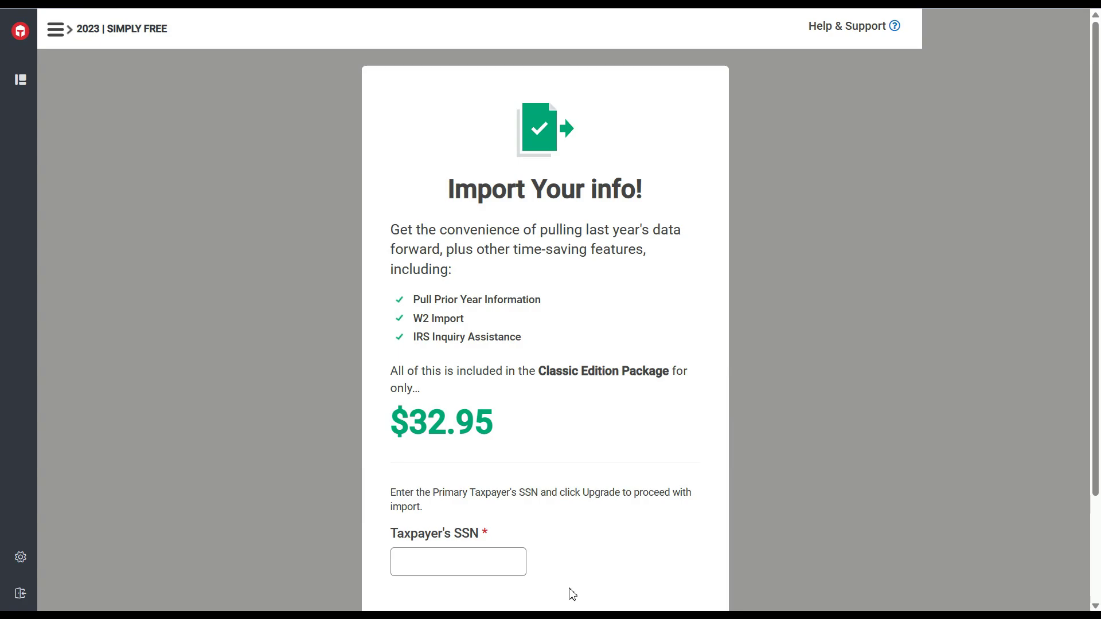
Scroll past the Import Your Info upgrade offer and decline it with No, Thanks.
left_click_drag(1099, 203, 1099, 294)
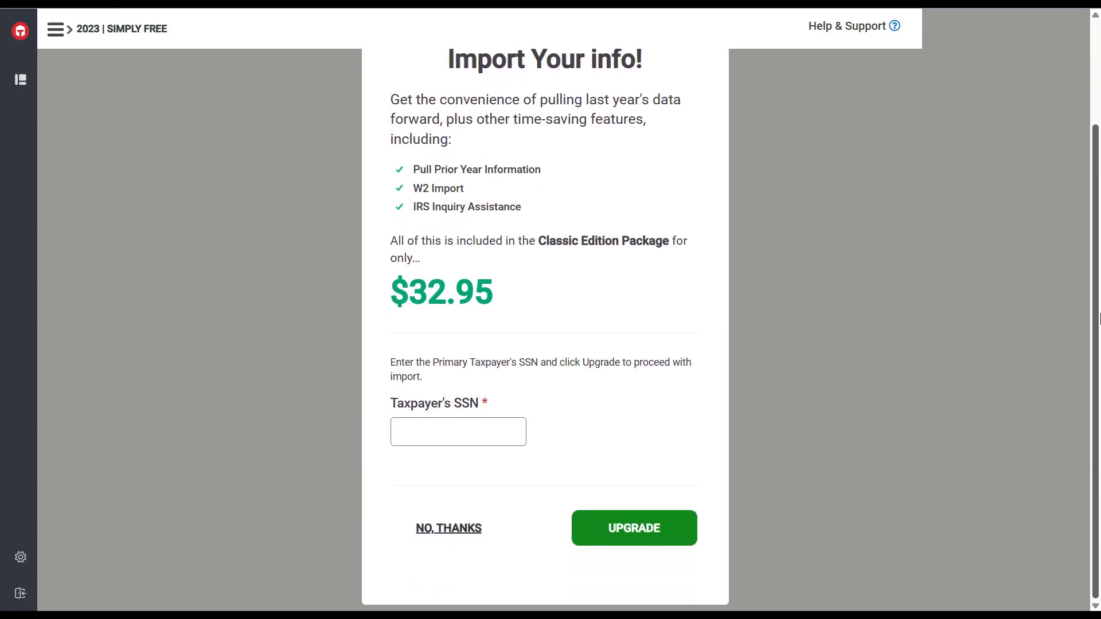
left_click(449, 528)
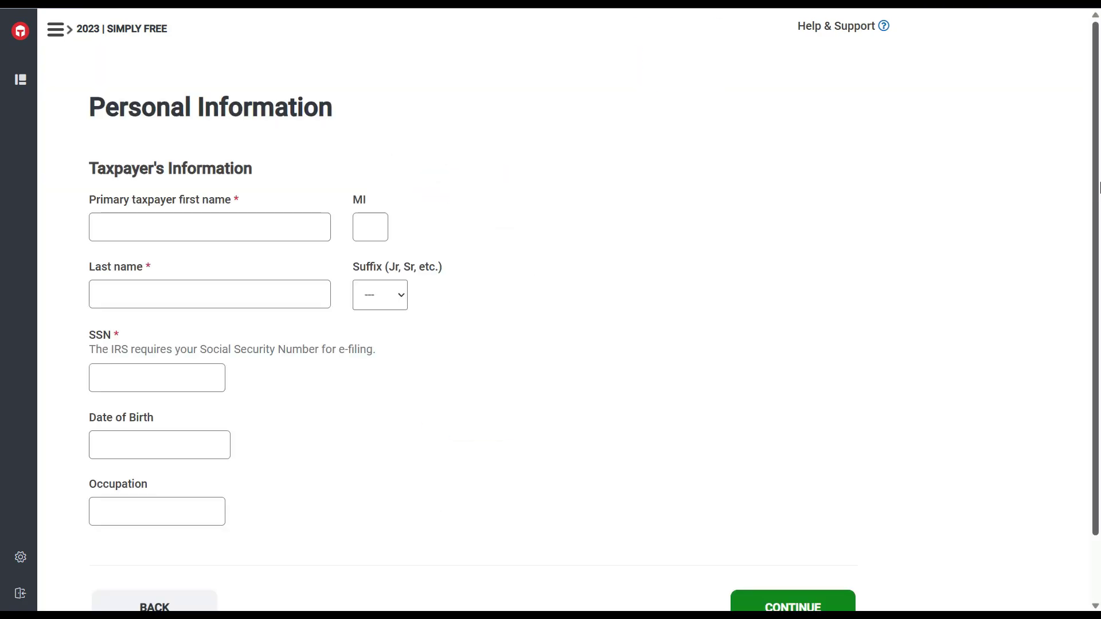
Enter the taxpayer's first name, last name, SSN and address details.
scroll(963, 252, "down", 1)
left_click(263, 179)
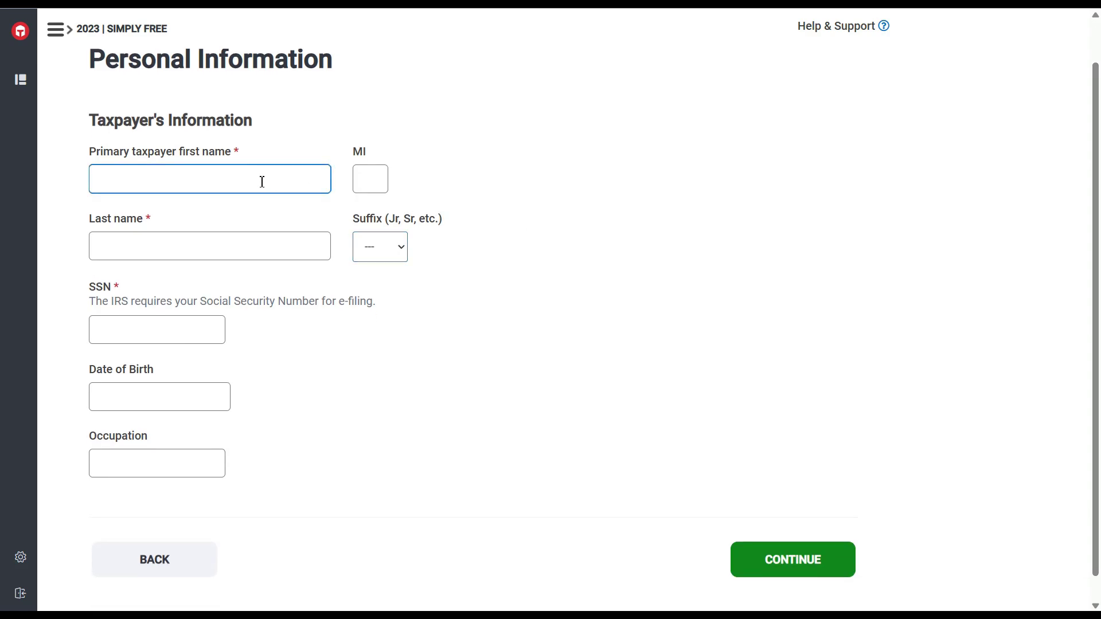
type("Christopher")
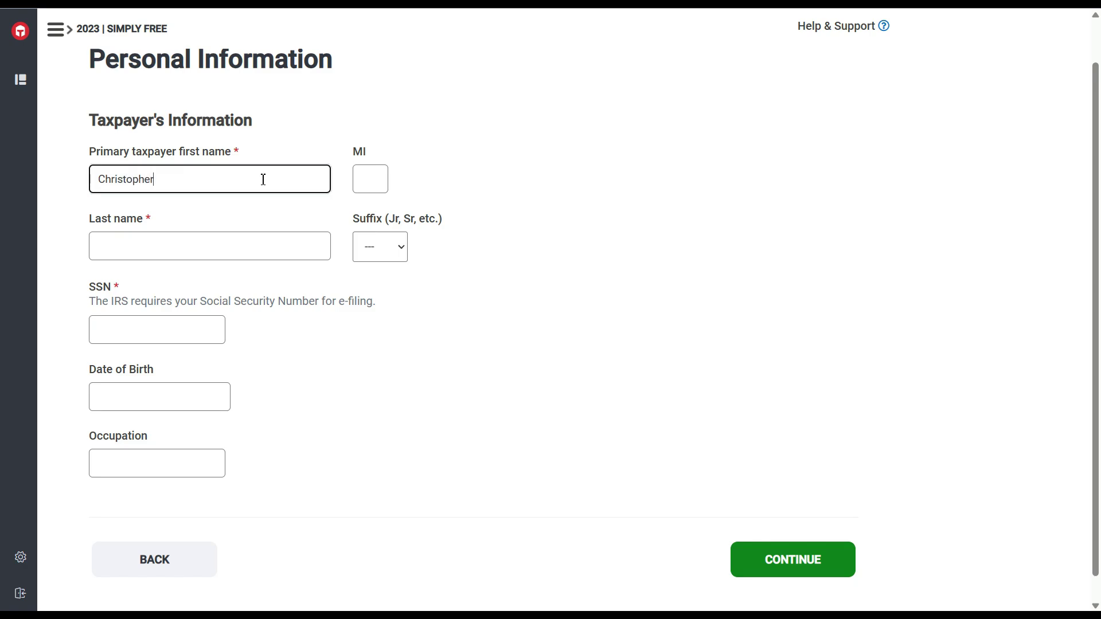
key("Tab")
key("Tab")
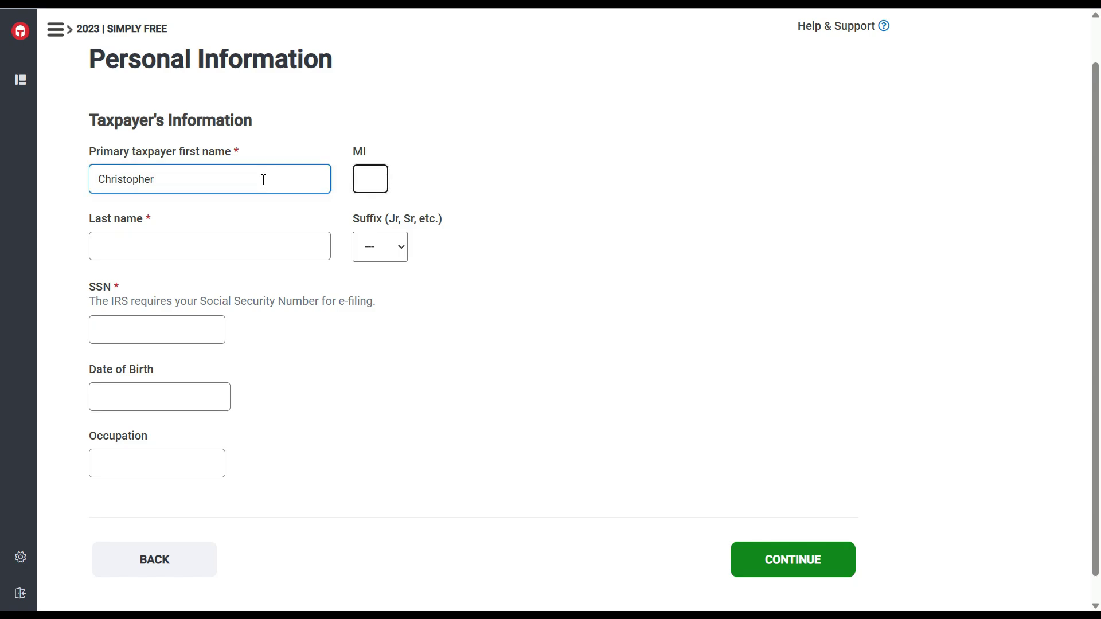
key("Tab")
key("Tab")
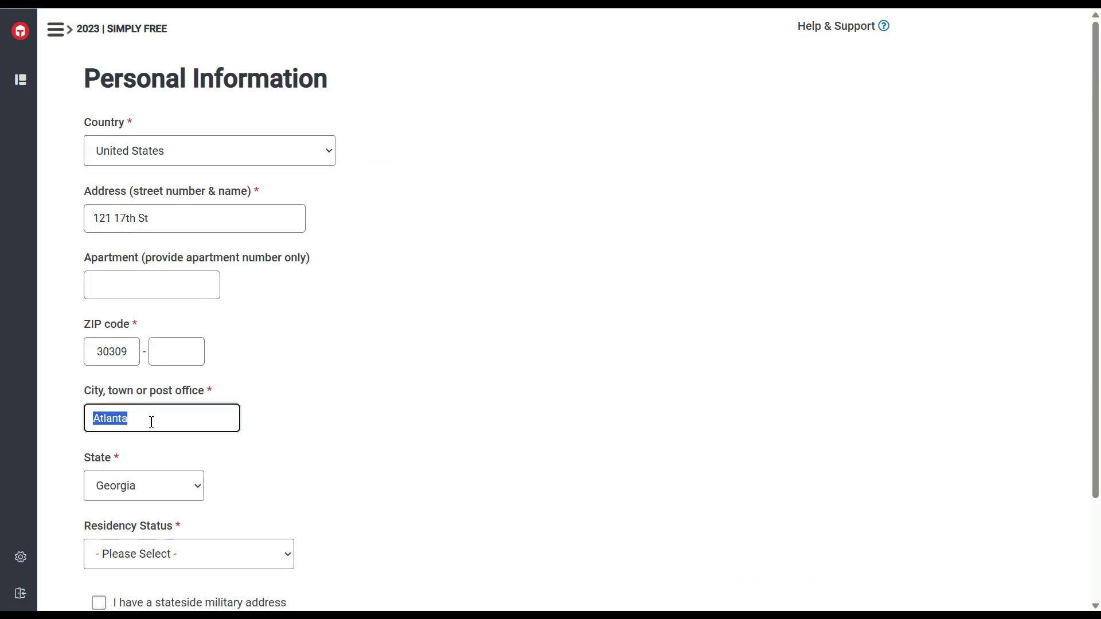
key("Tab")
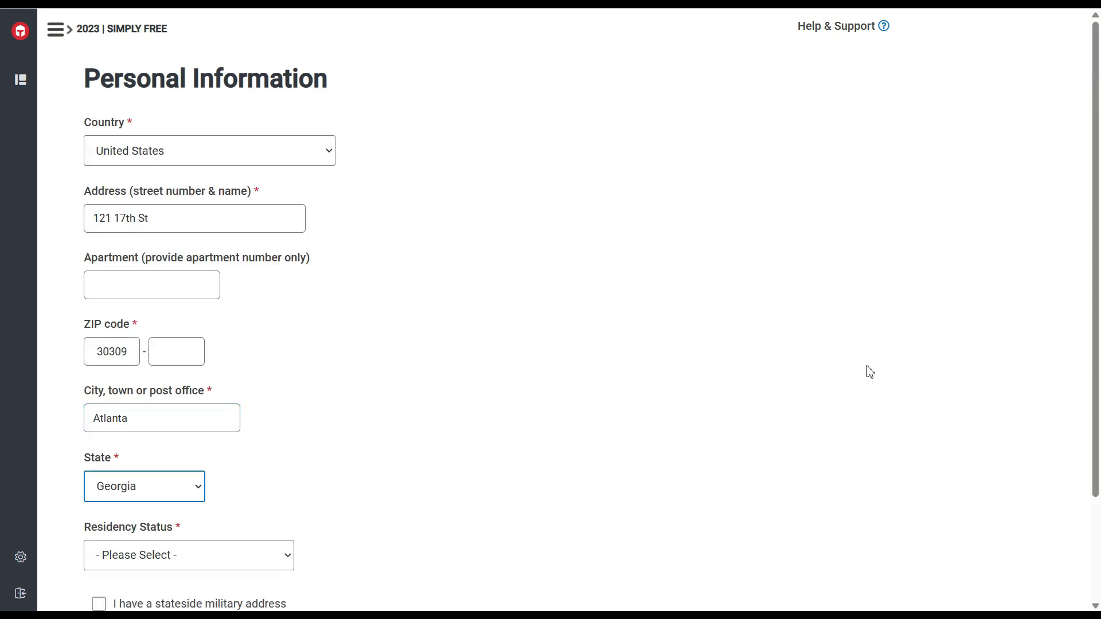
scroll(1098, 247, "down", 2)
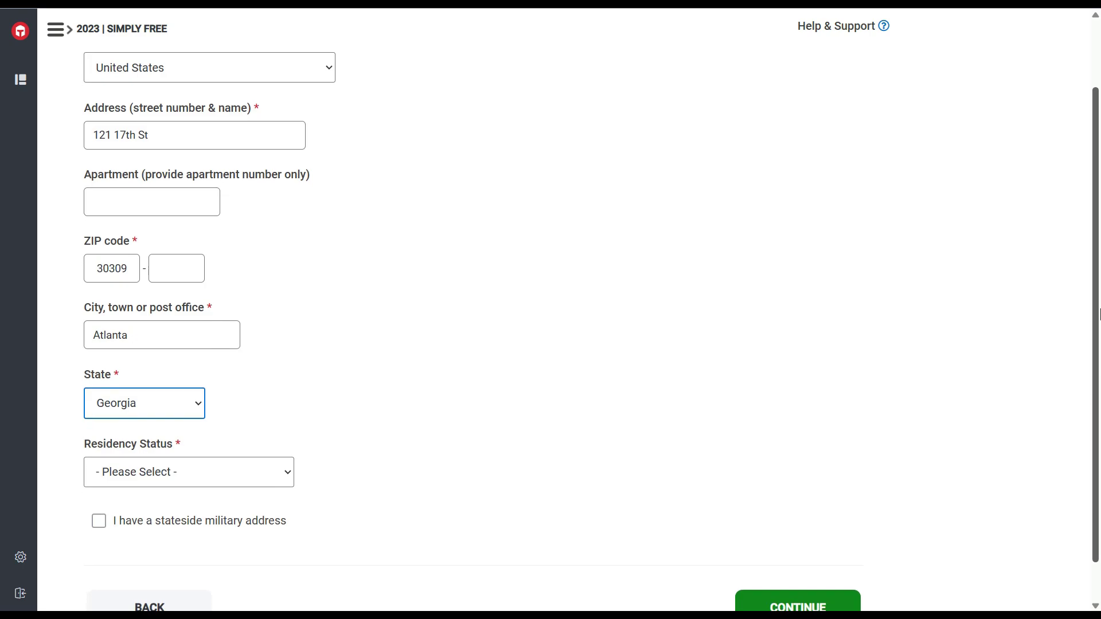
Set residency status to Full-Year Resident of This State and save the personal information.
key("Tab")
left_click(278, 456)
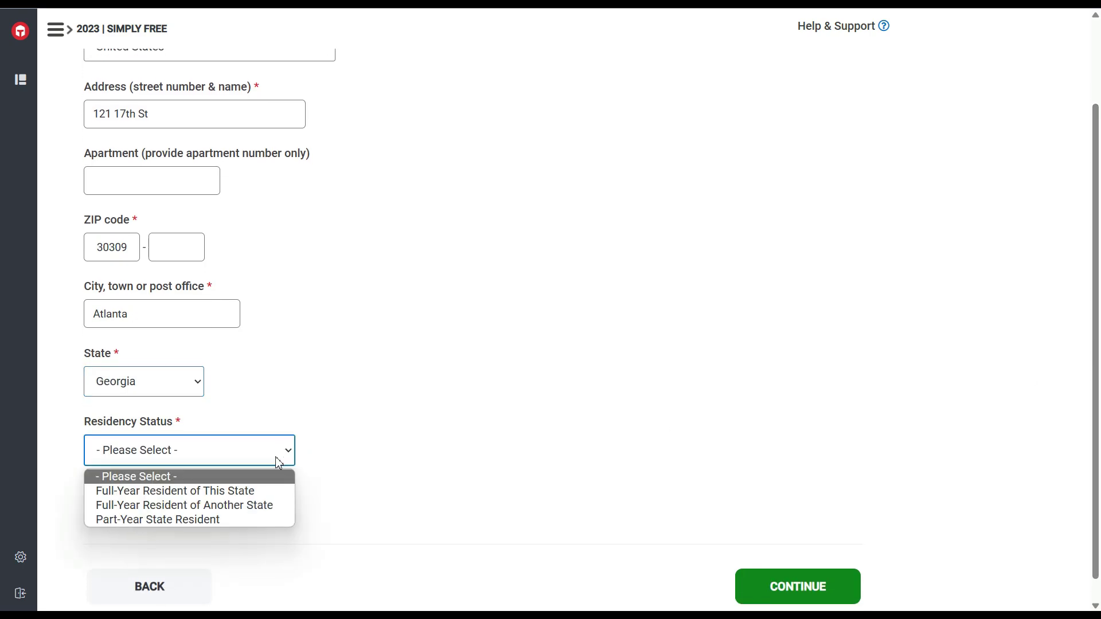
left_click(256, 491)
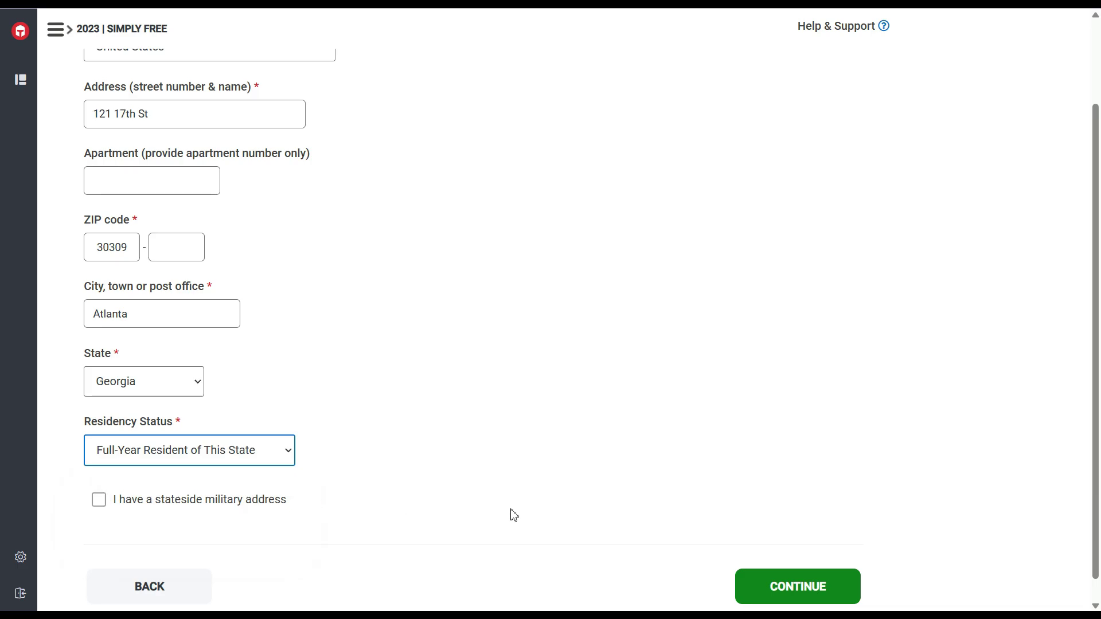
left_click(800, 591)
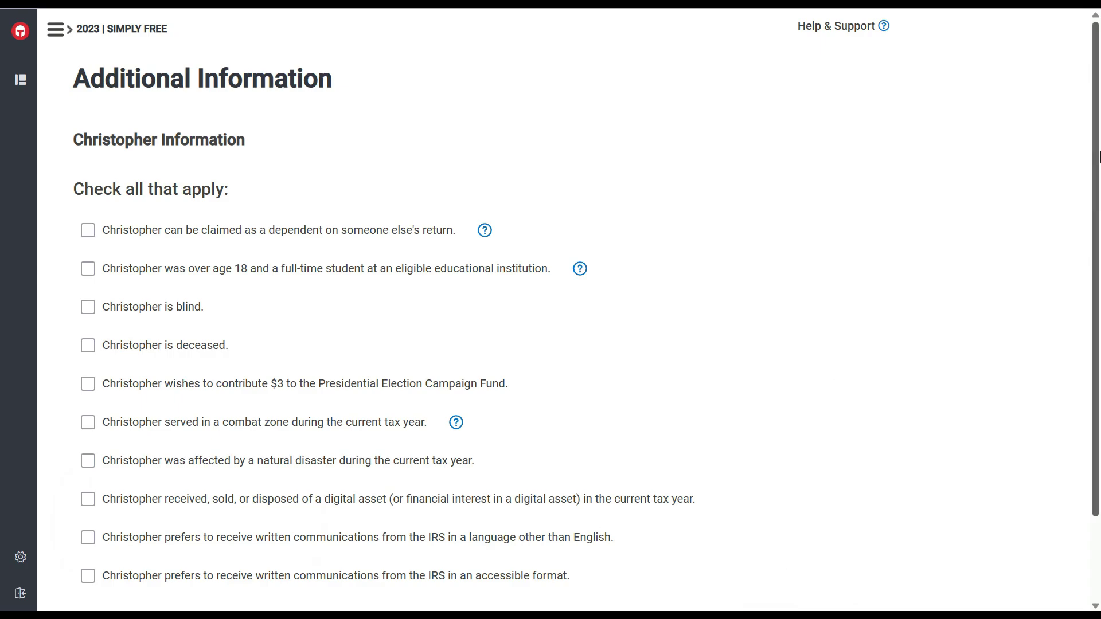
Continue past the Additional Information checklist and choose Single as the filing status.
left_click_drag(1099, 156, 1099, 248)
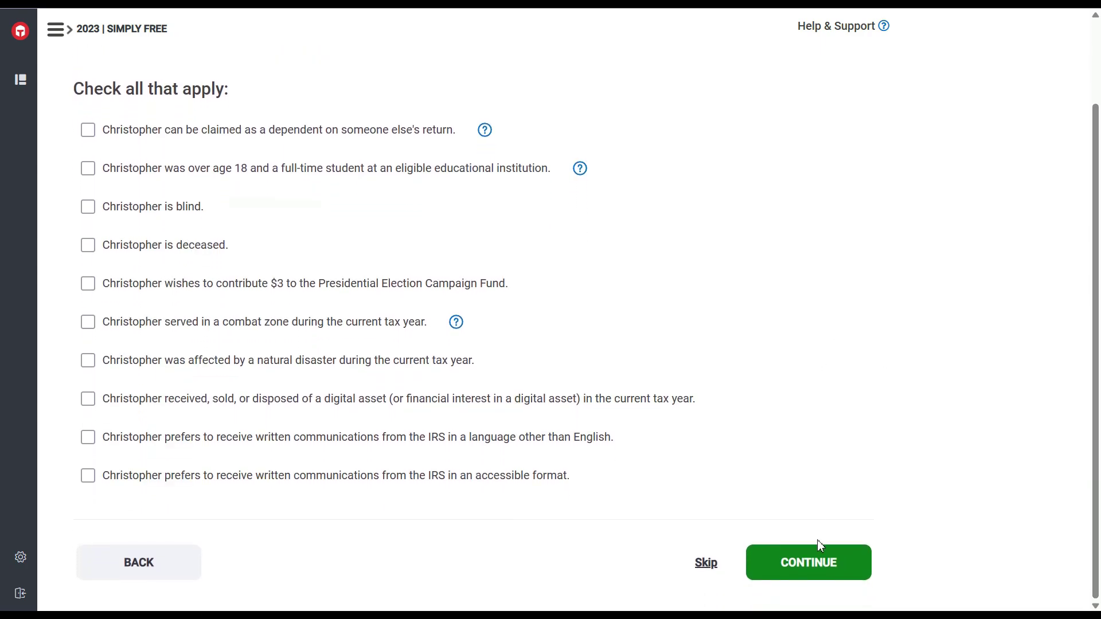
left_click(810, 574)
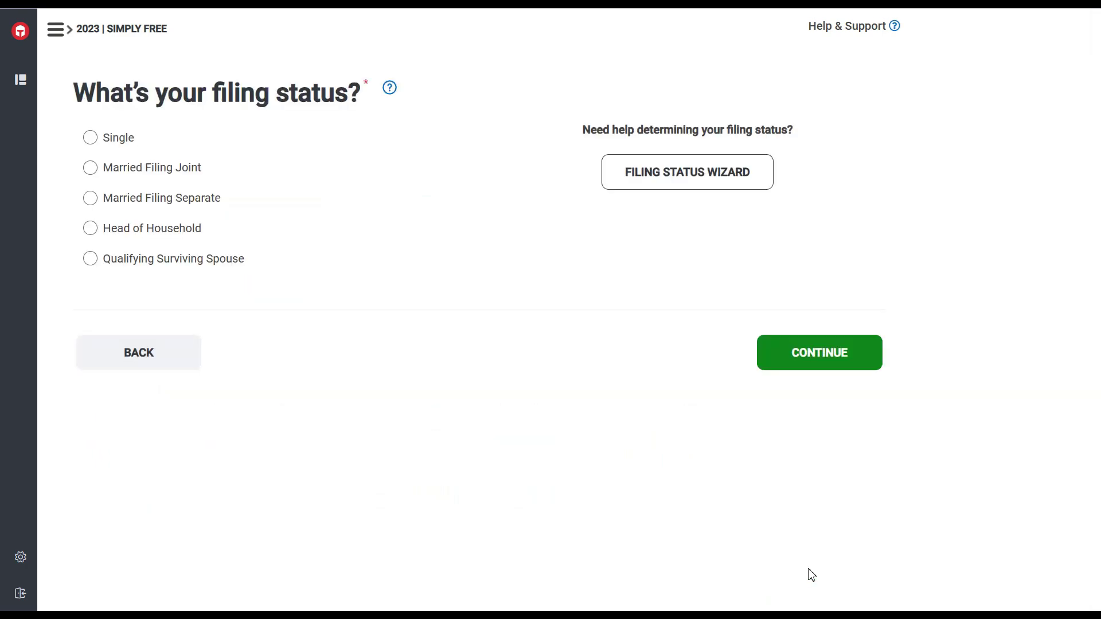
left_click(90, 140)
left_click(807, 353)
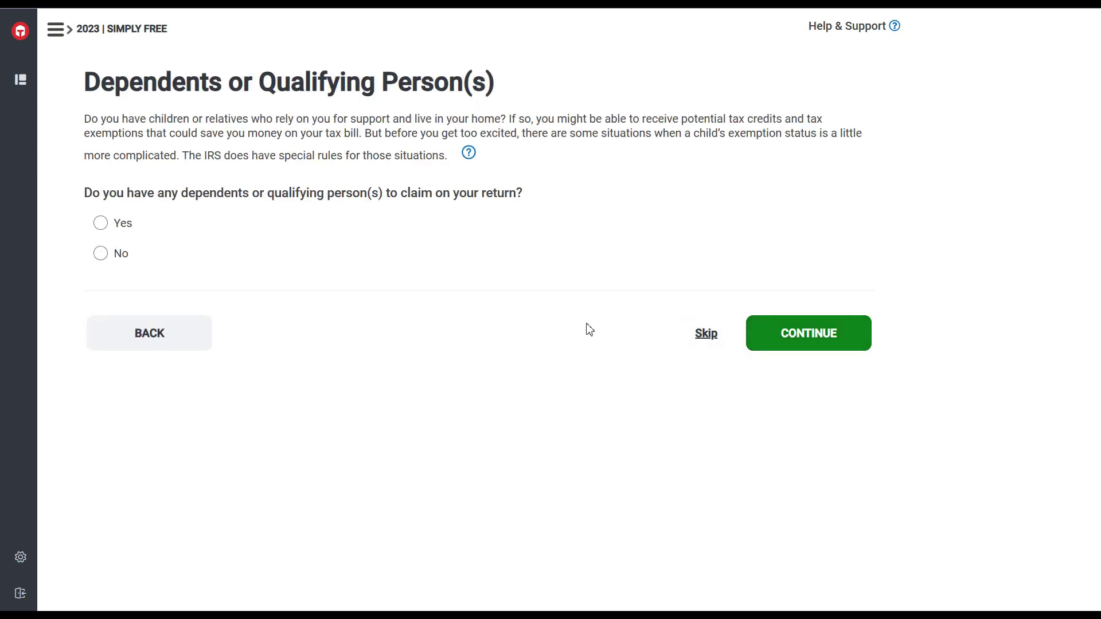
Answer No to having dependents and No to receiving an Identity Protection PIN.
left_click(108, 259)
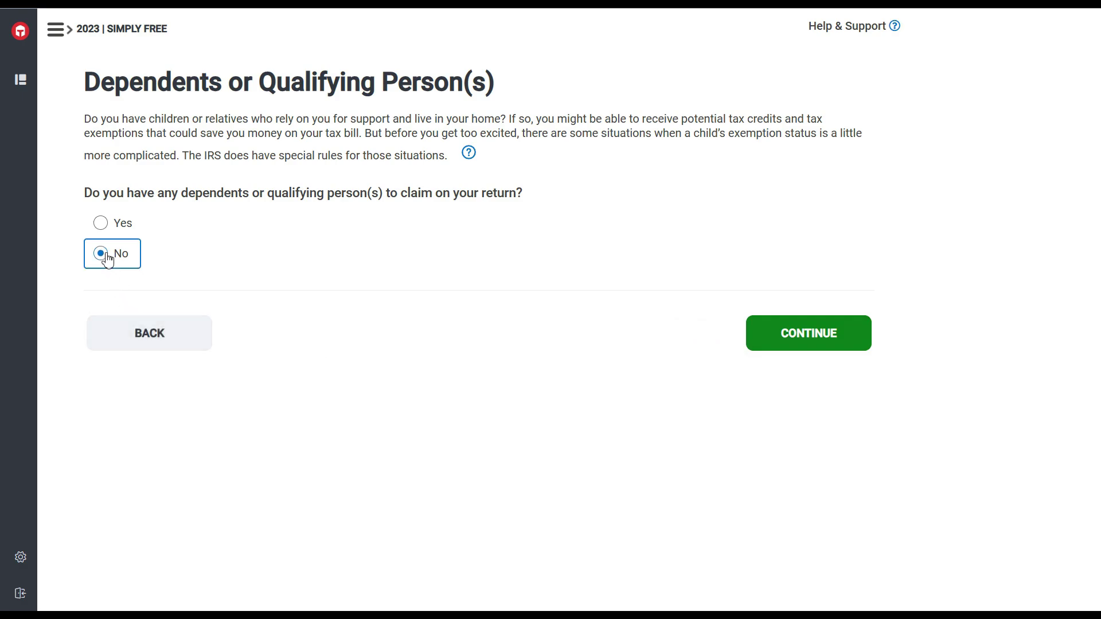
left_click(833, 336)
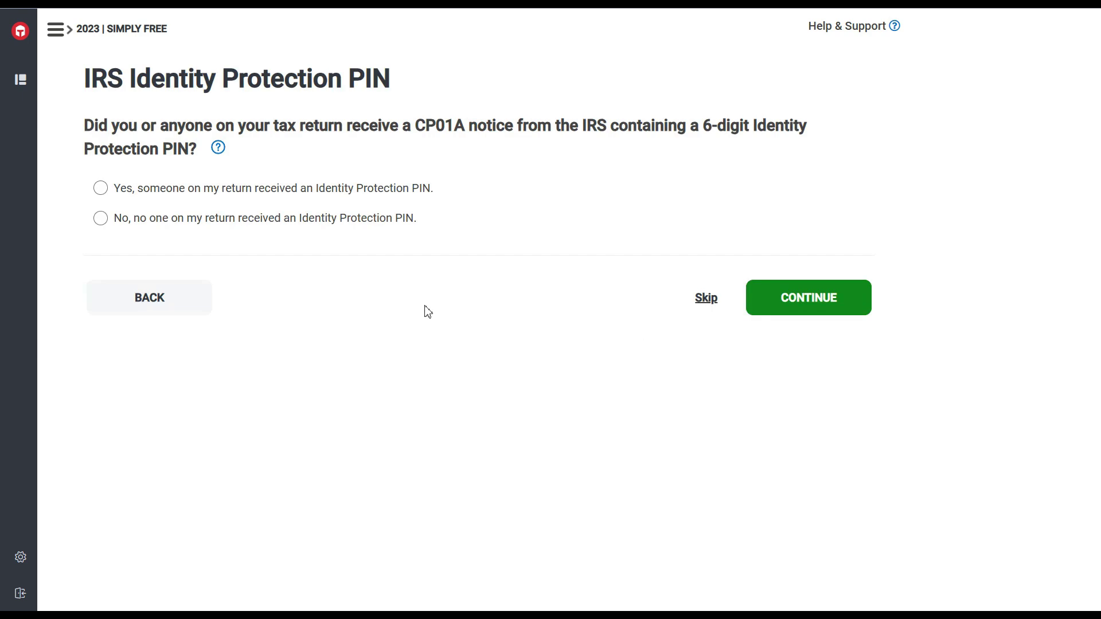
left_click(101, 219)
left_click(820, 305)
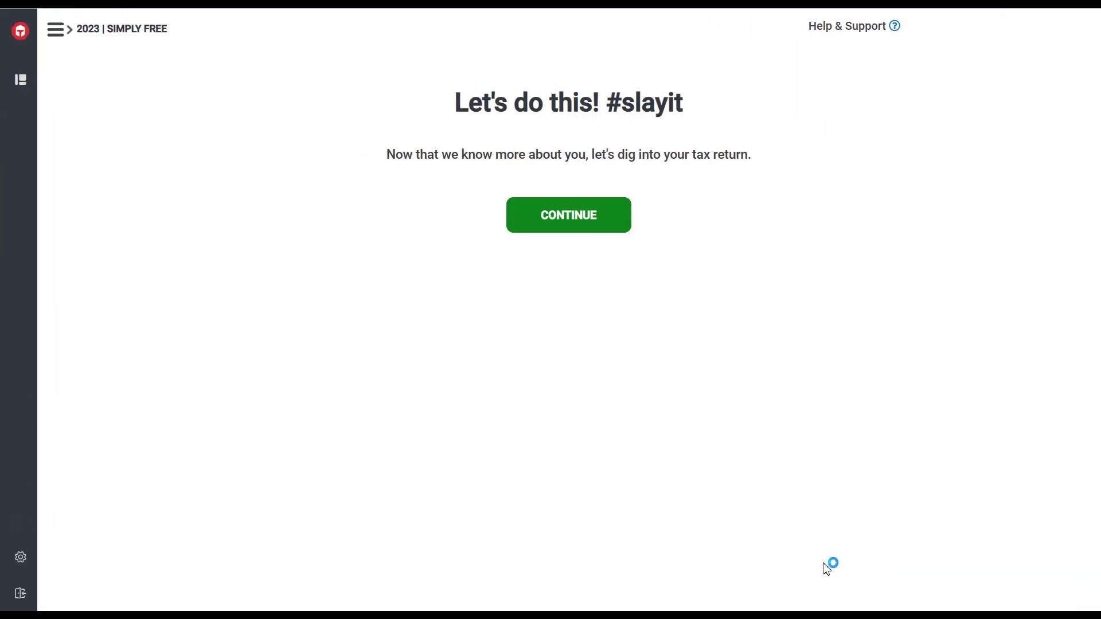
Start the return, search 'w2' in Form Search, and add Form W-2 to the return.
left_click(581, 230)
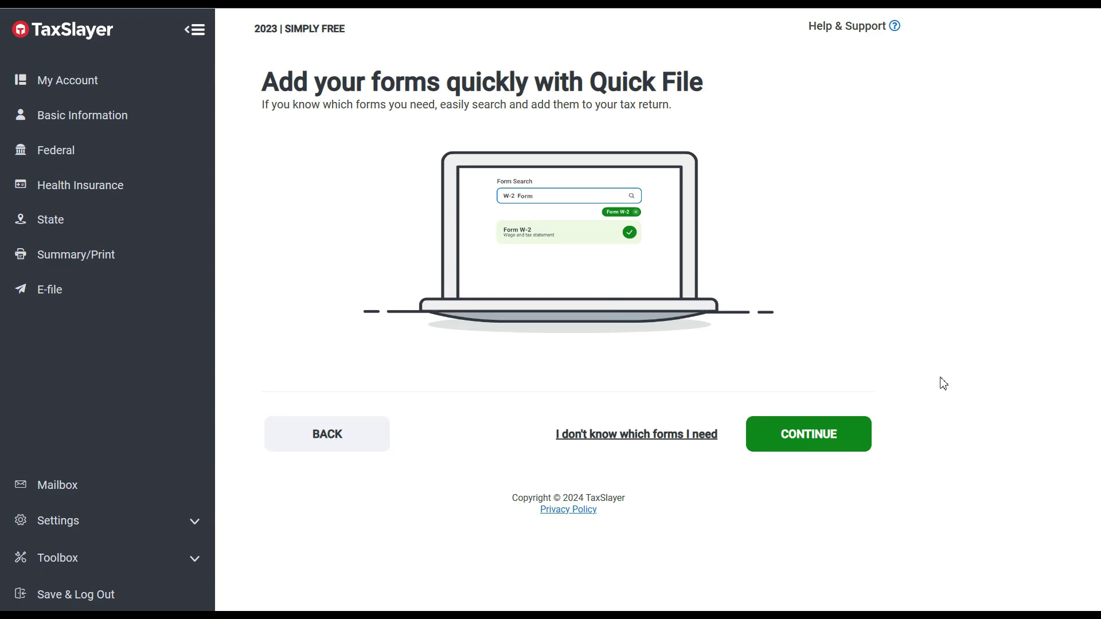
left_click(818, 436)
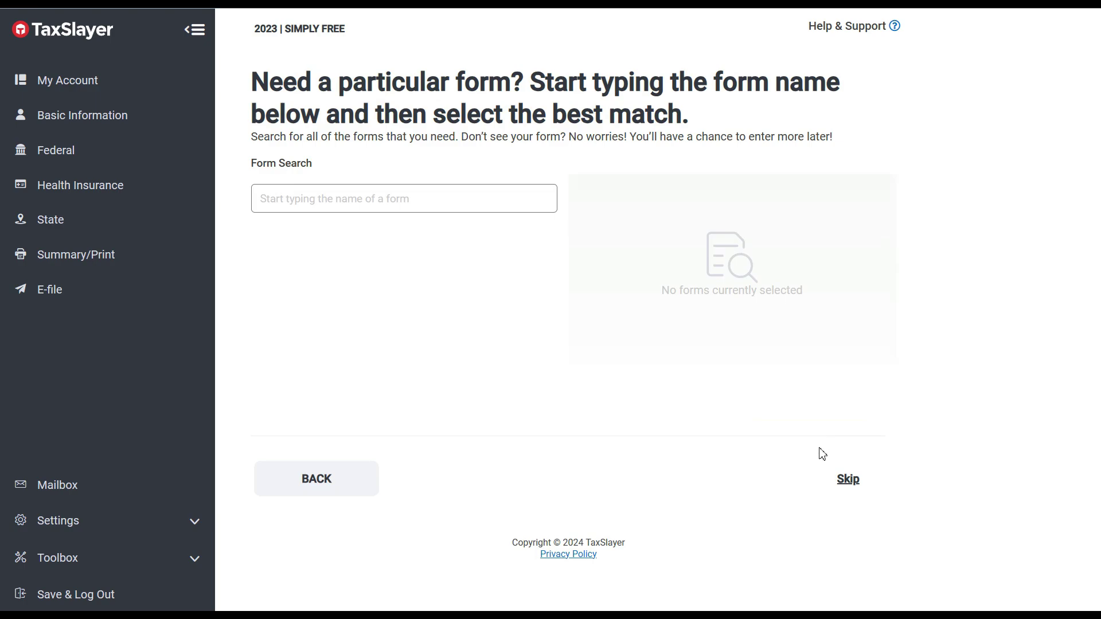
left_click(504, 199)
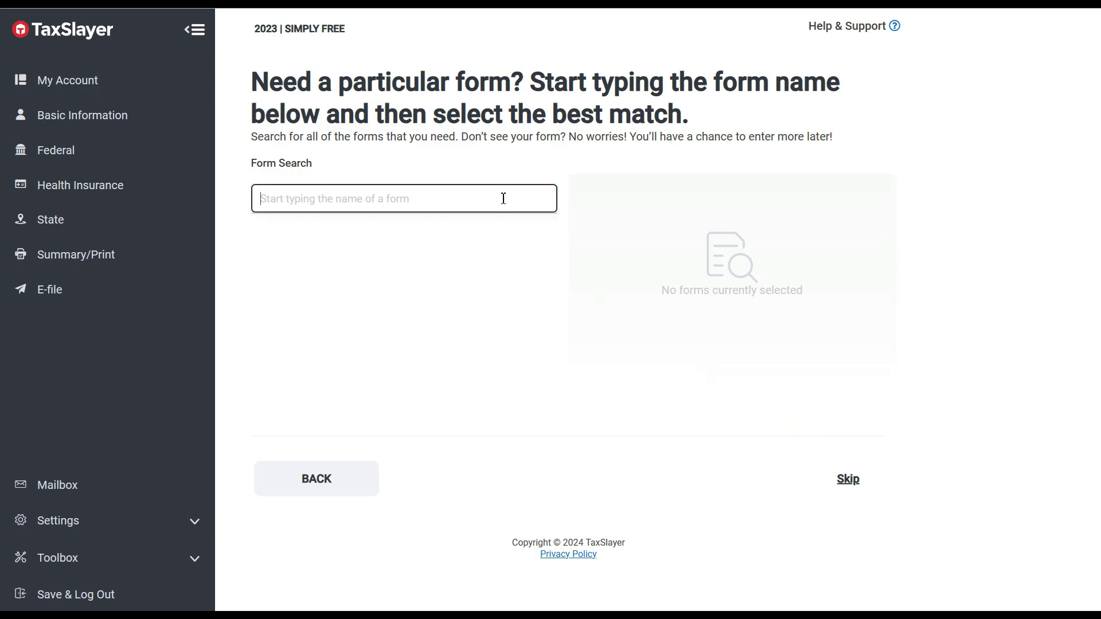
type("w2")
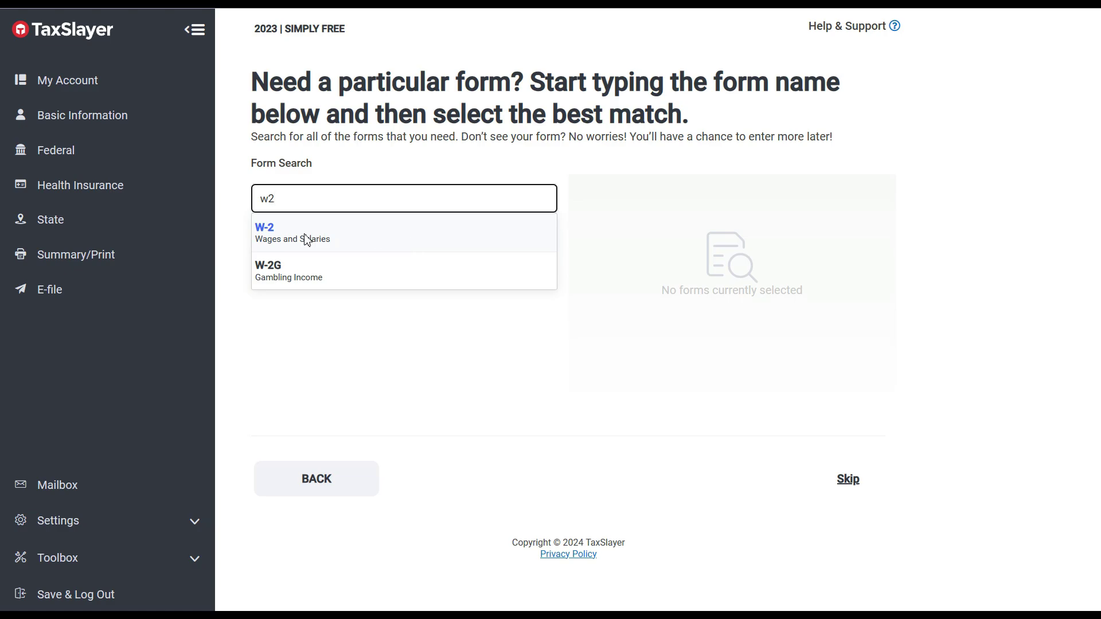
left_click(268, 229)
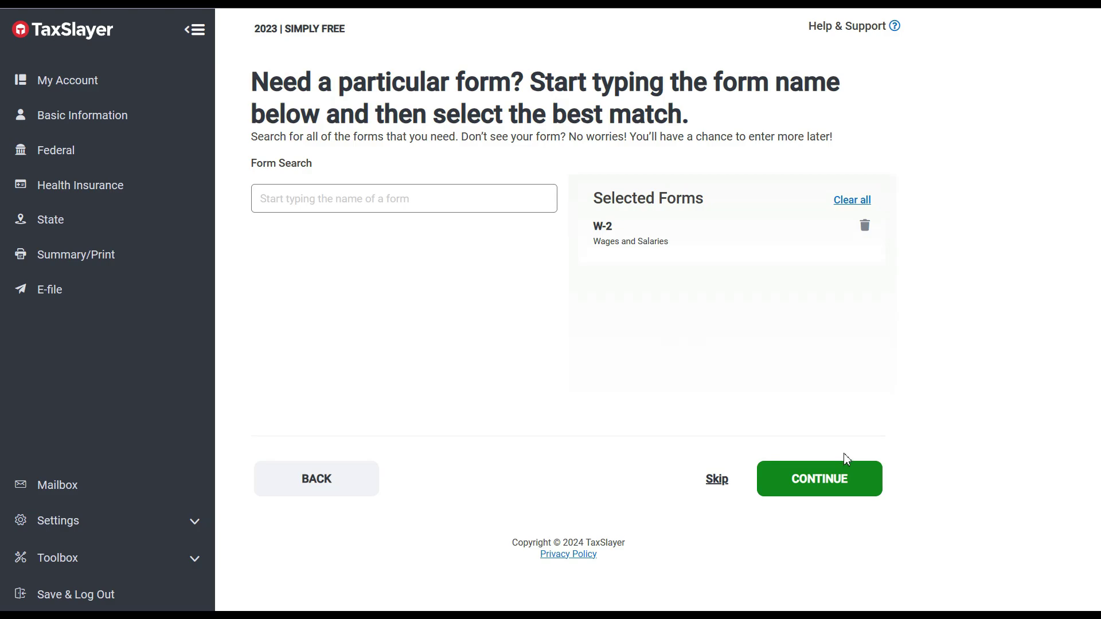
left_click(841, 481)
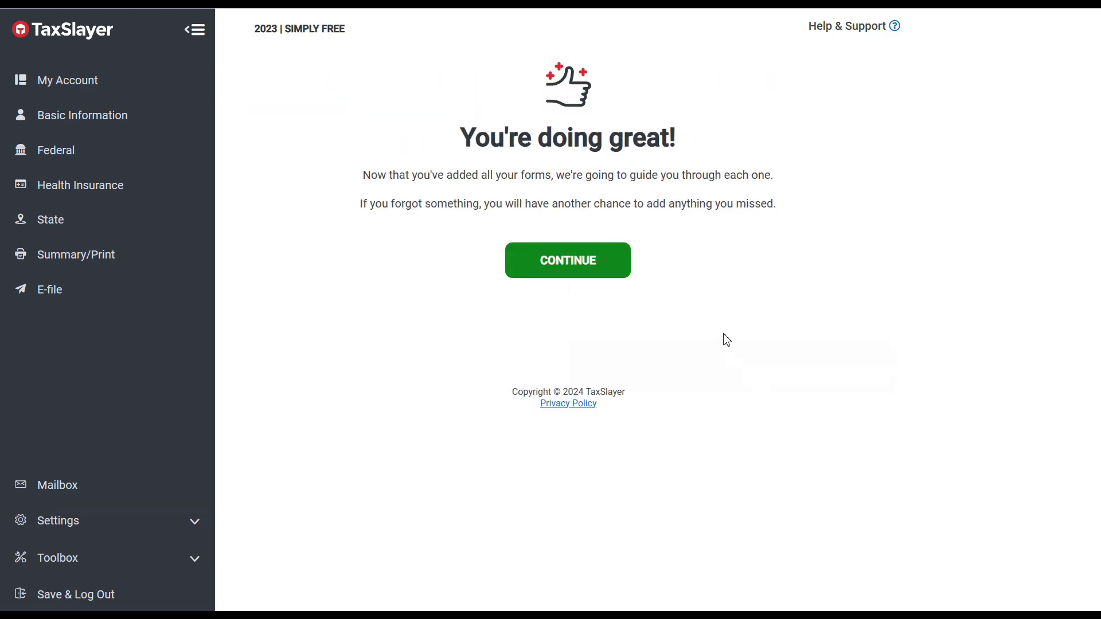
left_click(585, 270)
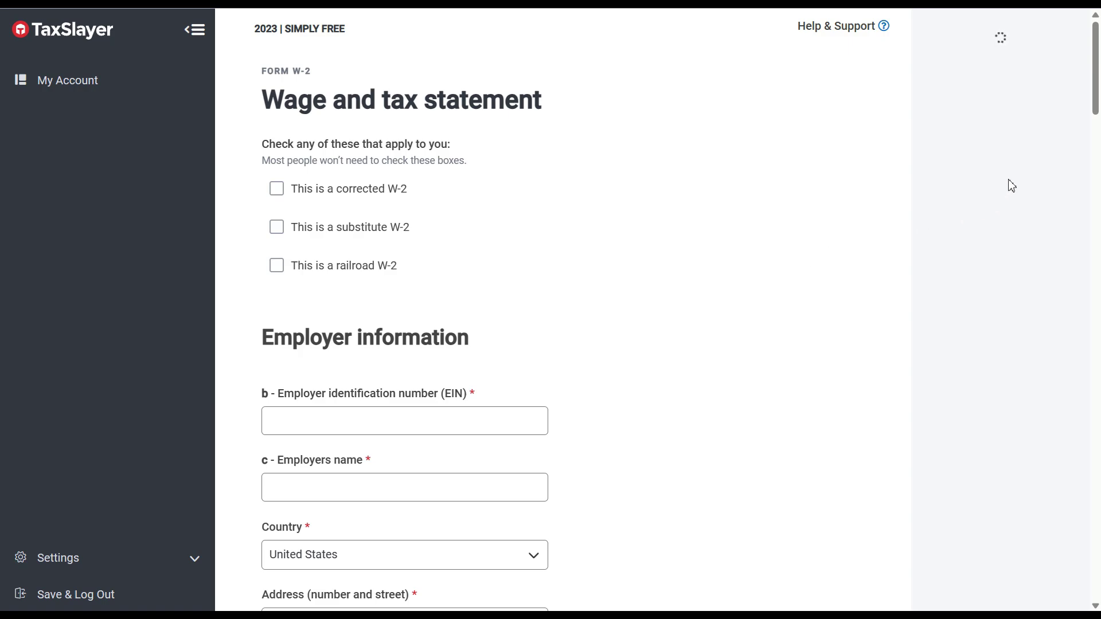
Go to the W-2's employer identification number field, then switch to the Wikipedia largest-companies tab.
left_click_drag(1097, 93, 1097, 117)
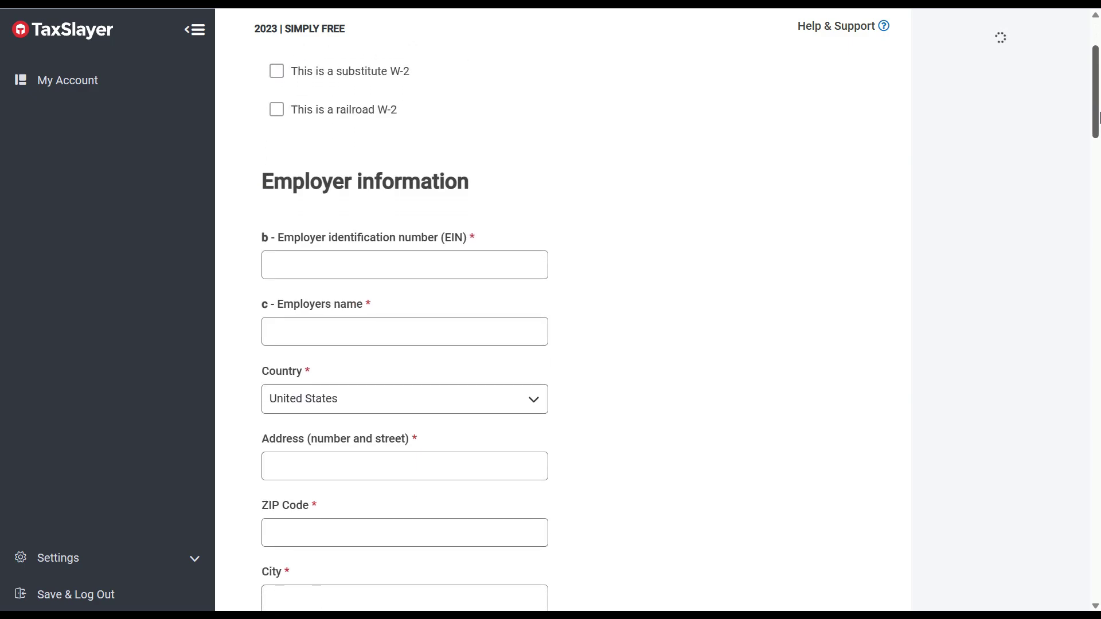
left_click(536, 256)
left_click_drag(1097, 90, 1098, 34)
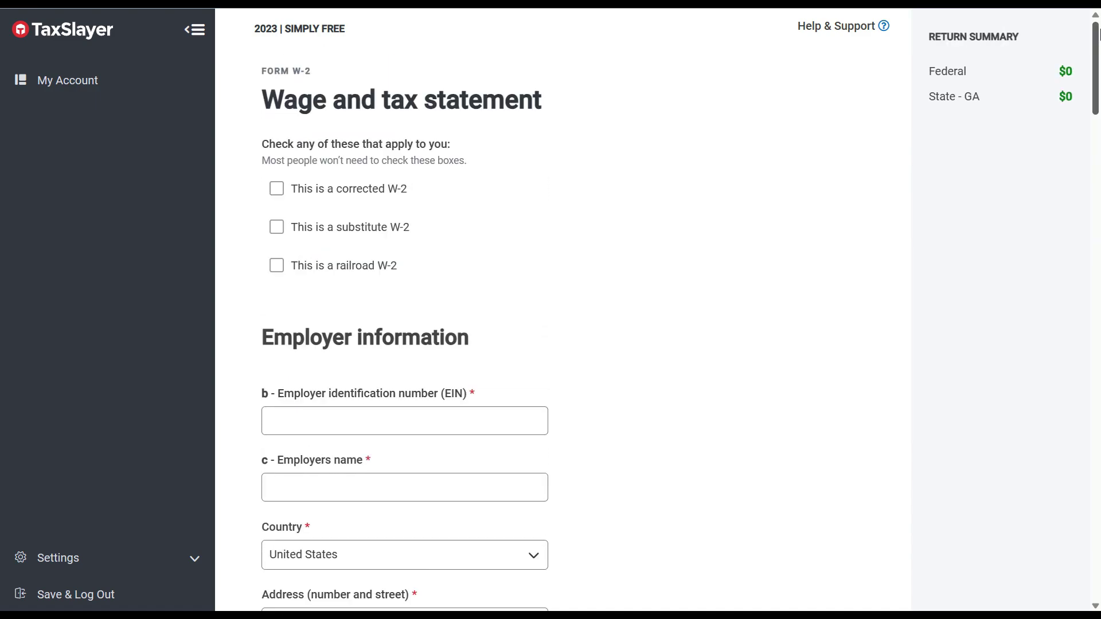
left_click(338, 415)
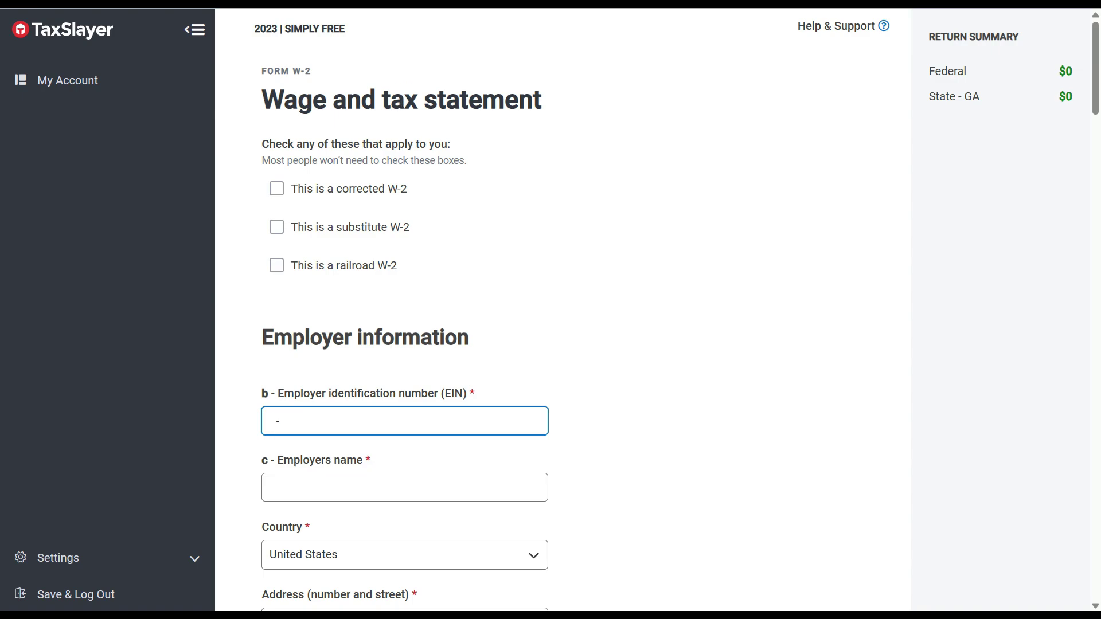
left_click(516, 3)
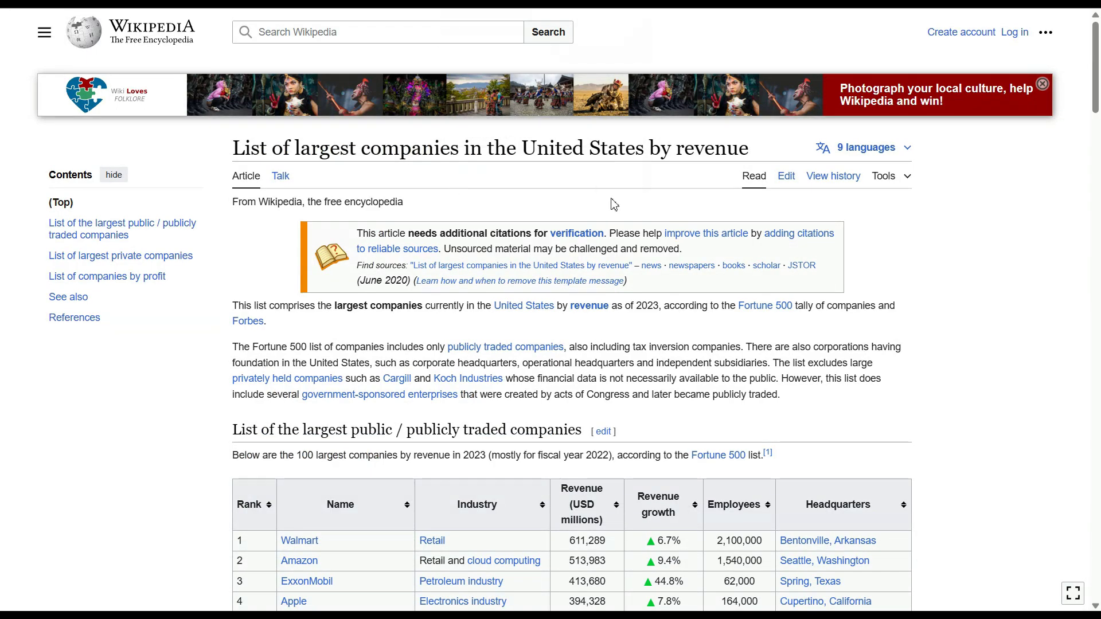
Scroll Wikipedia's revenue table down to The Home Depot, ranked 20th, based in Atlanta, Georgia.
left_click_drag(1099, 73, 1098, 110)
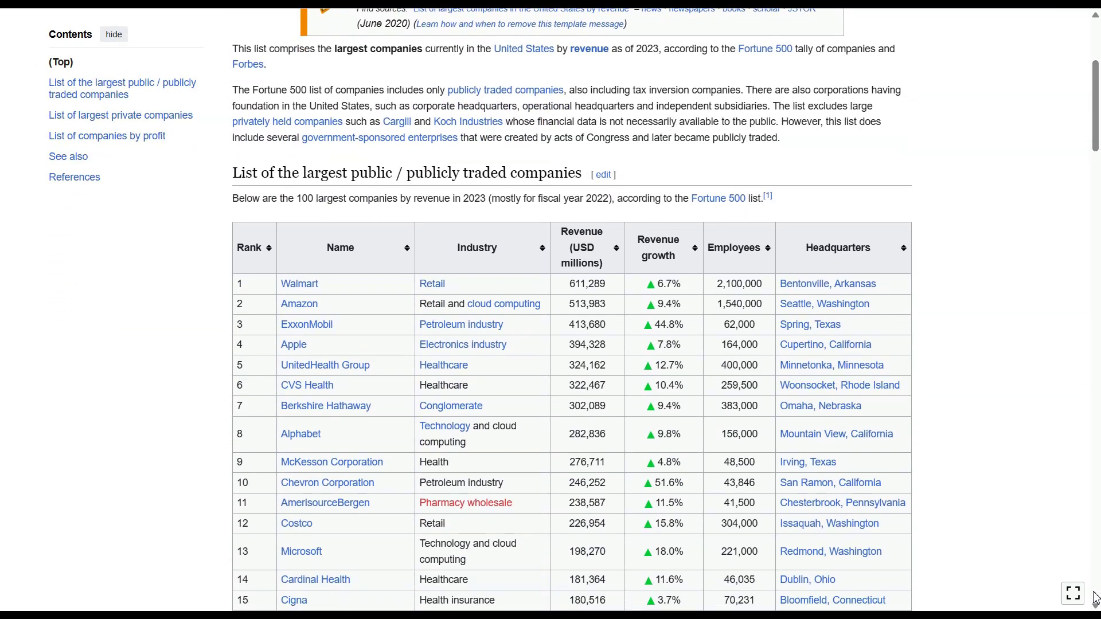
scroll(1095, 606, "down", 3)
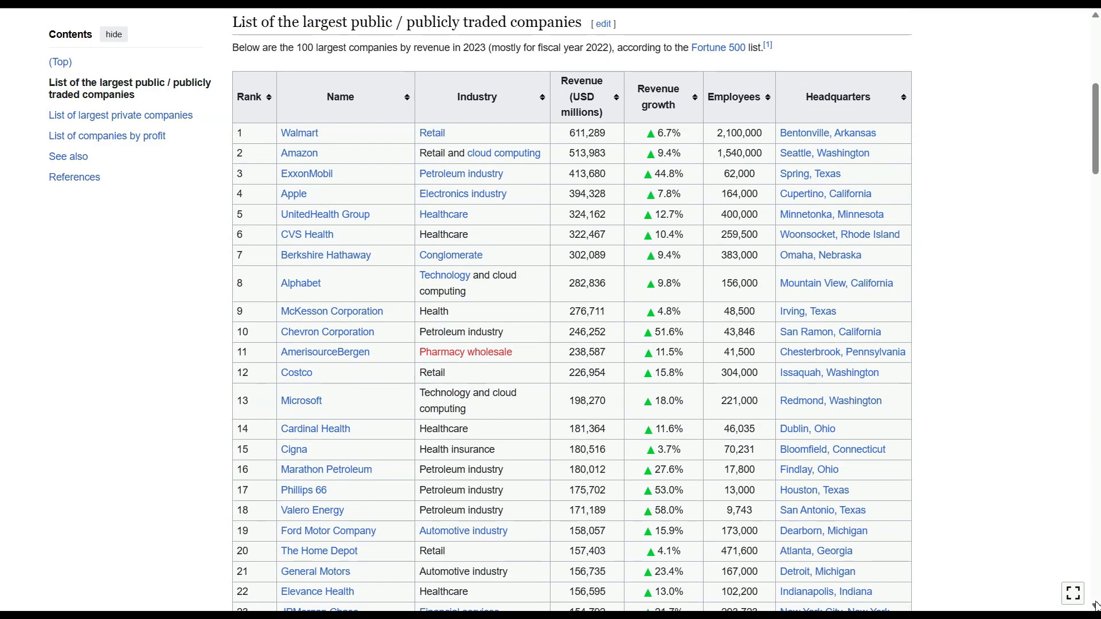
scroll(1095, 606, "down", 3)
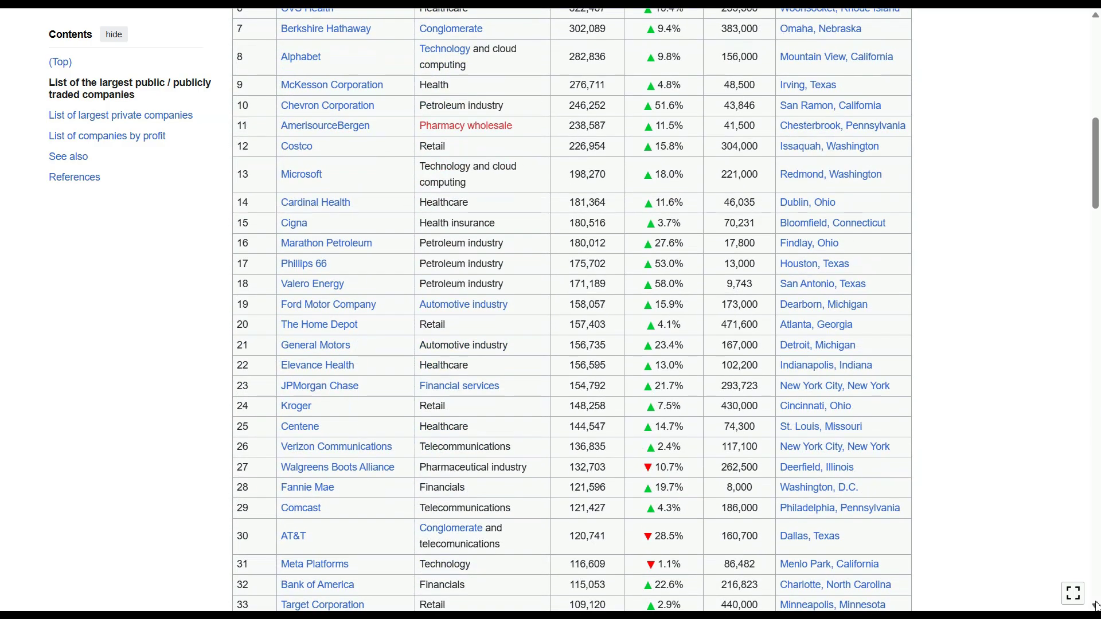
scroll(1095, 606, "down", 1)
scroll(1095, 606, "down", 3)
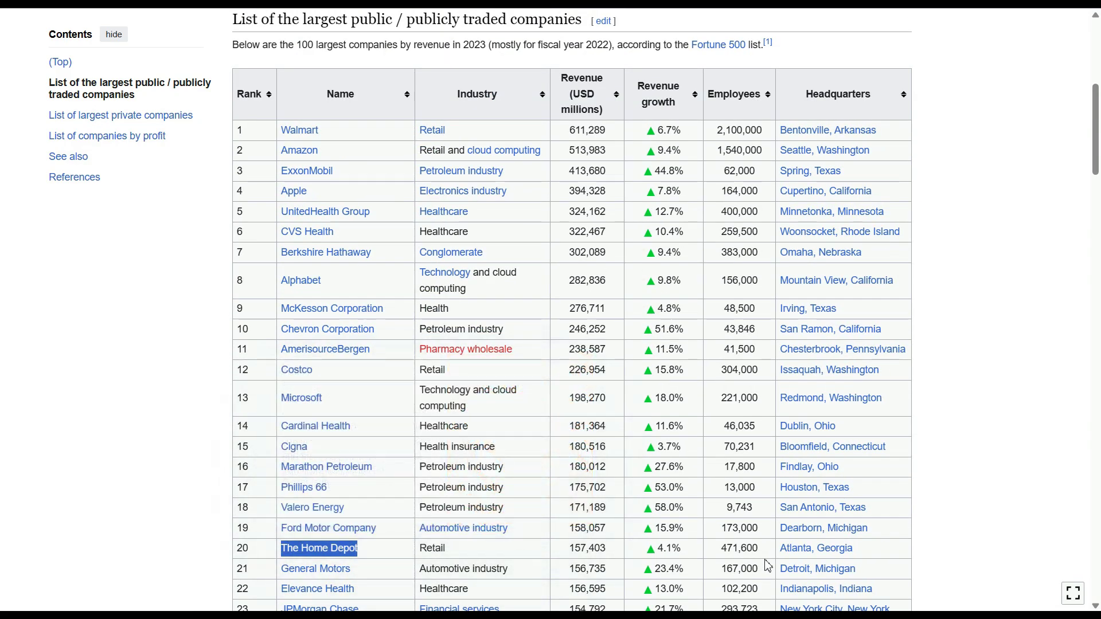
mouse_move(834, 551)
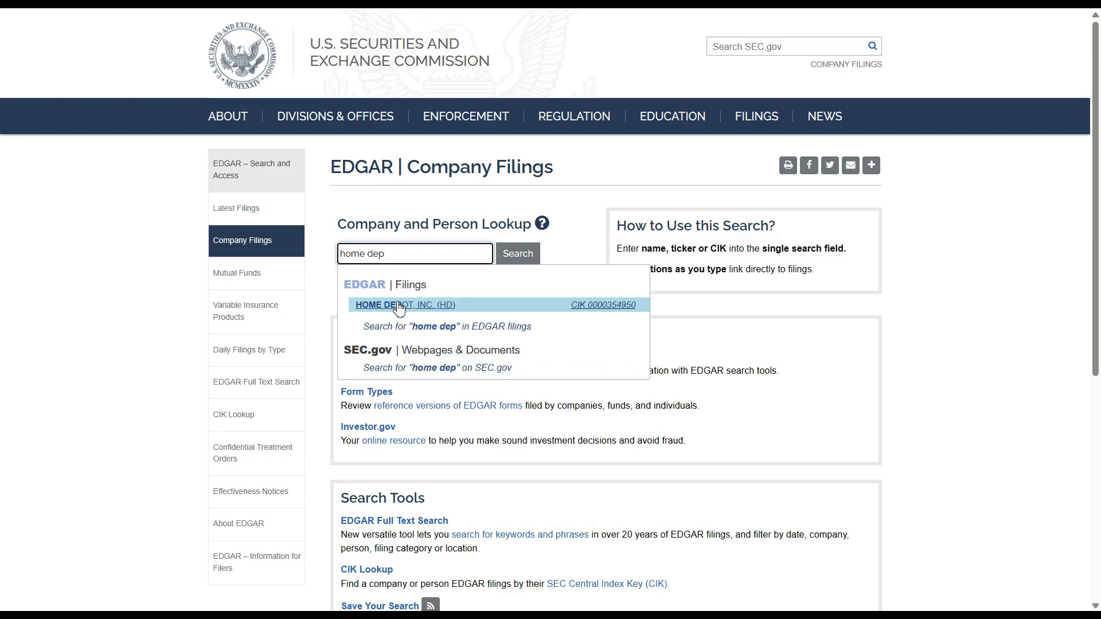
Search 'home depo' in EDGAR Company Lookup and open HOME DEPOT, INC. (HD).
left_click(399, 305)
left_click(408, 253)
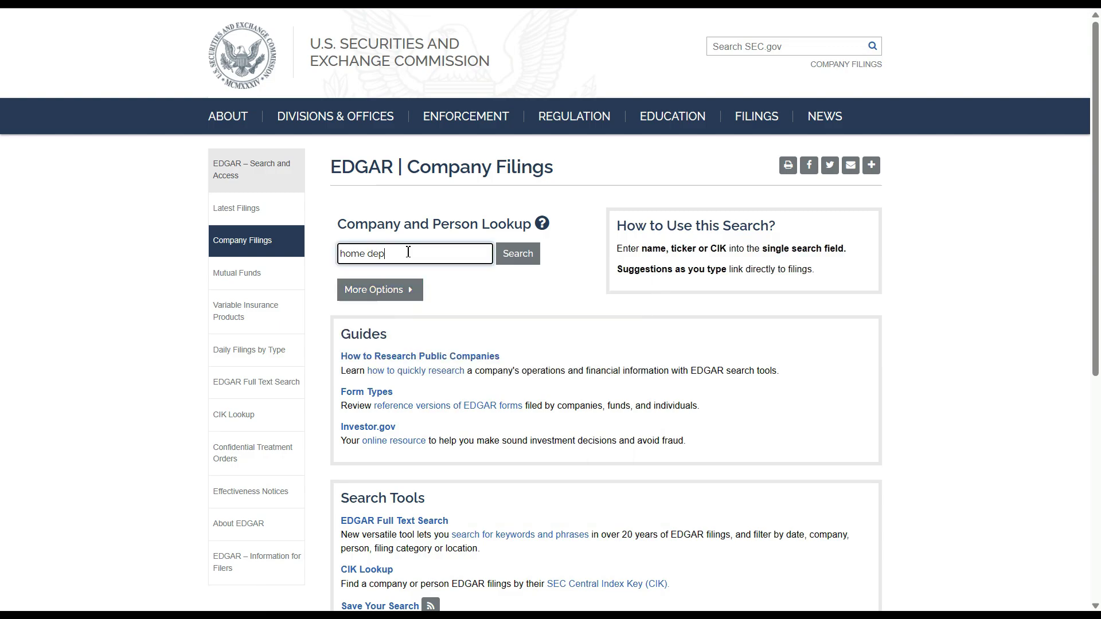
type("o")
left_click(408, 305)
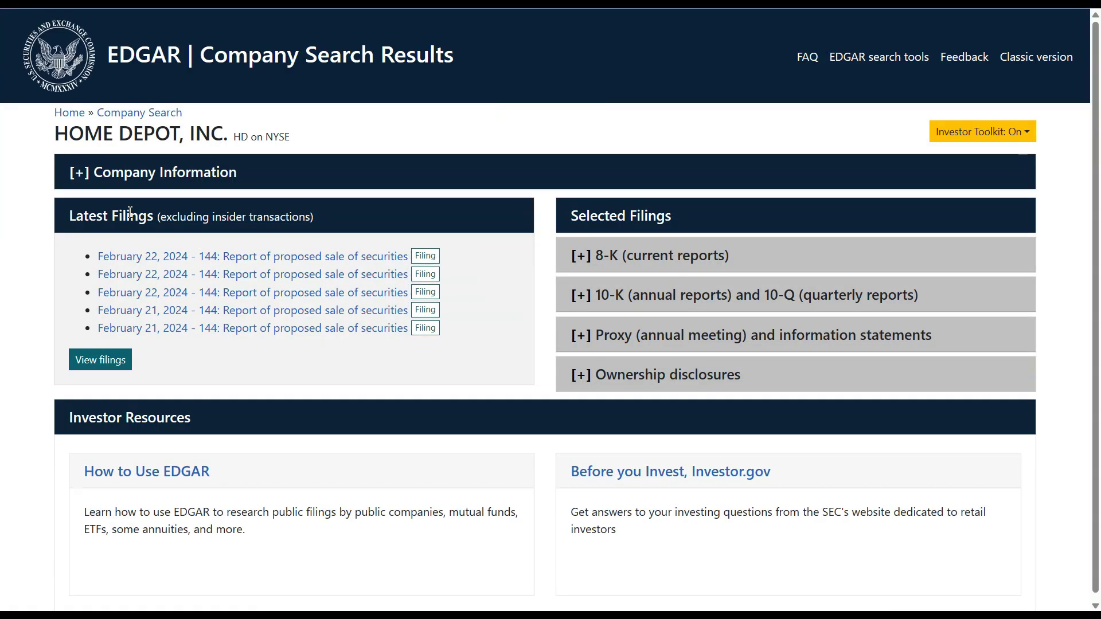
Expand Company Information and copy Home Depot's employer identification number.
left_click(104, 179)
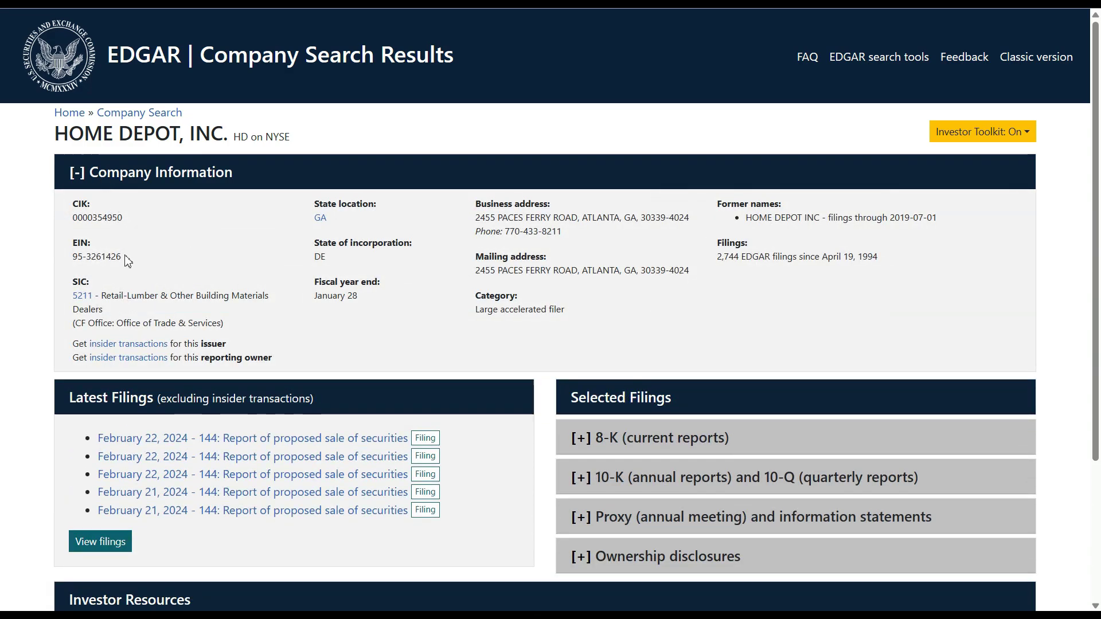
left_click_drag(125, 258, 74, 259)
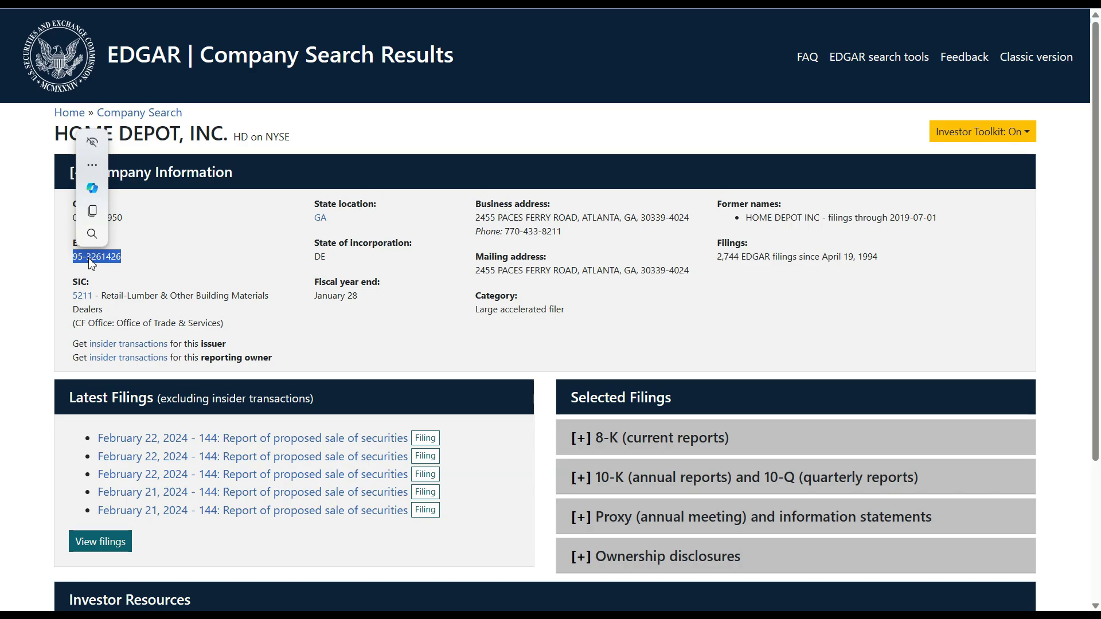
right_click(93, 261)
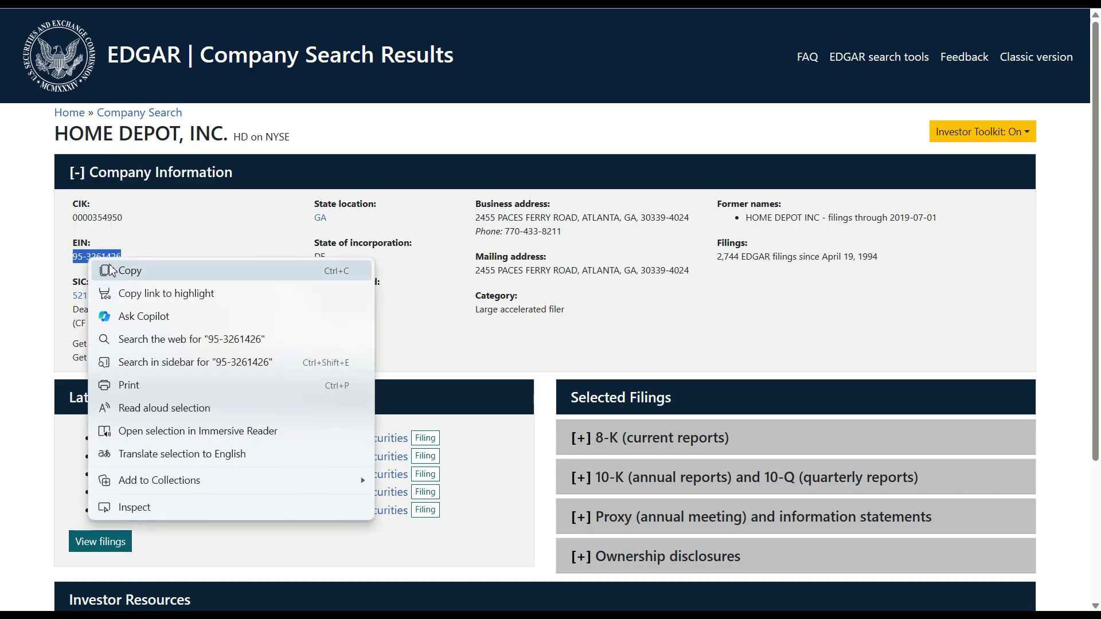
left_click(110, 267)
Paste Home Depot's EIN into W-2 box b and enter employer name 'Home Depot Inc'.
key("alt+Tab")
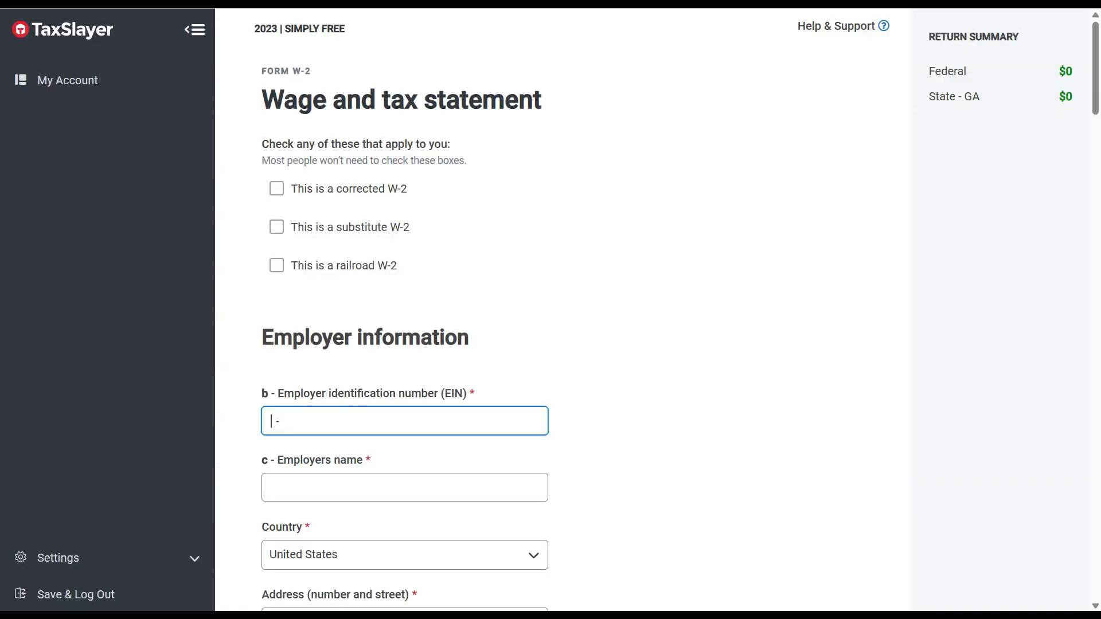
right_click(314, 453)
left_click(270, 422)
right_click(270, 419)
left_click(285, 277)
left_click(511, 481)
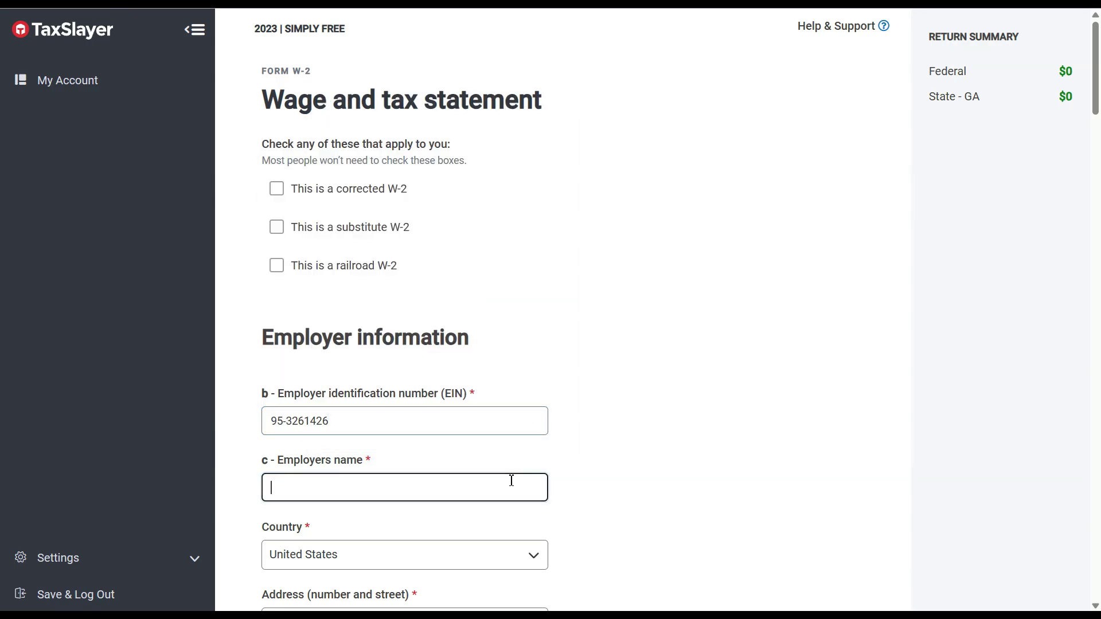
type("Home Depot Inc")
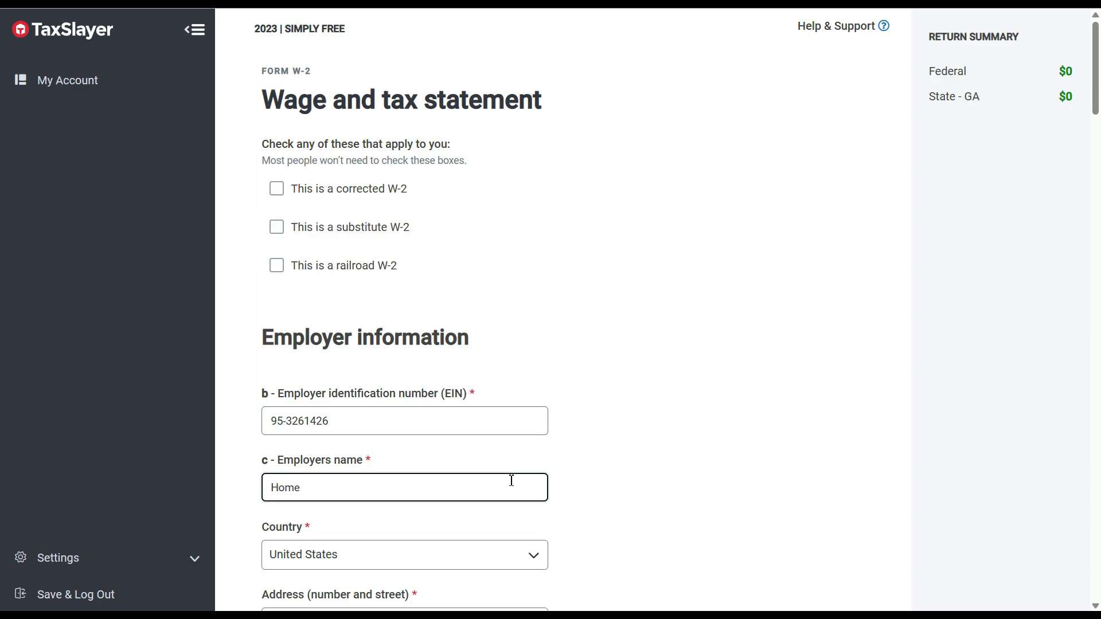
Copy Home Depot's business street address from EDGAR into the W-2 and enter city Atlanta.
left_click_drag(1096, 63, 1097, 131)
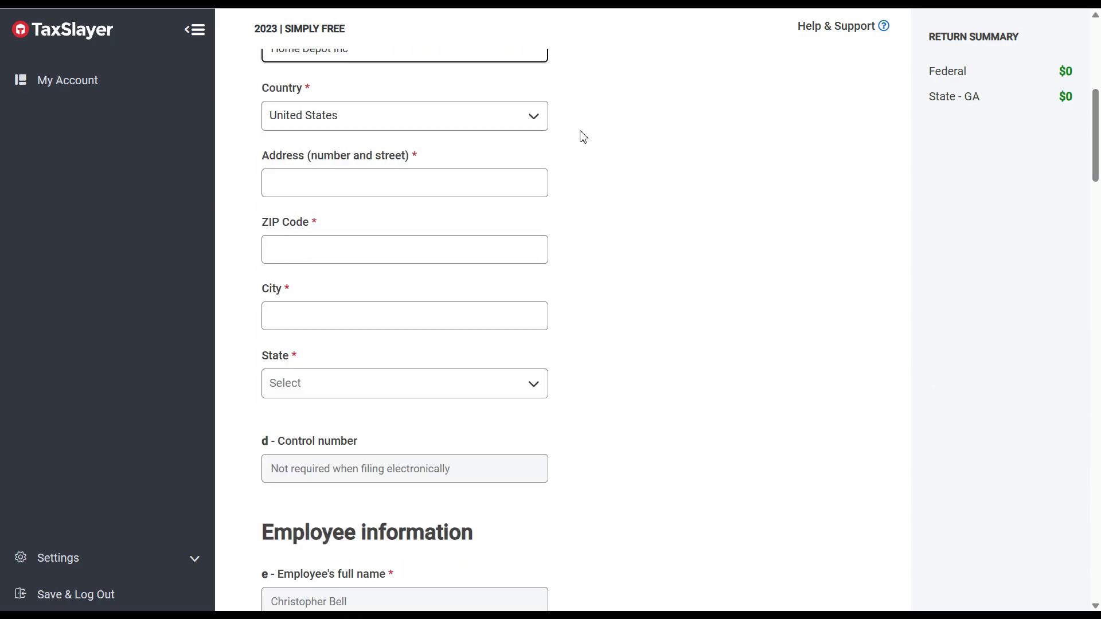
key("alt+Tab")
left_click_drag(475, 221, 575, 219)
key("ctrl+c")
key("alt+Tab")
left_click(326, 192)
key("ctrl+v")
left_click(374, 319)
type("A")
Choose Georgia as the employer's state and enter ZIP code 30339.
left_click(393, 384)
scroll(429, 457, "down", 5)
key("alt+Tab")
key("alt+Tab")
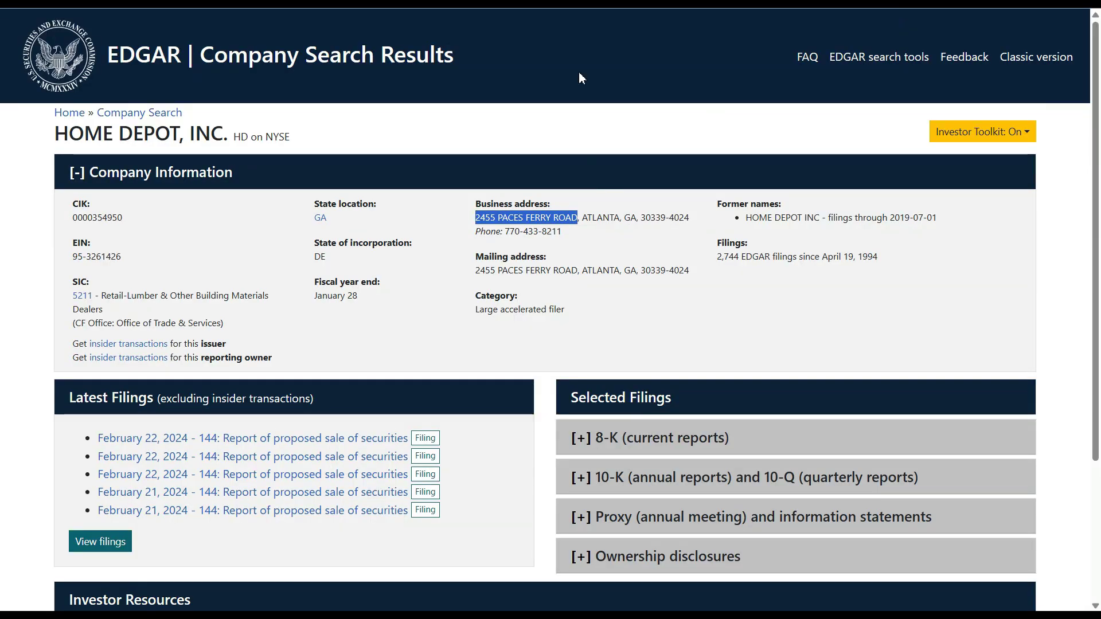
key("alt+Tab")
left_click(299, 255)
type("30339")
scroll(660, 278, "up", 2)
scroll(1089, 573, "down", 1)
scroll(1096, 606, "down", 5)
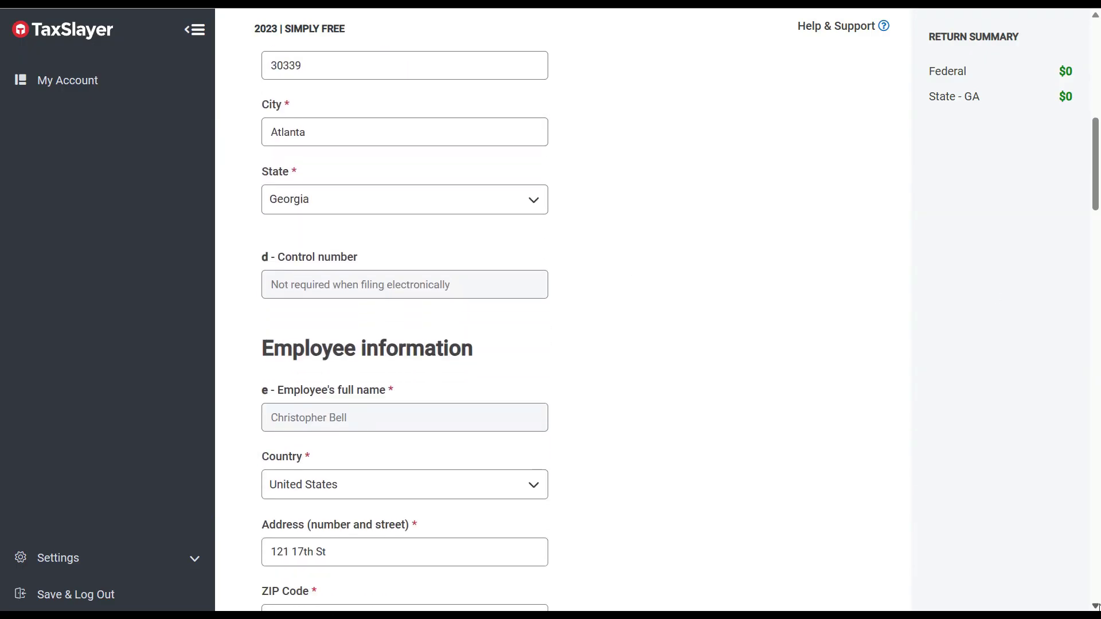
scroll(1096, 606, "down", 1)
scroll(1096, 605, "down", 5)
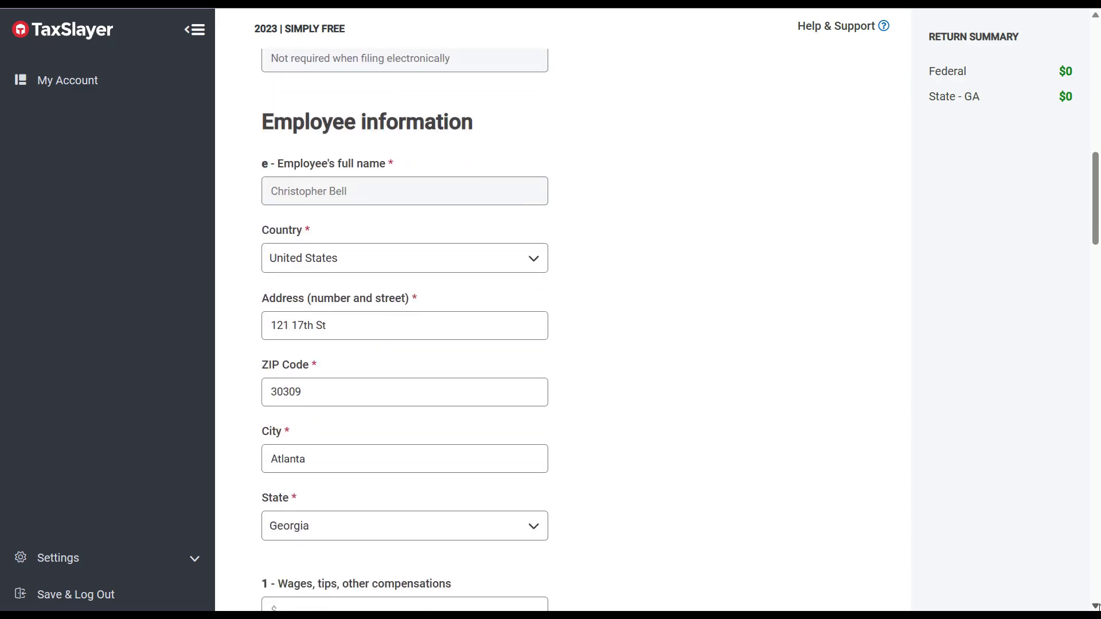
scroll(1097, 606, "down", 4)
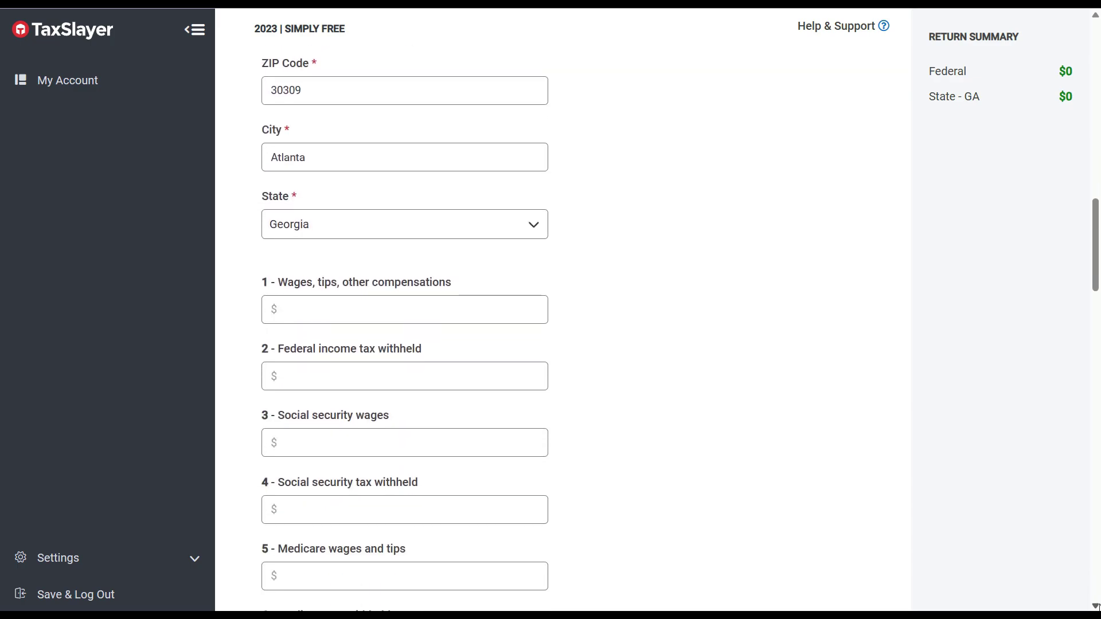
scroll(1096, 606, "down", 1)
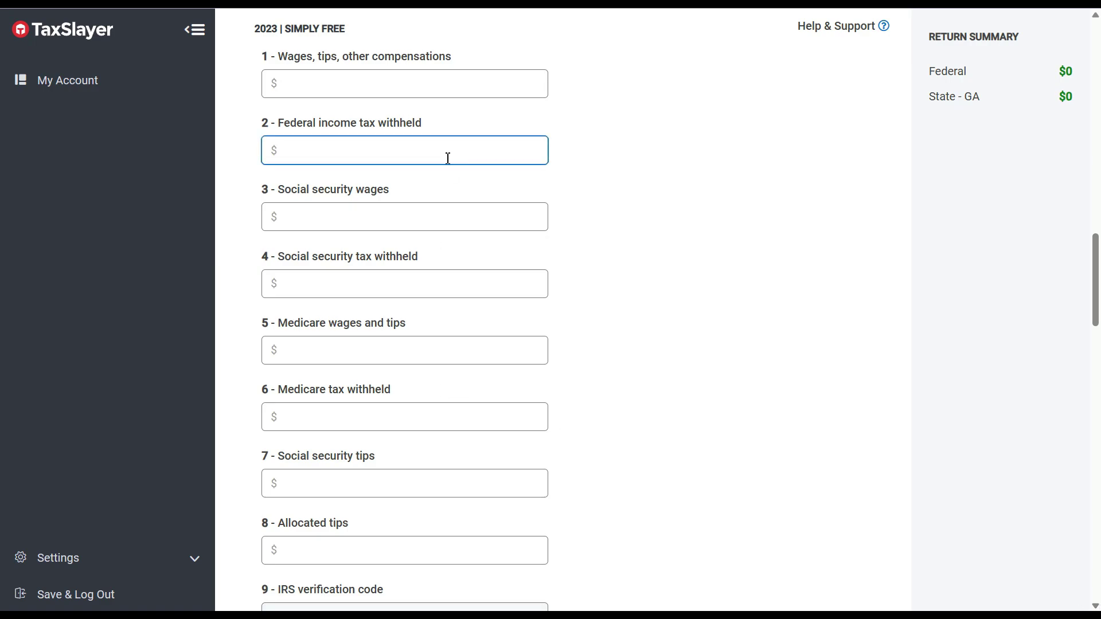
Enter 78500 as W-2 box 1 wages, tips and other compensation, then recheck the amount.
left_click(469, 93)
type("78")
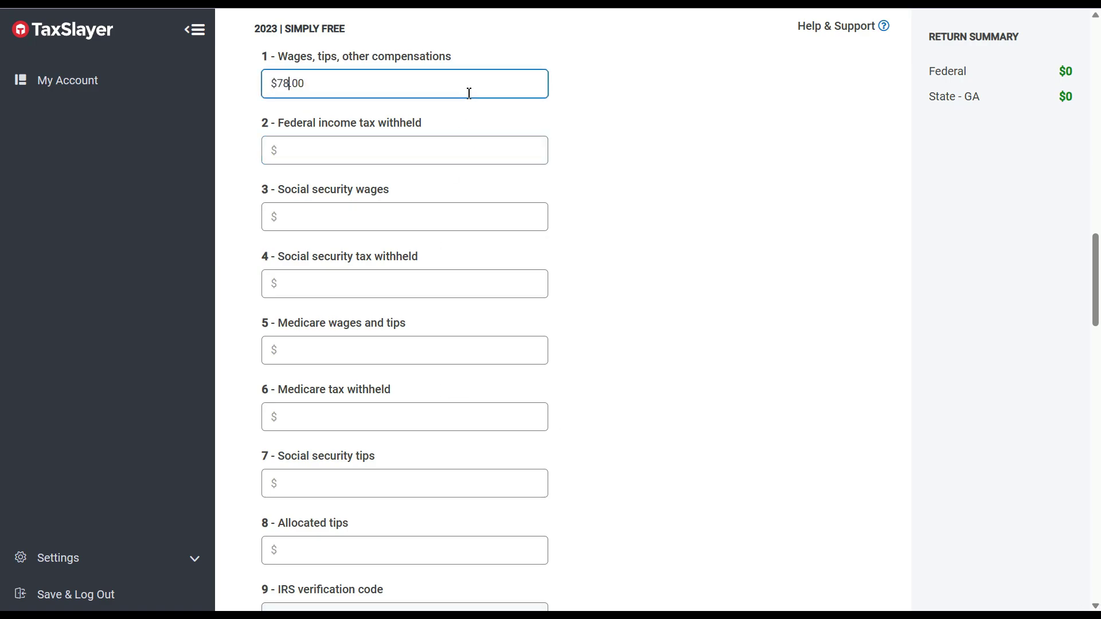
type("550")
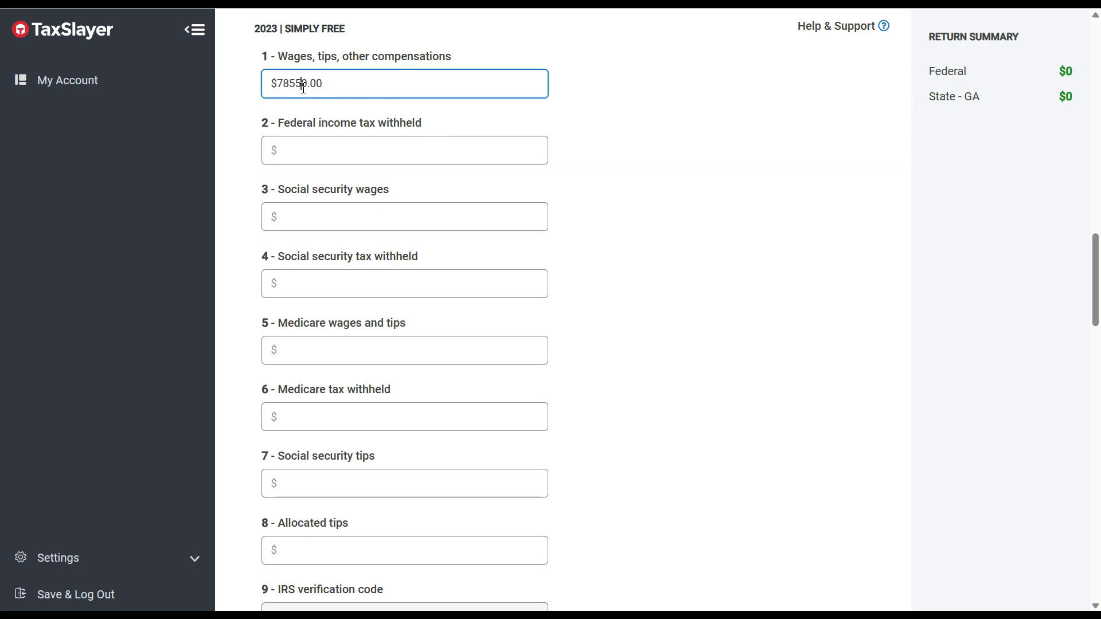
left_click(413, 141)
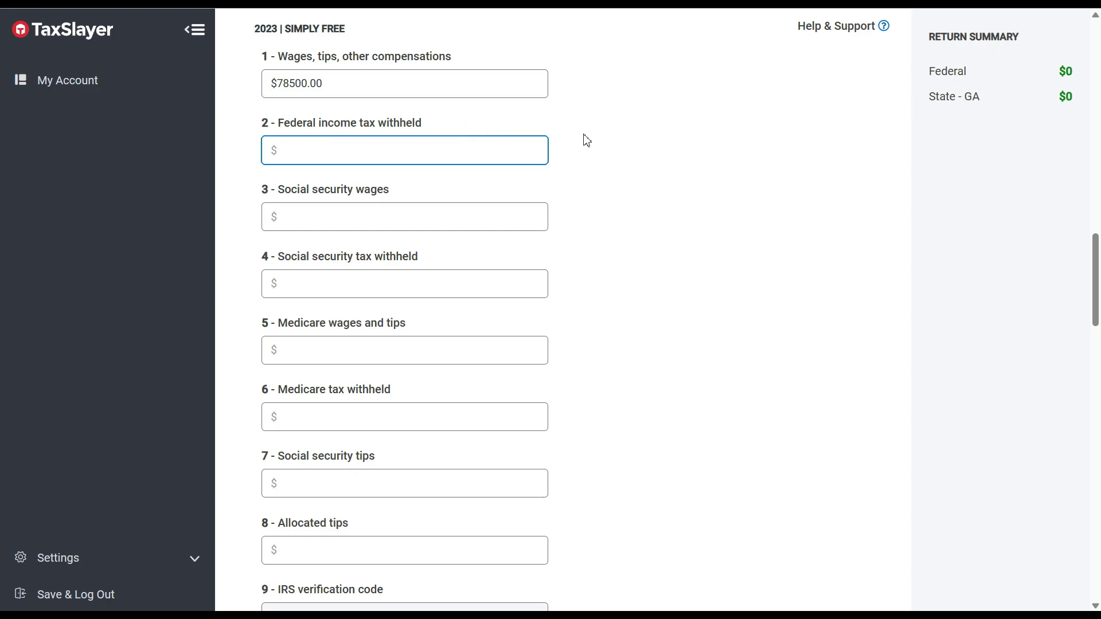
left_click(481, 81)
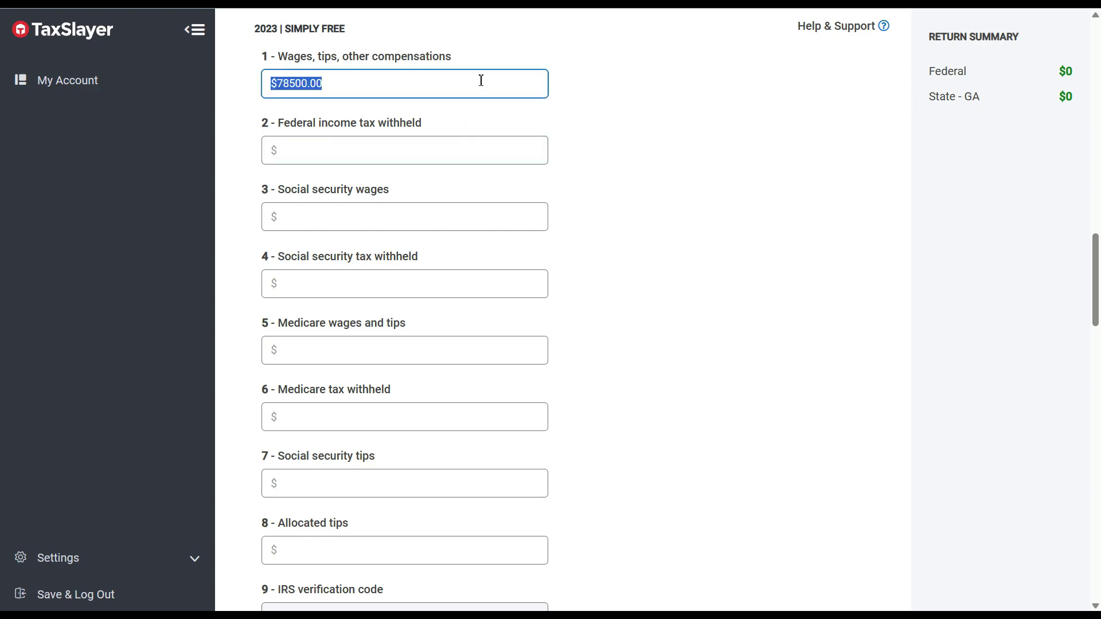
left_click(481, 80)
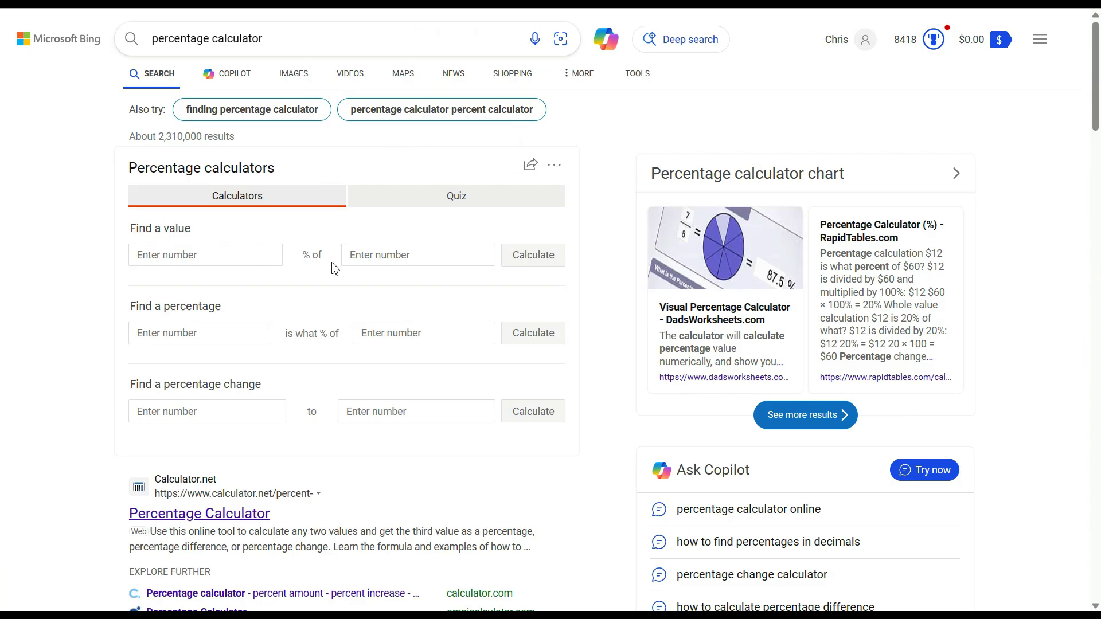
Calculate 25% of 78500 in Bing's percentage calculator, giving 19625.
left_click(363, 260)
type("78500")
left_click(213, 255)
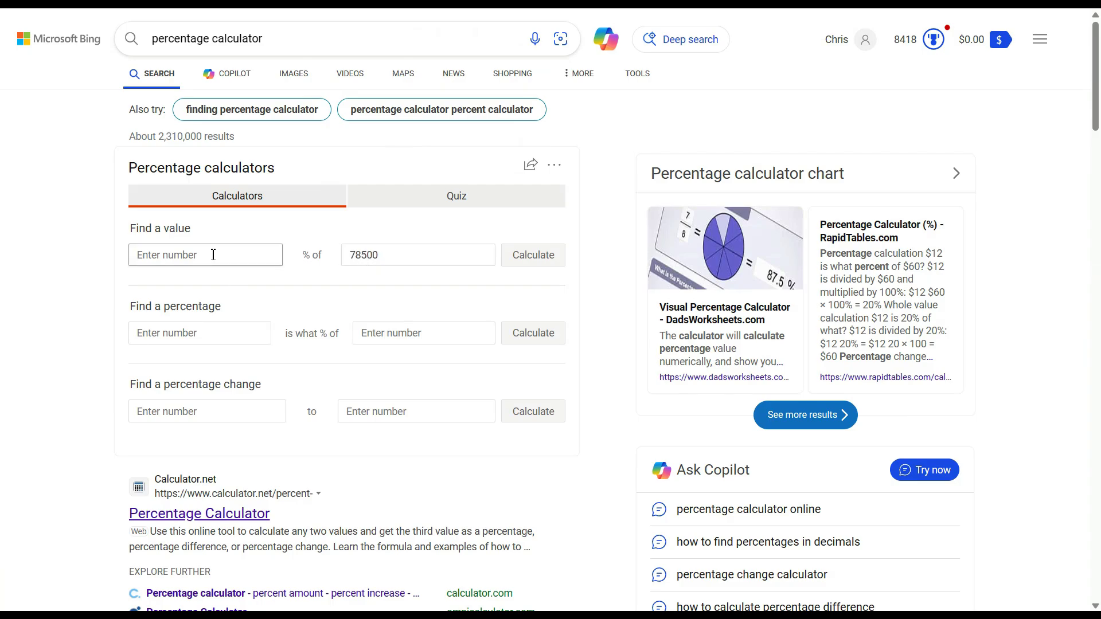
type("25")
left_click(531, 257)
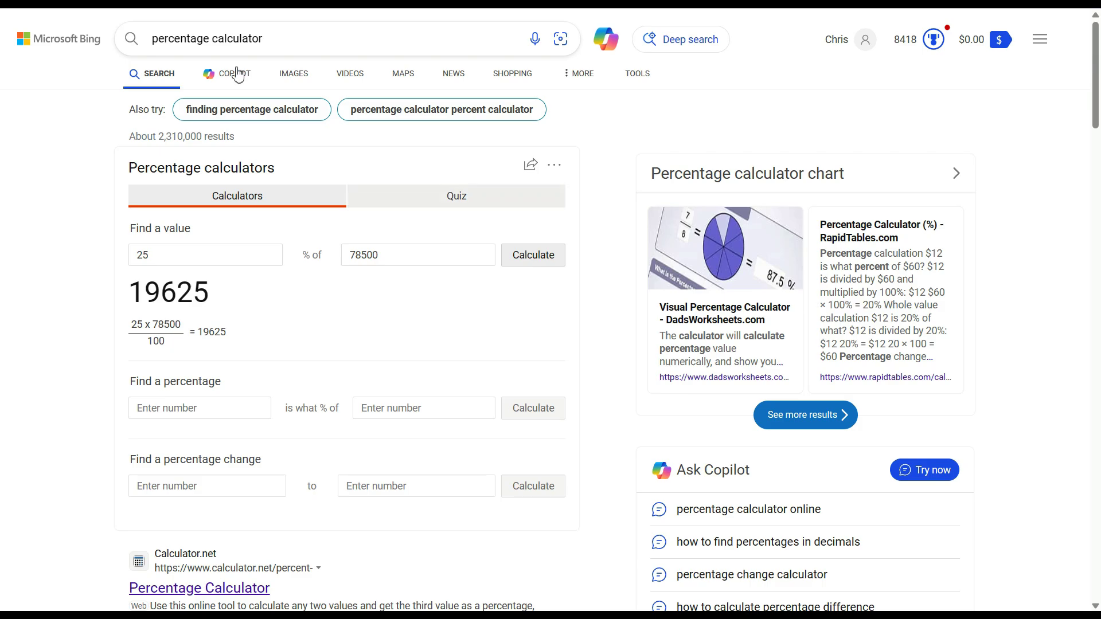
Enter 19625 as the W-2 box 2 federal income tax withheld.
key("ctrl+shift+Tab")
left_click(319, 154)
type("19625")
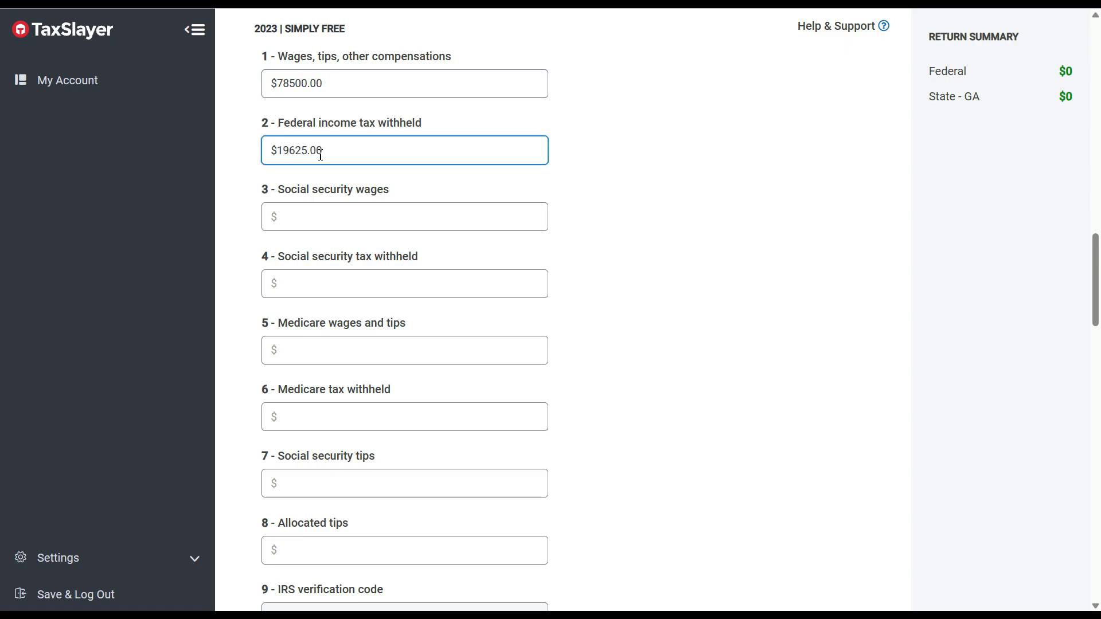
Enter 82200 as both the W-2 social security wages and the Medicare wages and tips.
left_click(573, 232)
left_click(489, 218)
type("82200")
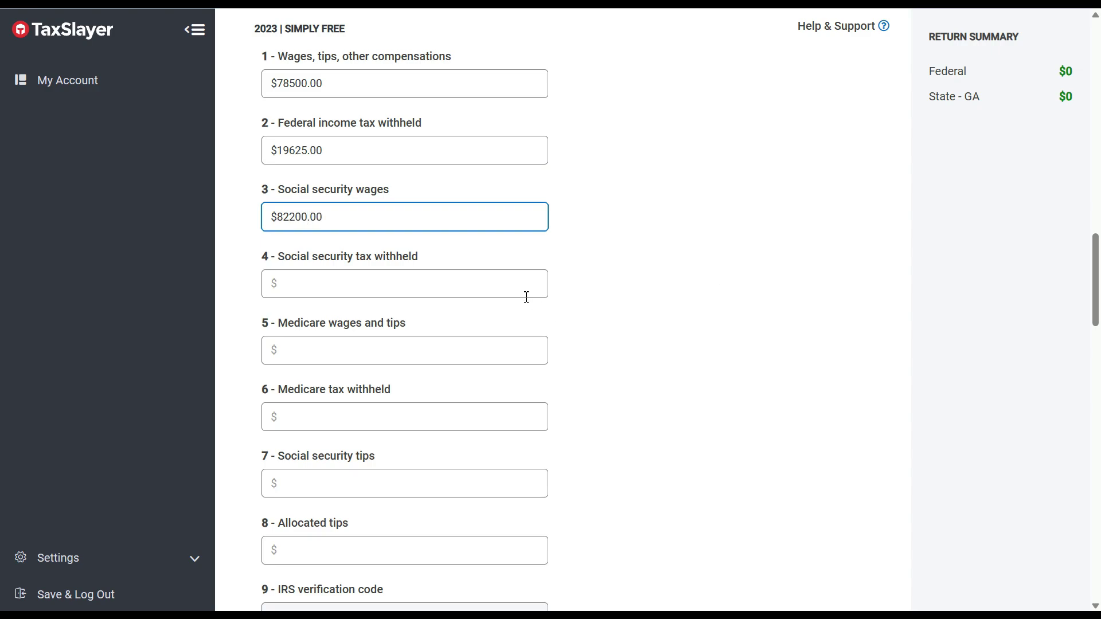
left_click(494, 350)
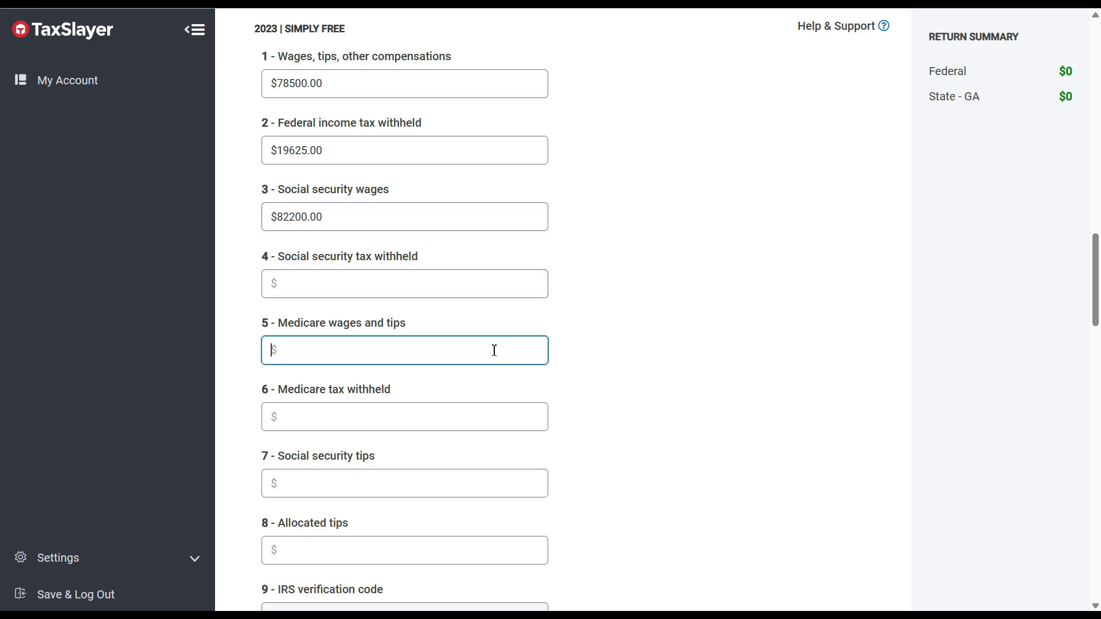
type("82200")
left_click(530, 281)
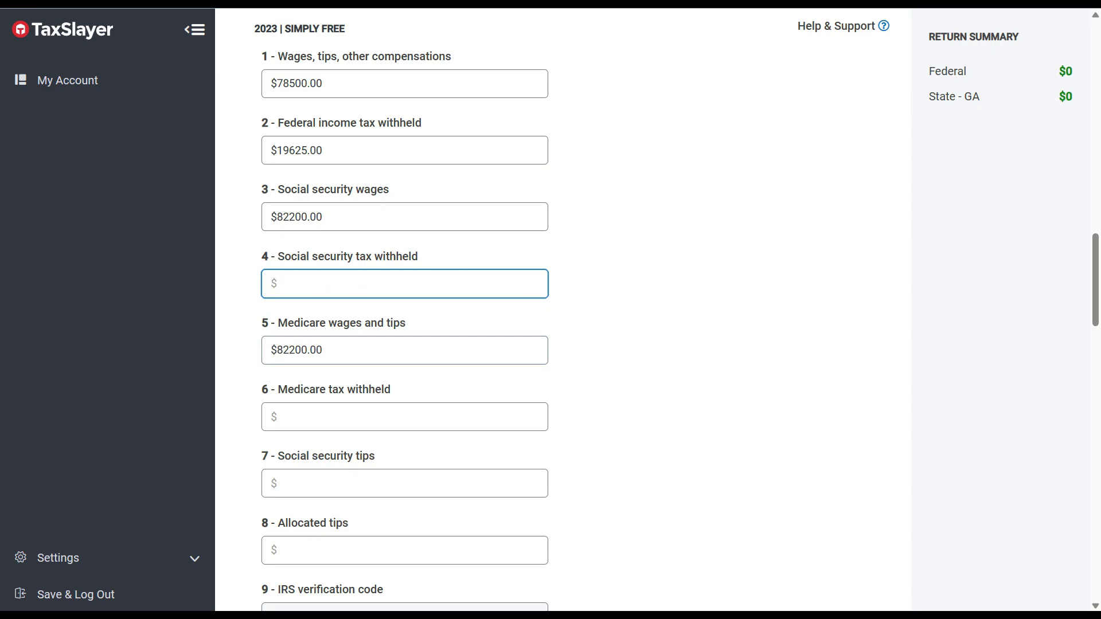
key("ctrl+Tab")
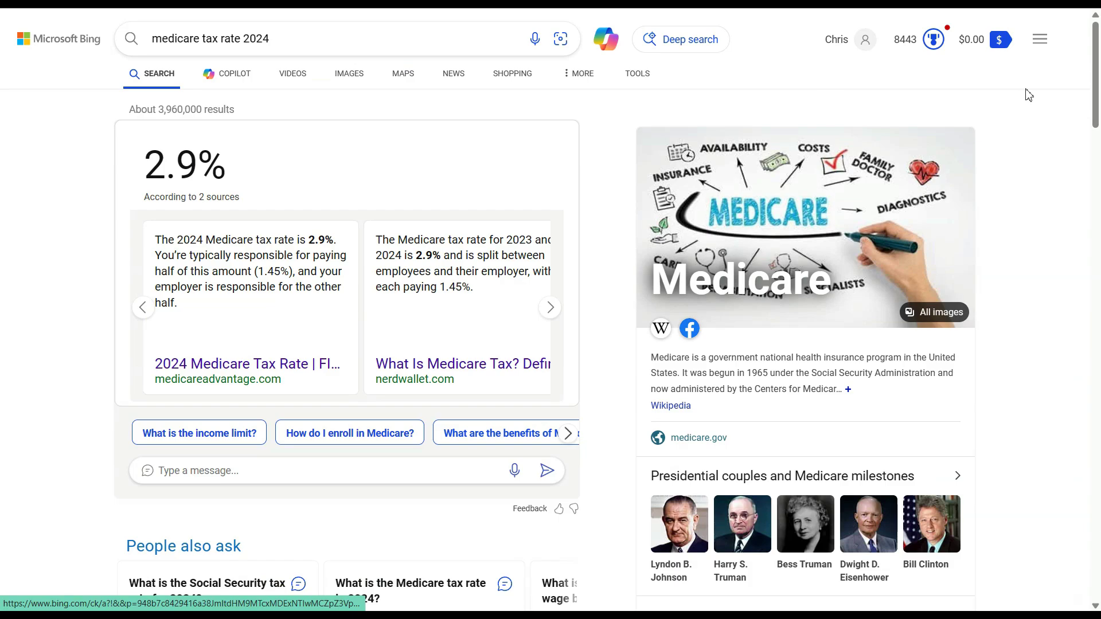
Change the percentage to 6.2 in Bing's calculator and compute 6.2% of 82200 as 5096.4.
left_click_drag(1095, 53, 1098, 145)
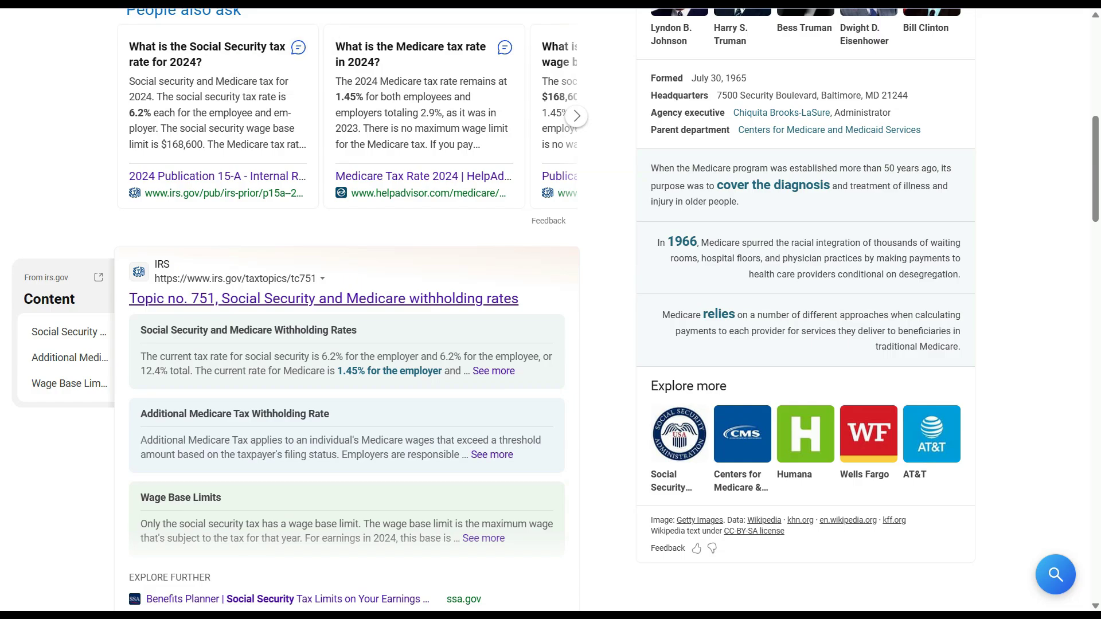
left_click(275, 2)
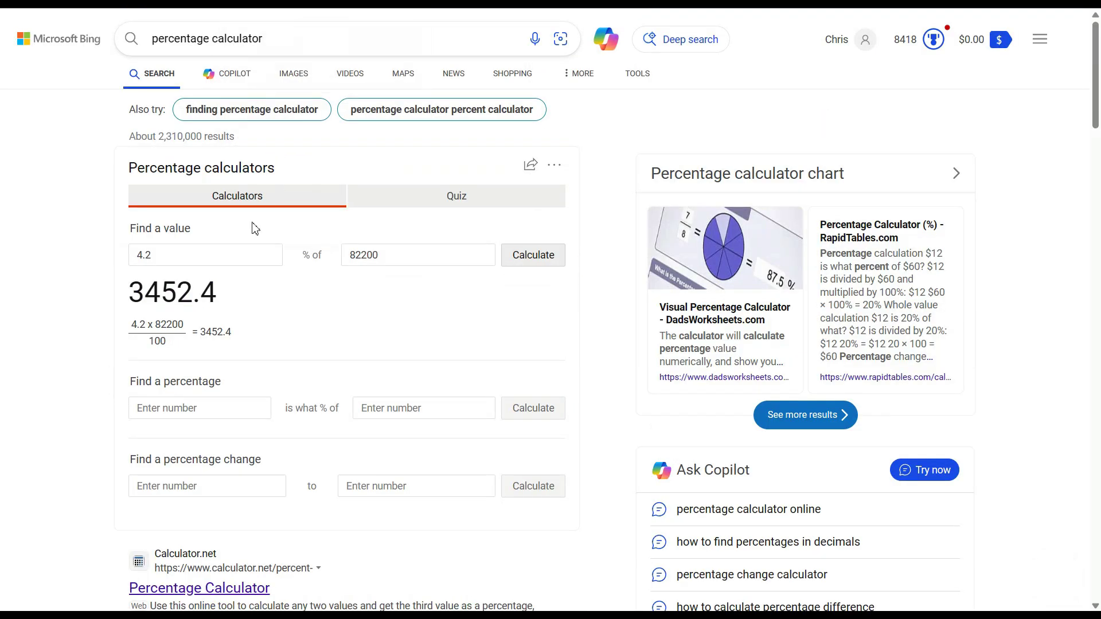
left_click_drag(164, 256, 80, 248)
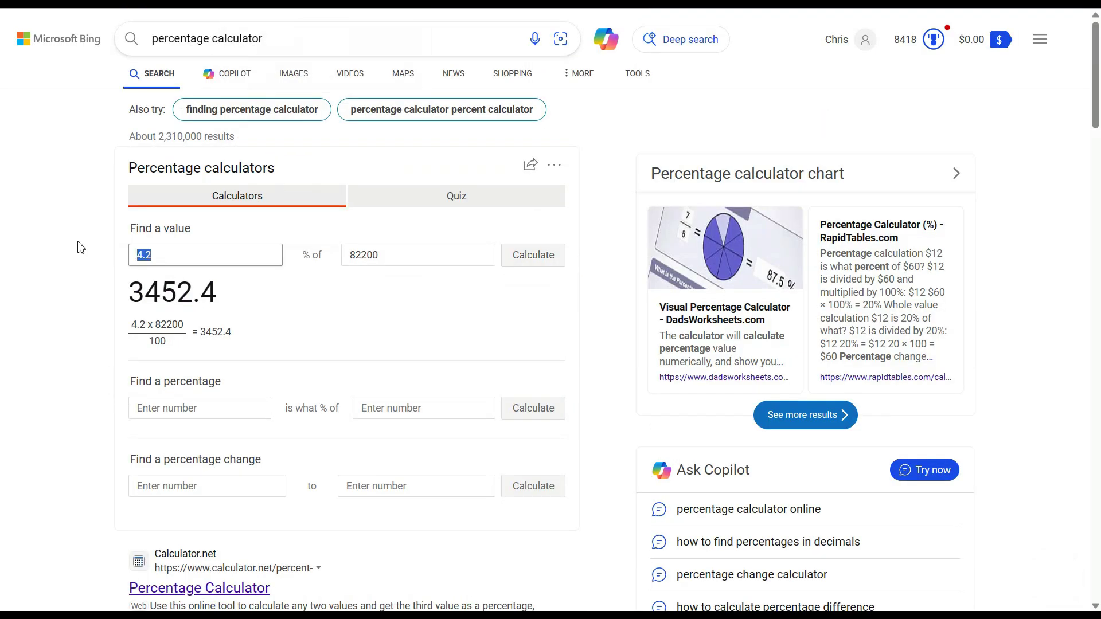
key("BackSpace")
type("6")
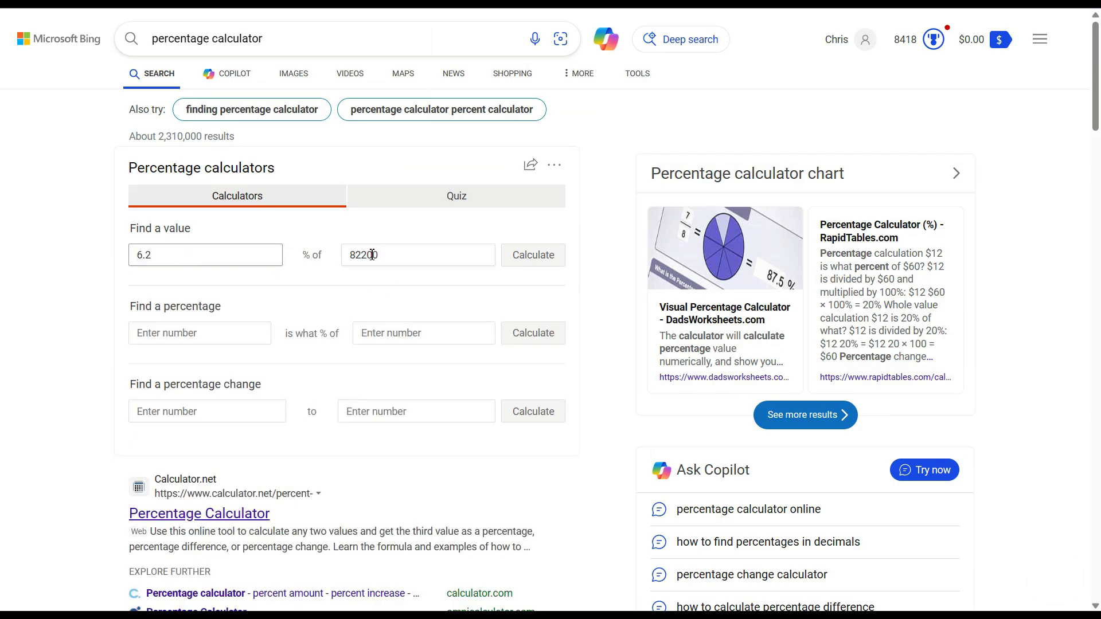
left_click(536, 259)
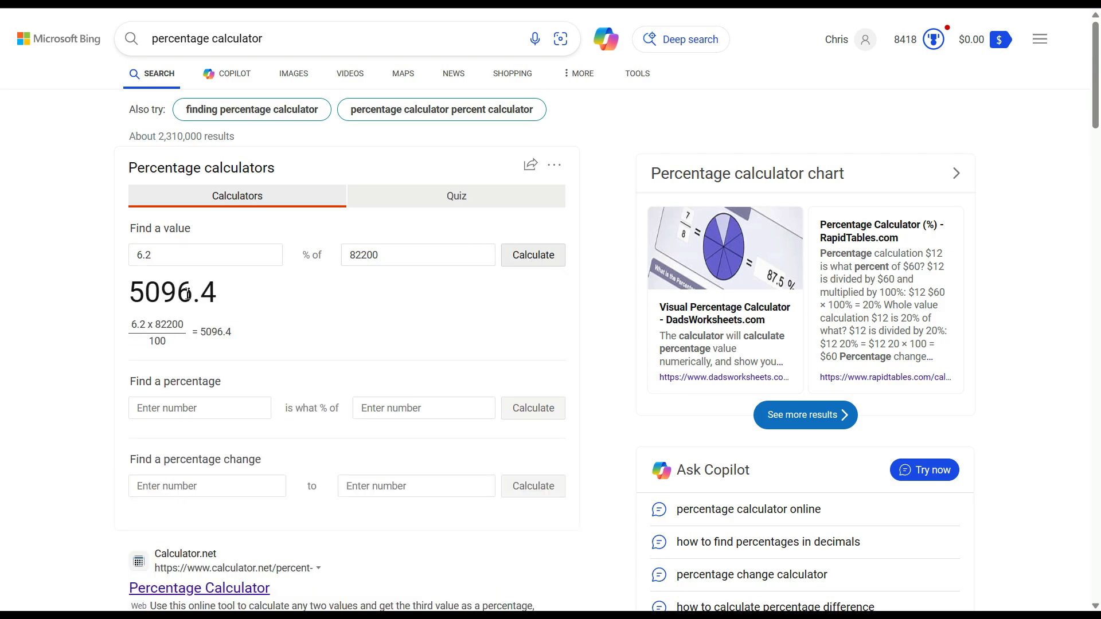
left_click(75, 3)
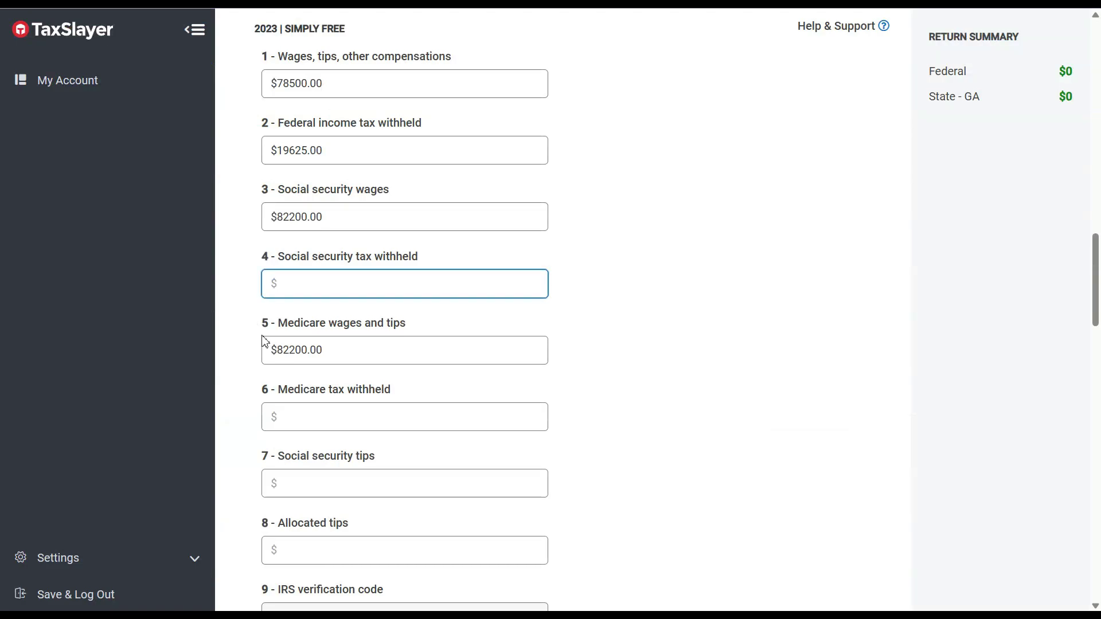
Enter $5096 as the W-2 social security tax withheld in box 4.
type("5096")
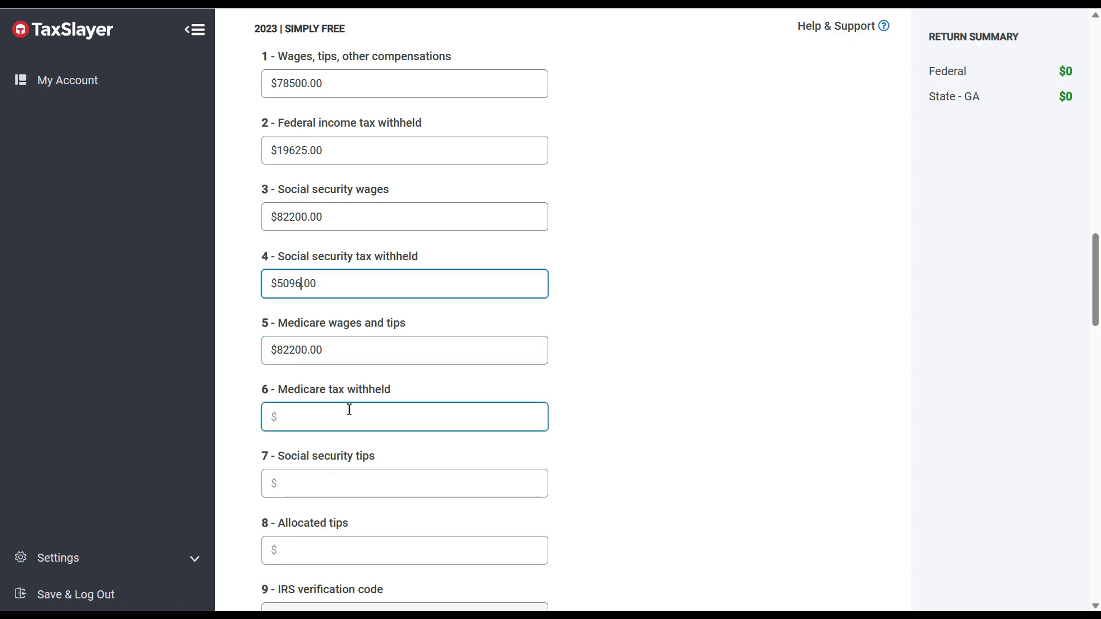
left_click(751, 2)
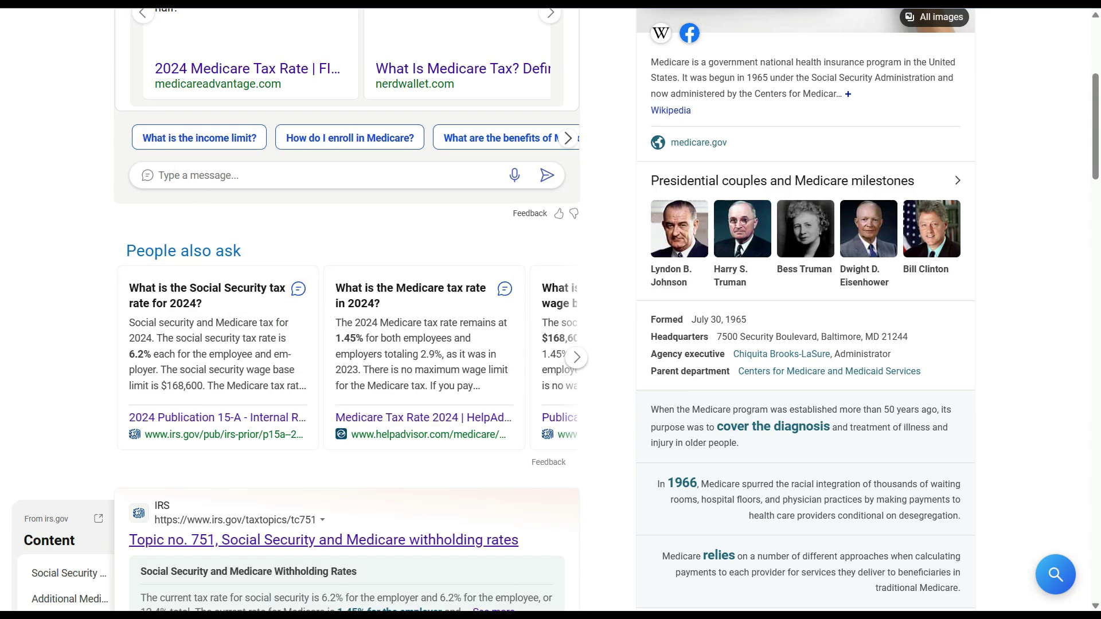
left_click(120, 3)
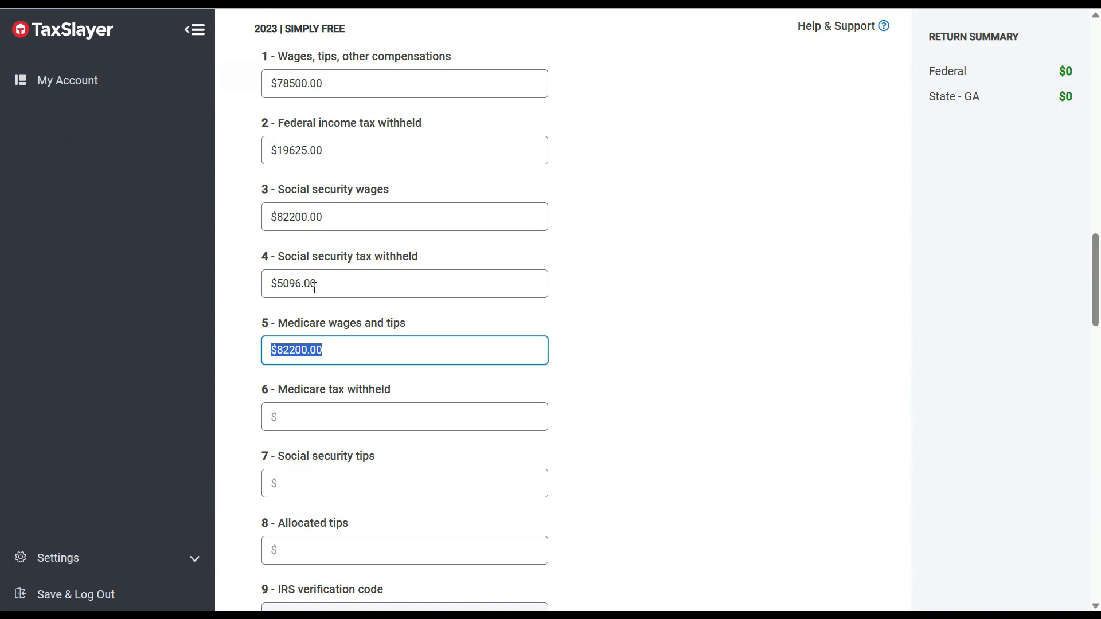
Compute 1.45% of 82200 (1191.9) and enter $1191 as Medicare tax withheld in box 6.
left_click(364, 419)
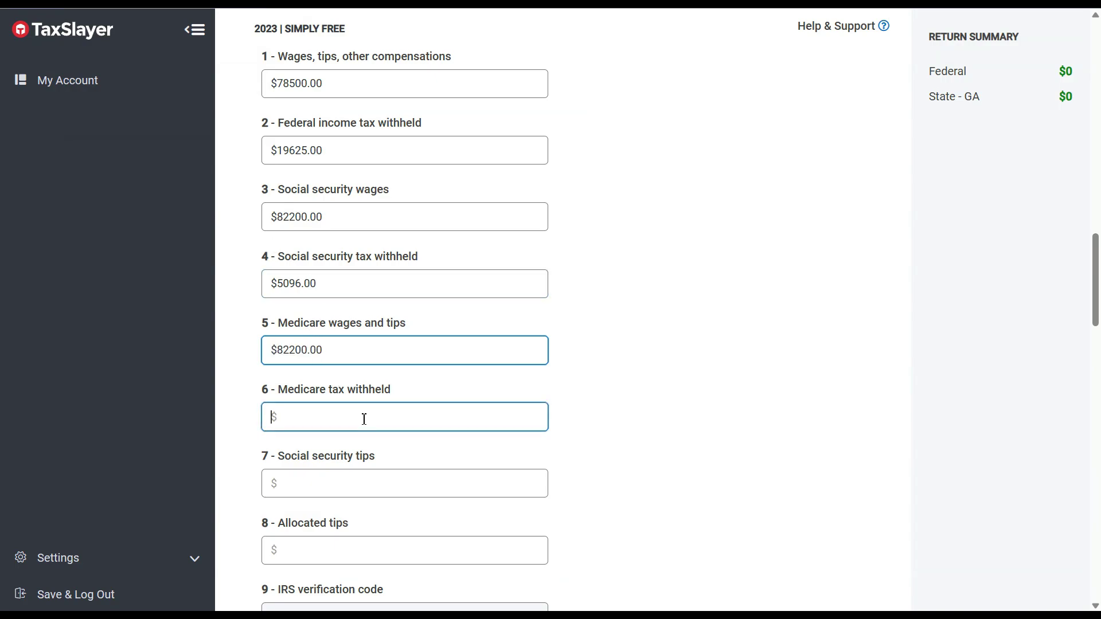
left_click(228, 3)
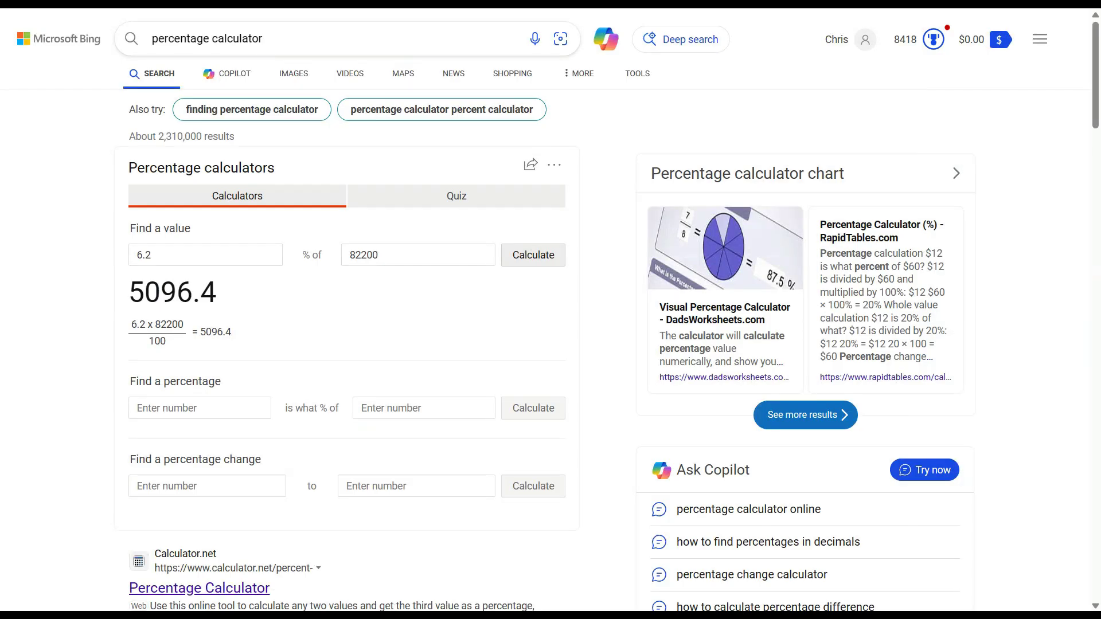
left_click_drag(224, 256, 89, 274)
type("1.45")
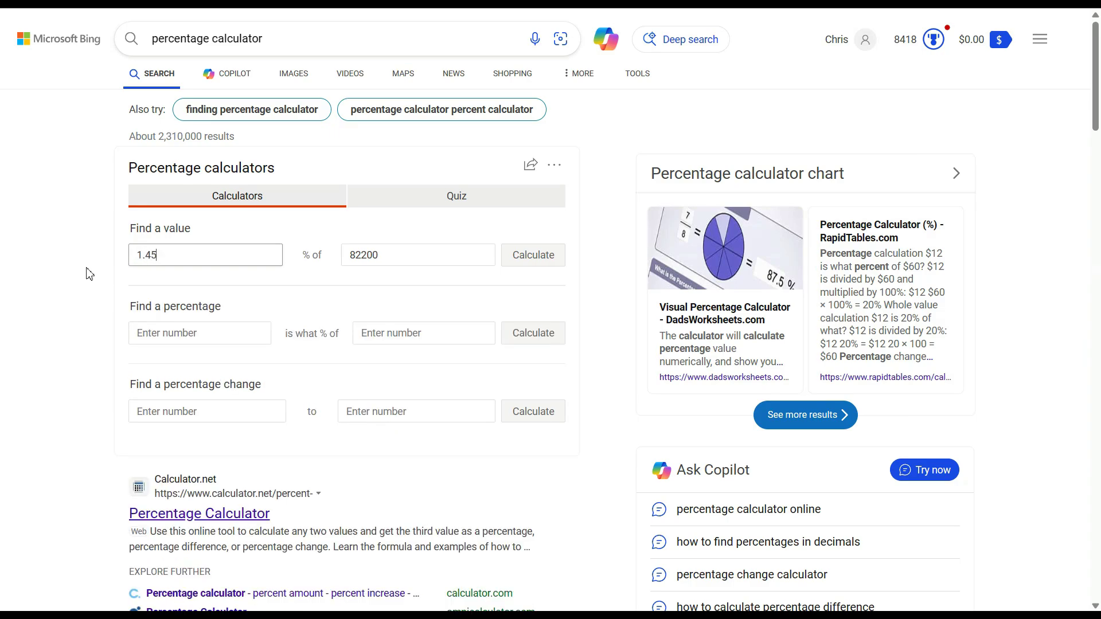
left_click(531, 252)
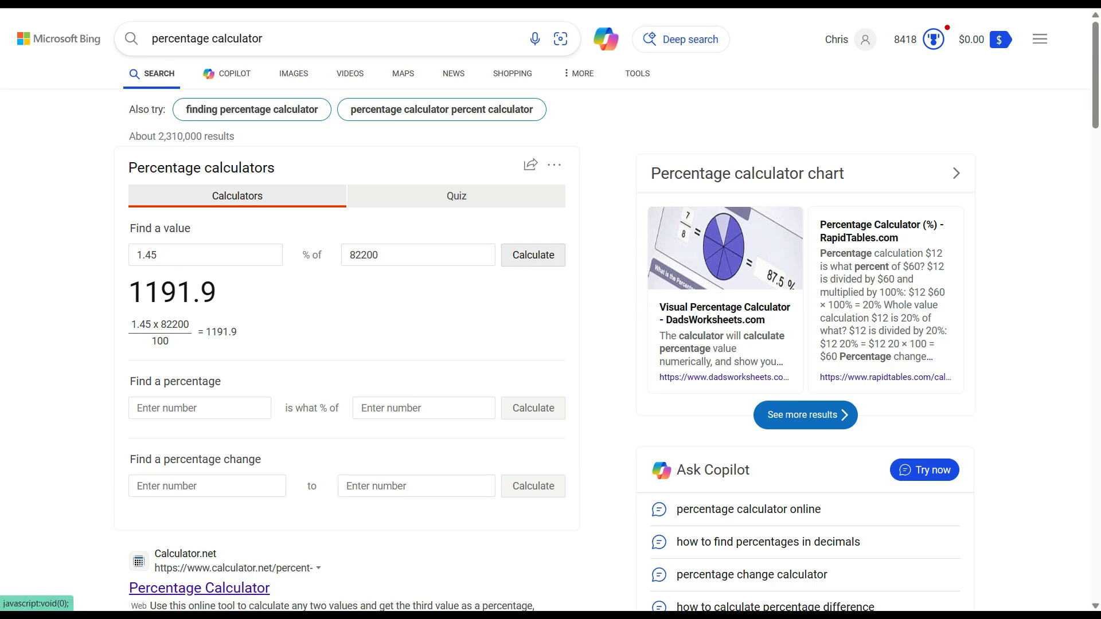
key("ctrl+Tab")
type("1191")
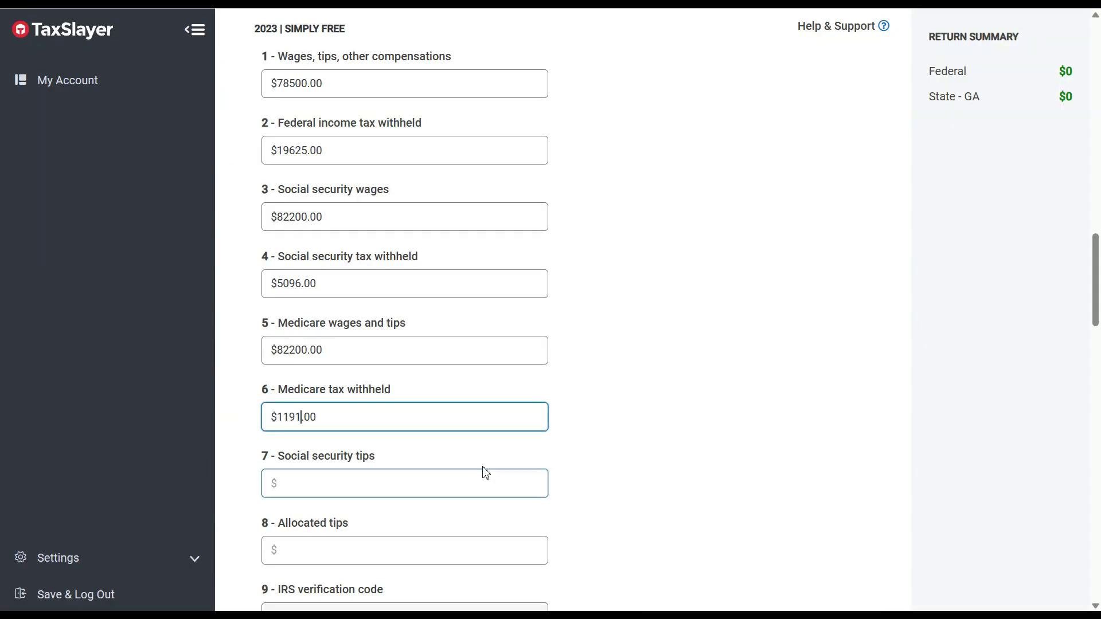
left_click(951, 273)
Review the entered W-2 amounts in boxes 1 through 6.
left_click(528, 83)
left_click(524, 149)
left_click(533, 216)
left_click(536, 283)
left_click(531, 350)
left_click(531, 405)
scroll(531, 406, "down", 4)
Scroll down to the state section and choose Georgia as the box 15 state.
scroll(531, 405, "down", 1)
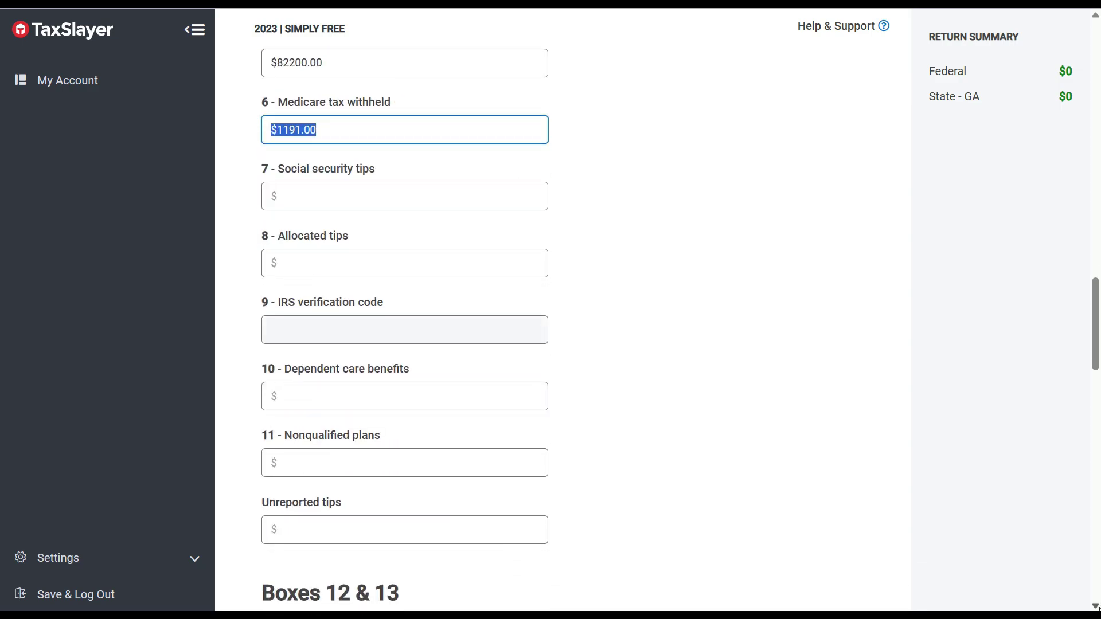
scroll(531, 405, "down", 3)
scroll(530, 406, "down", 3)
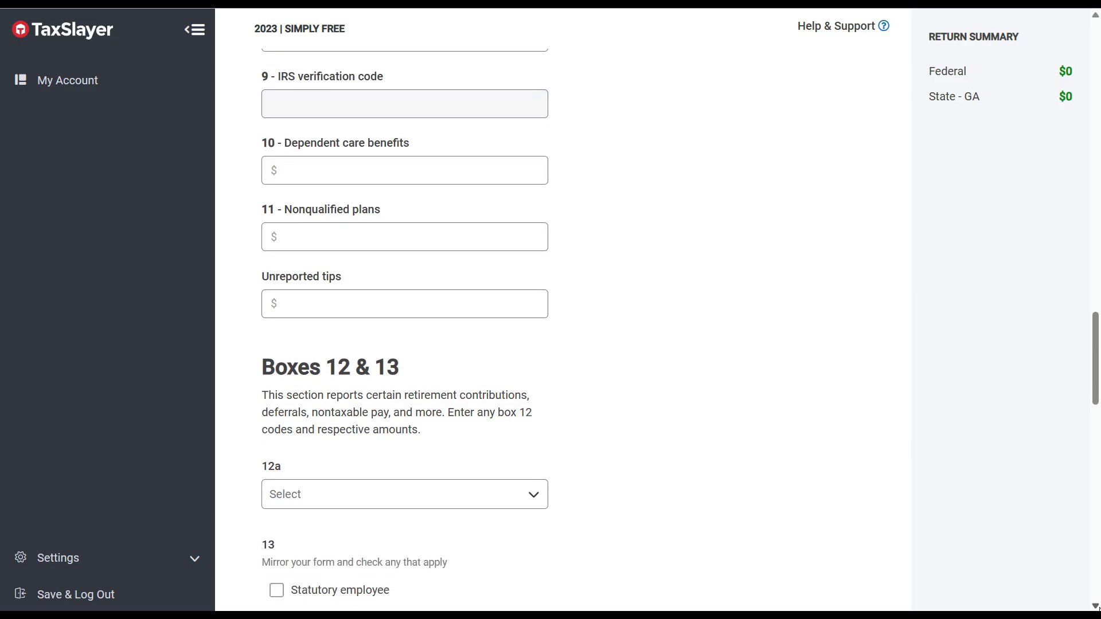
scroll(404, 321, "down", 5)
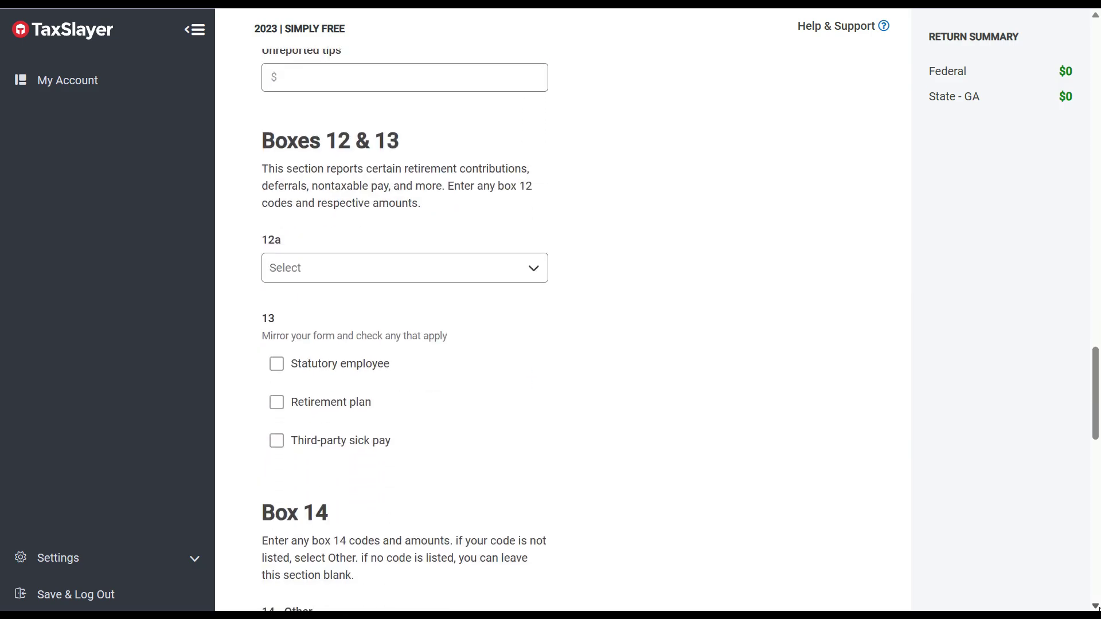
scroll(405, 321, "down", 3)
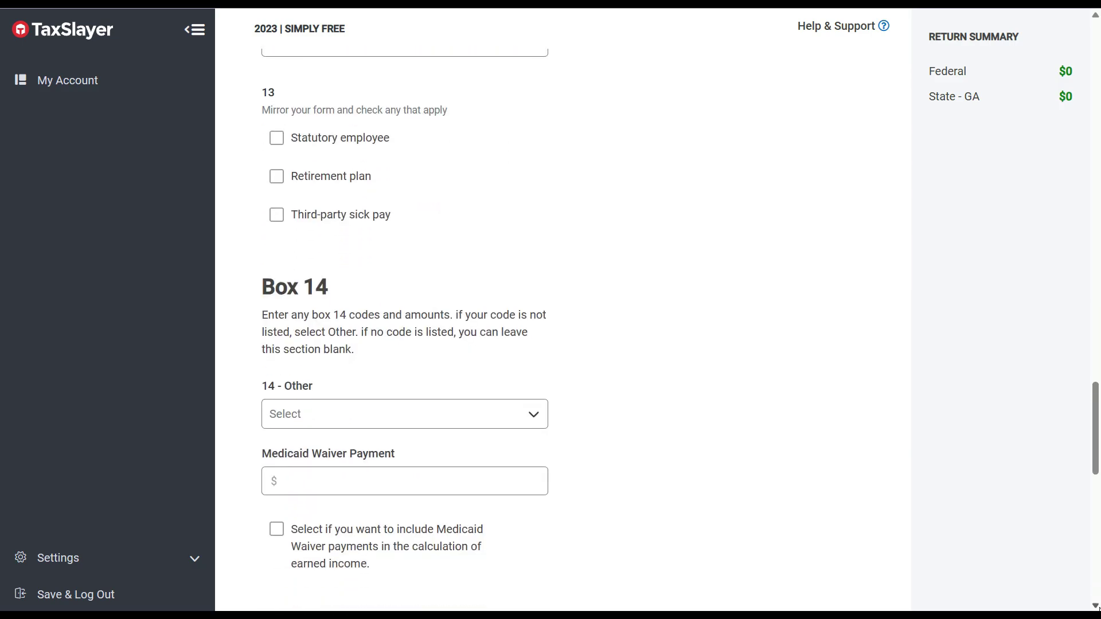
scroll(404, 321, "down", 4)
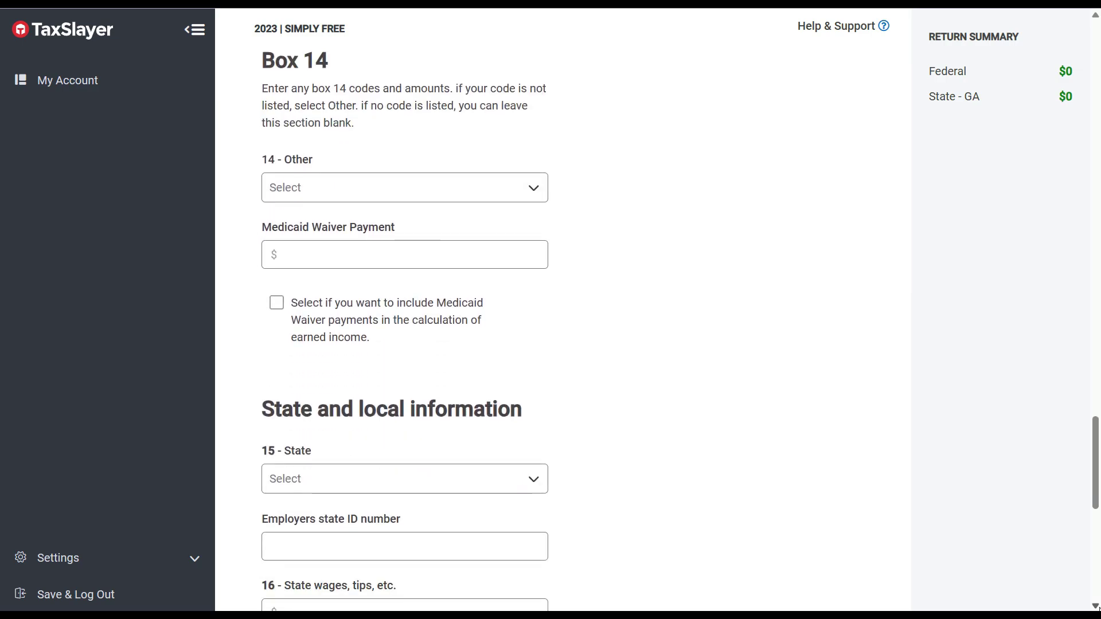
scroll(405, 321, "down", 1)
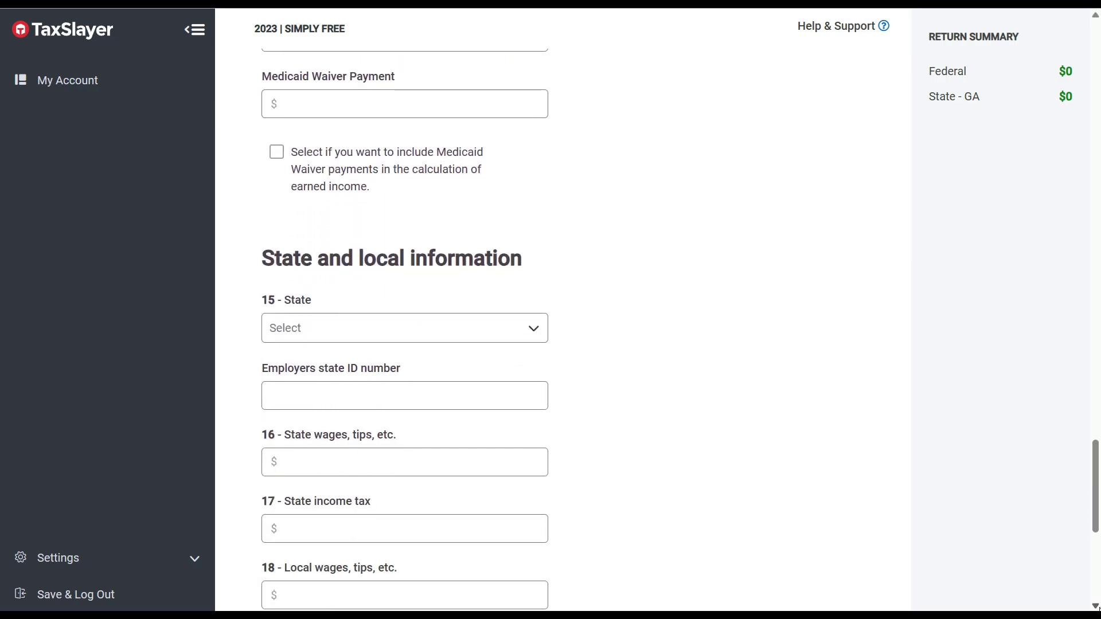
scroll(405, 321, "down", 2)
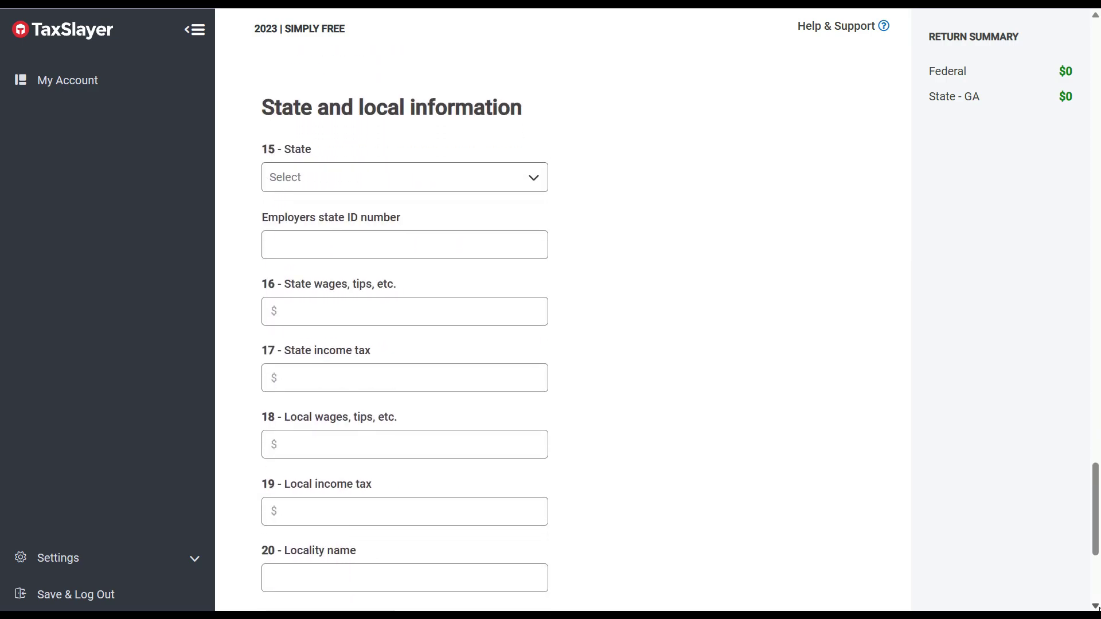
left_click(474, 179)
left_click_drag(530, 209, 418, 248)
left_click(395, 220)
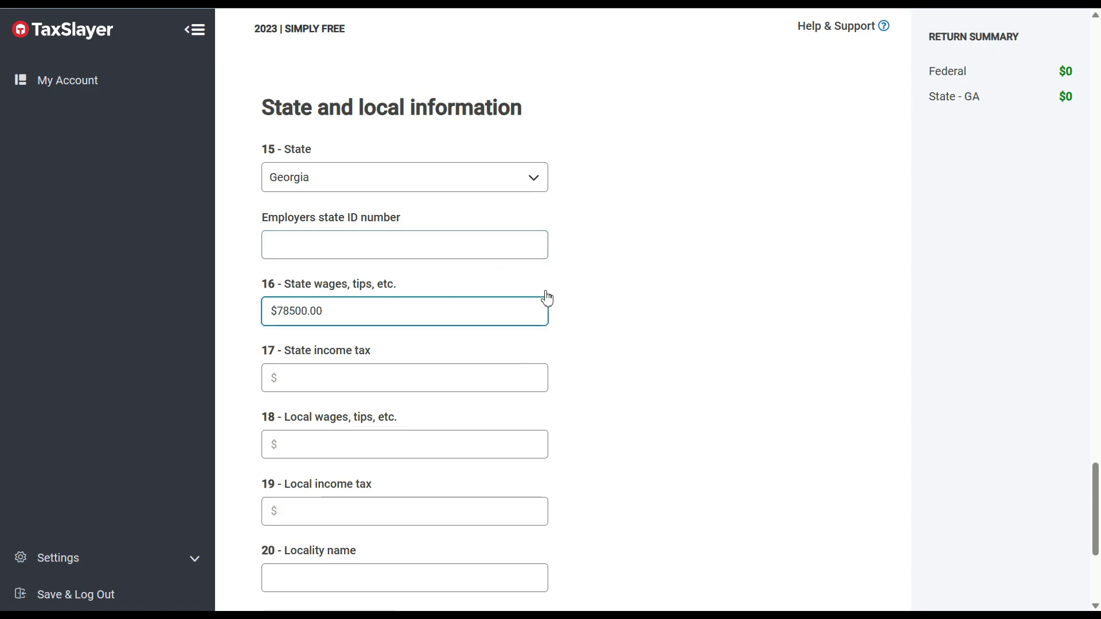
left_click(467, 246)
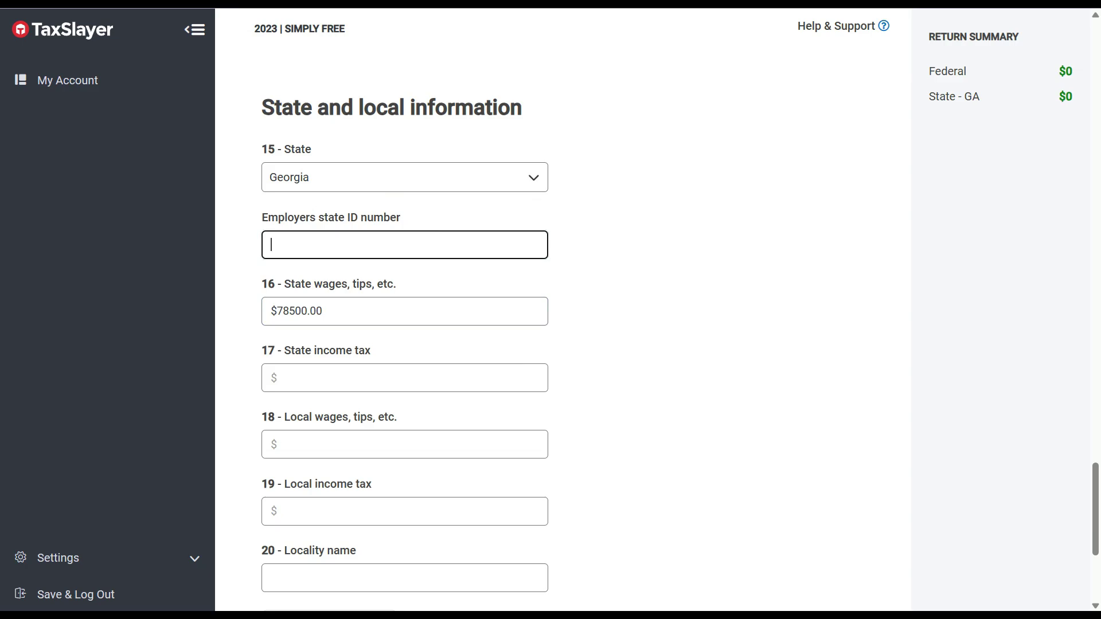
left_click(500, 2)
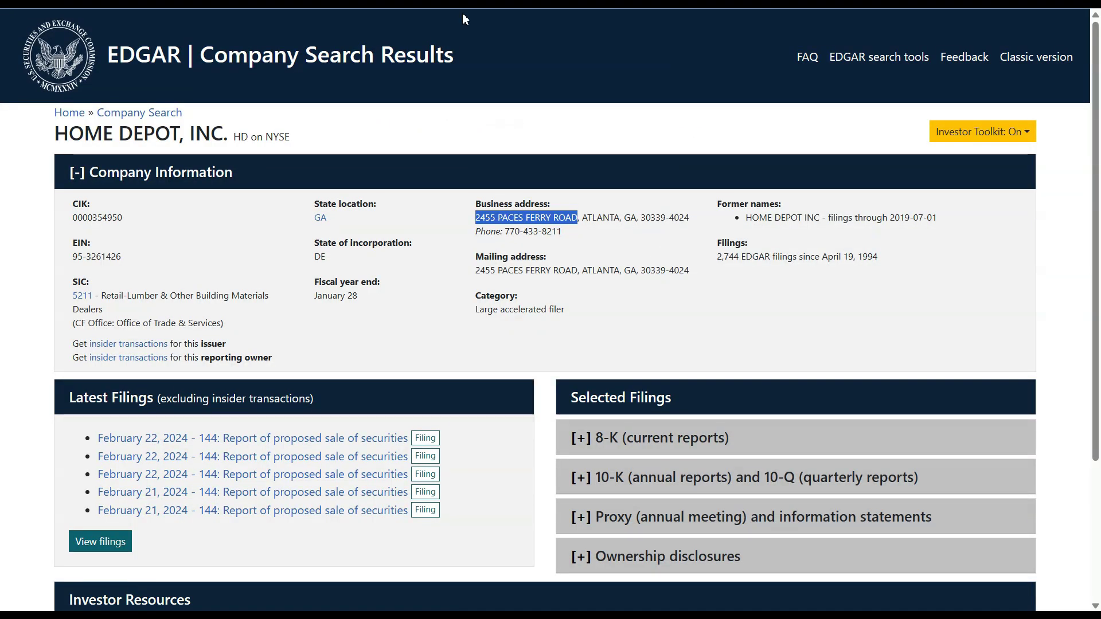
left_click_drag(122, 256, 73, 265)
key("ctrl+c")
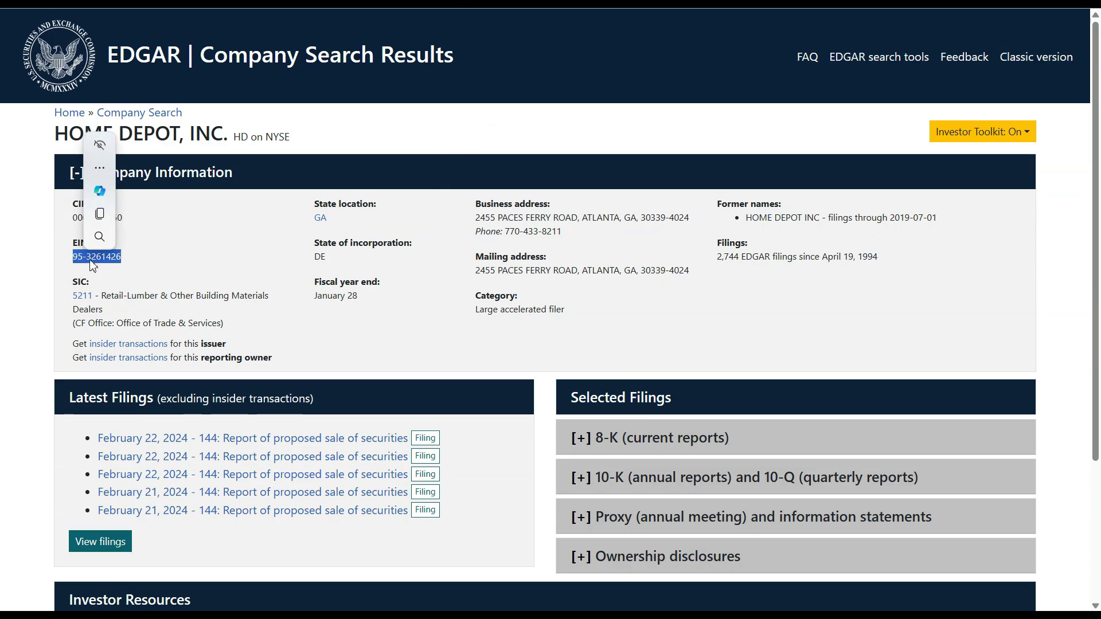
right_click(94, 257)
left_click(113, 262)
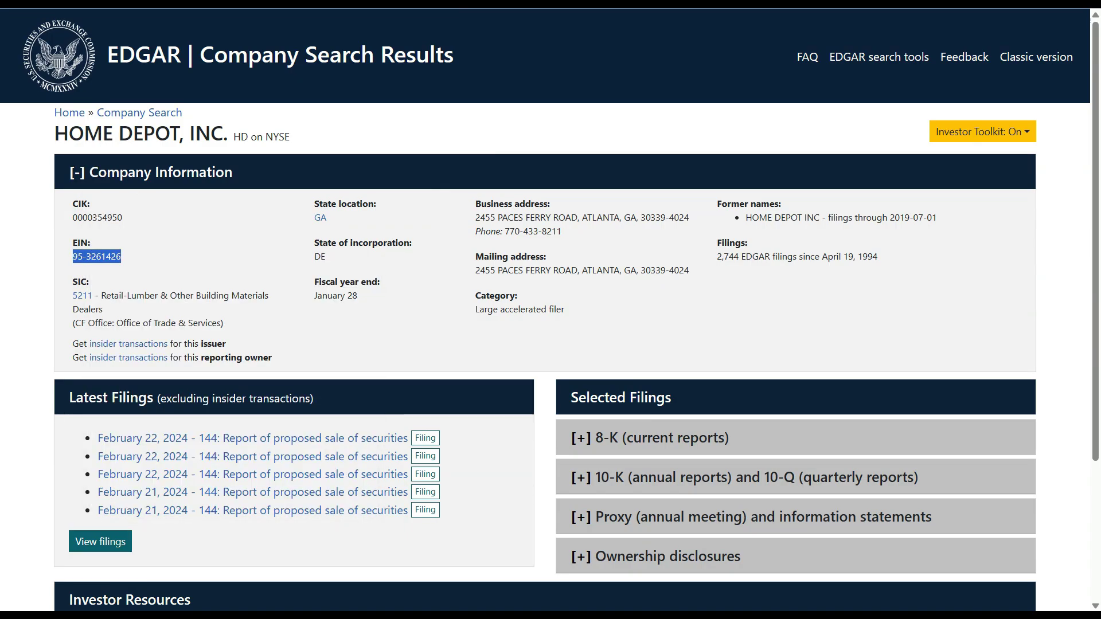
key("alt+Tab")
right_click(277, 238)
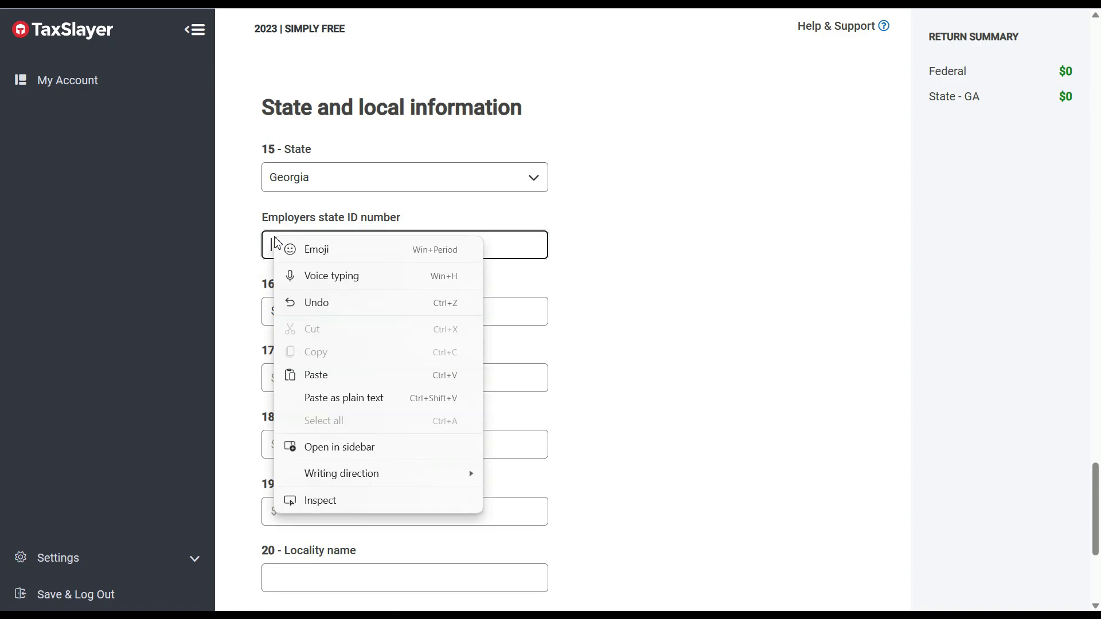
left_click(331, 371)
left_click(331, 369)
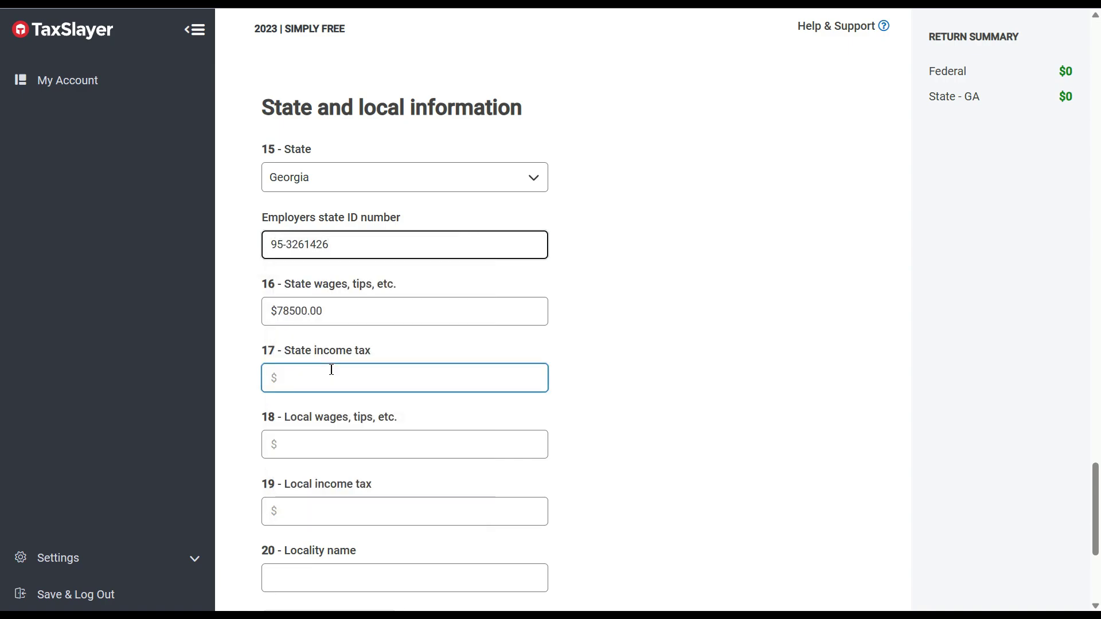
Change box 16 Georgia state wages to $85000.00.
double_click(302, 311)
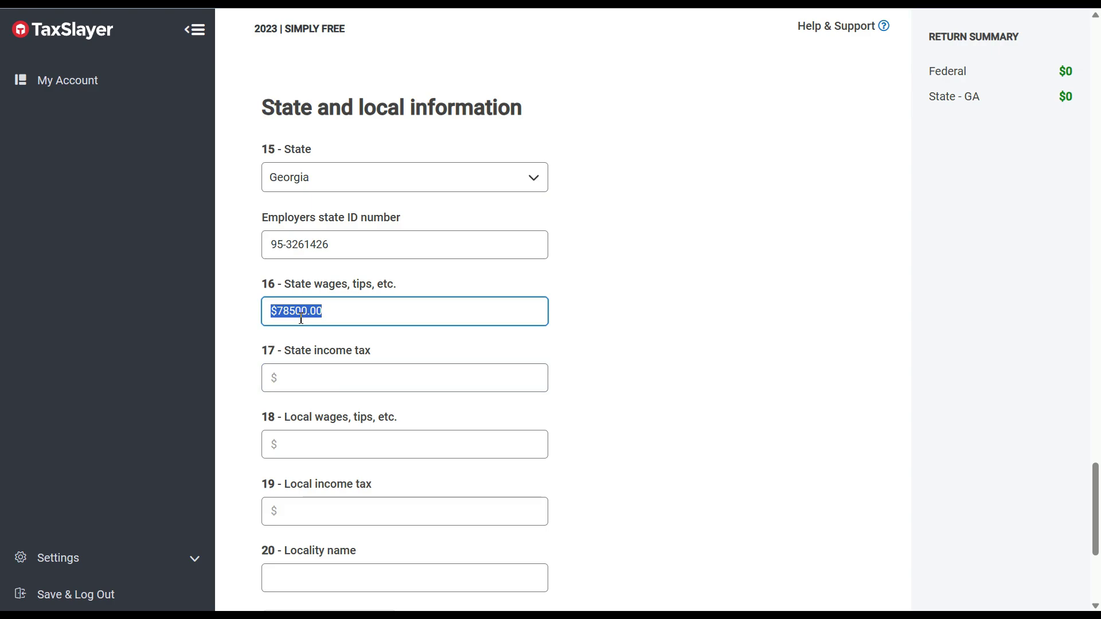
type("850000")
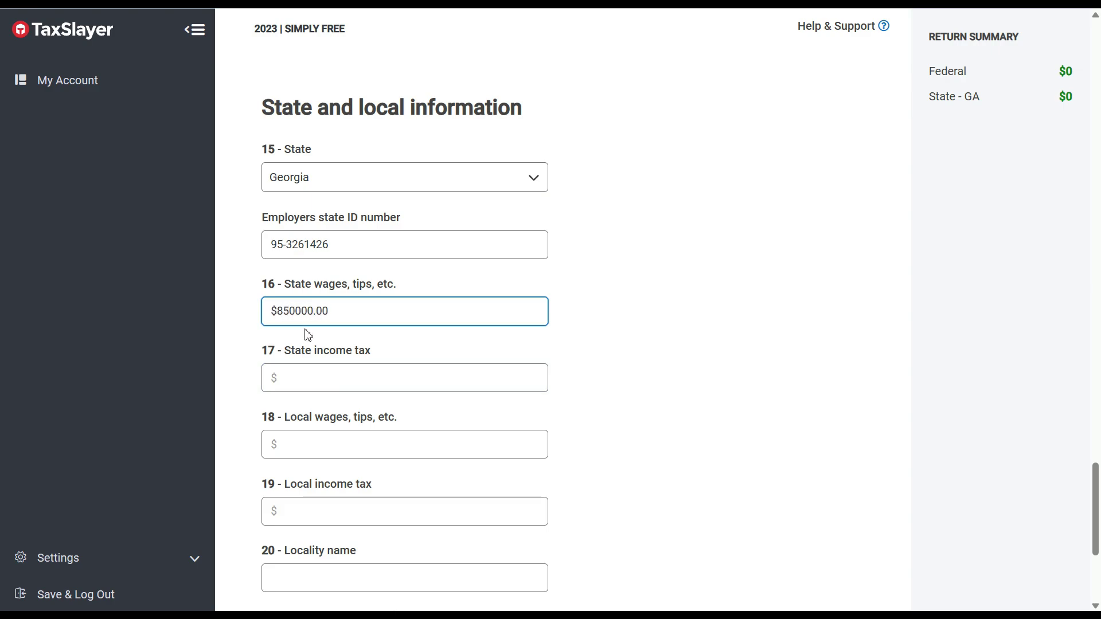
key("BackSpace")
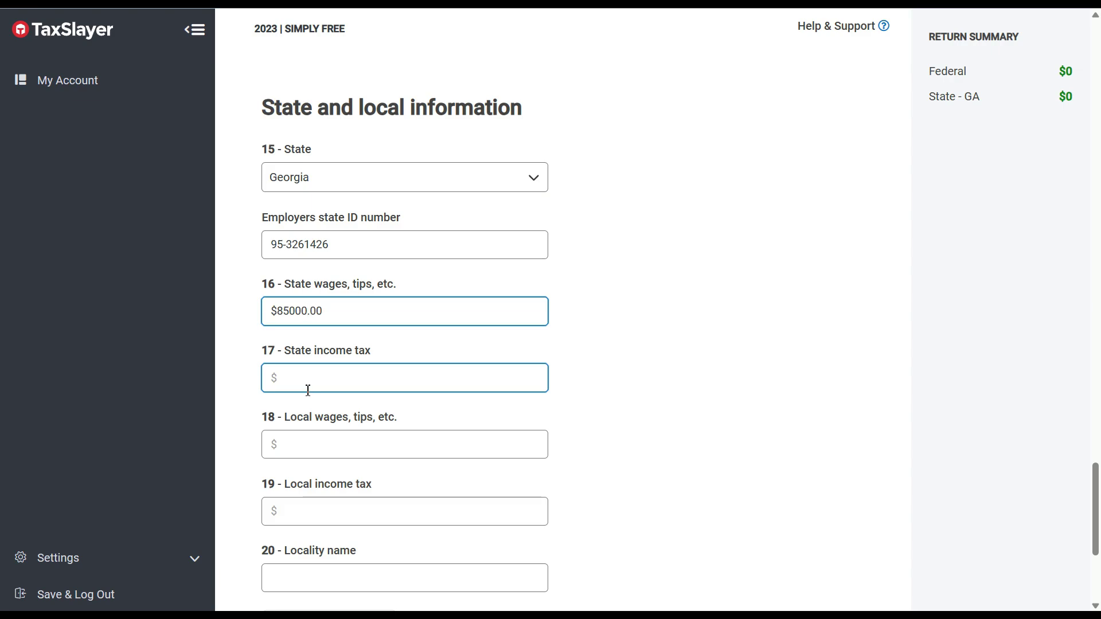
left_click(325, 384)
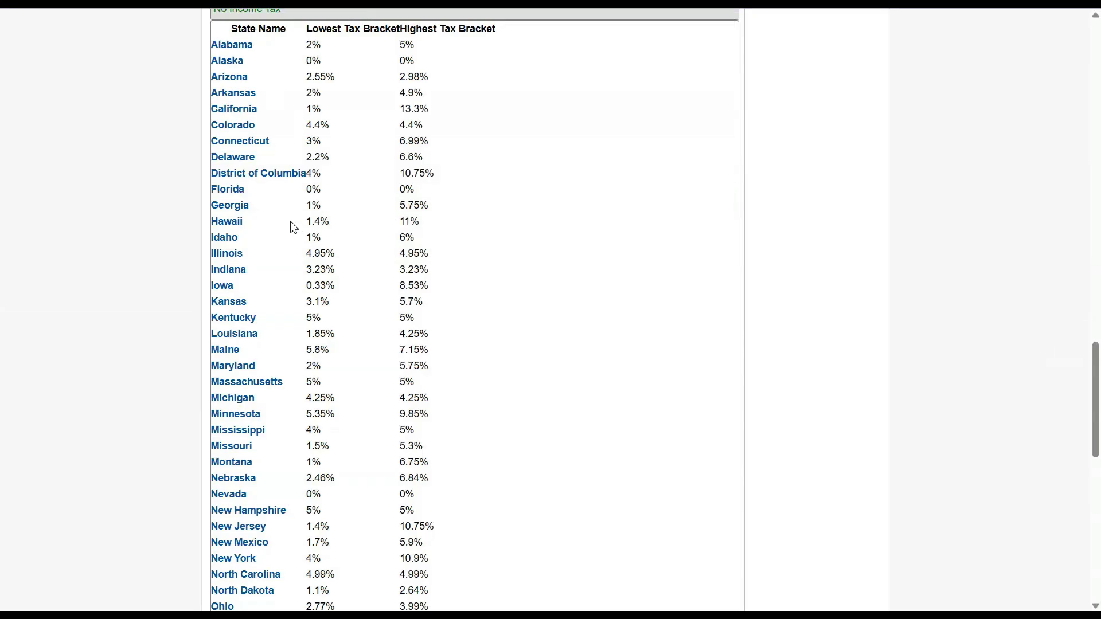
Check Georgia's 1% to 5.75% bracket range in the Tax-Rates.org table.
left_click_drag(307, 208, 313, 208)
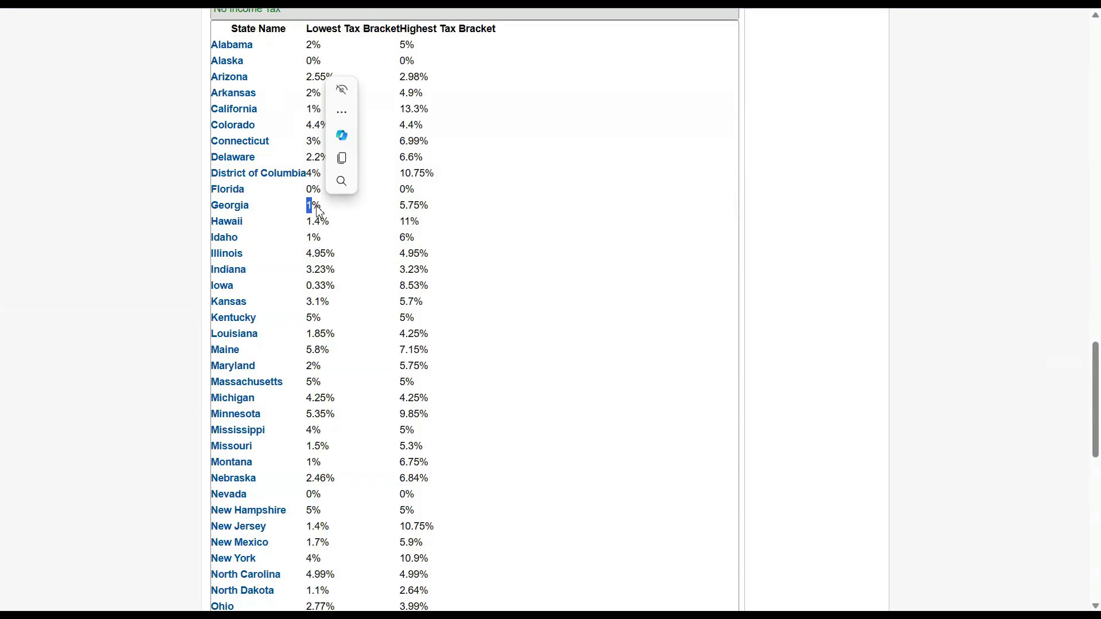
left_click_drag(401, 206, 441, 215)
left_click(590, 239)
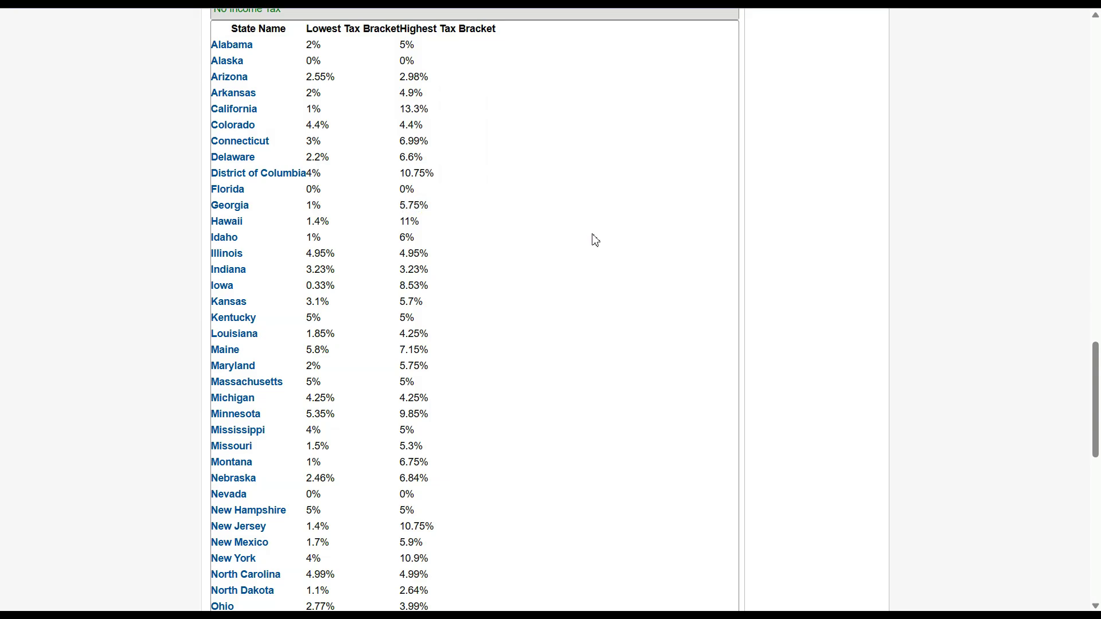
key("alt+Tab")
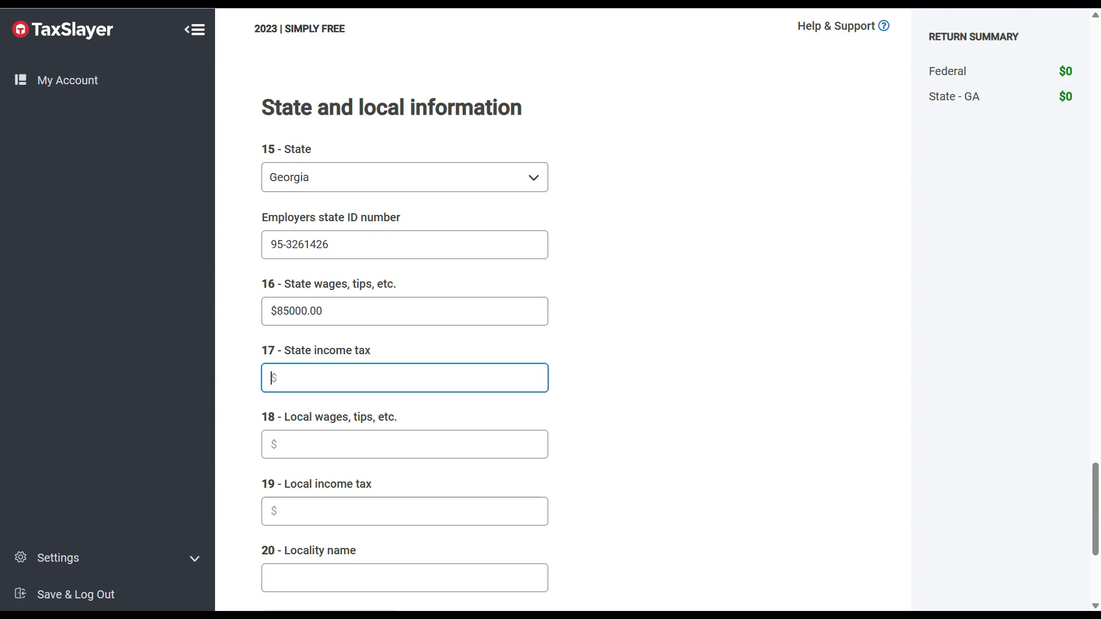
Enter 85000 and 5.75 in Bing's percentage calculator and compute 4887.5.
key("ctrl+Tab")
double_click(391, 252)
type("85000")
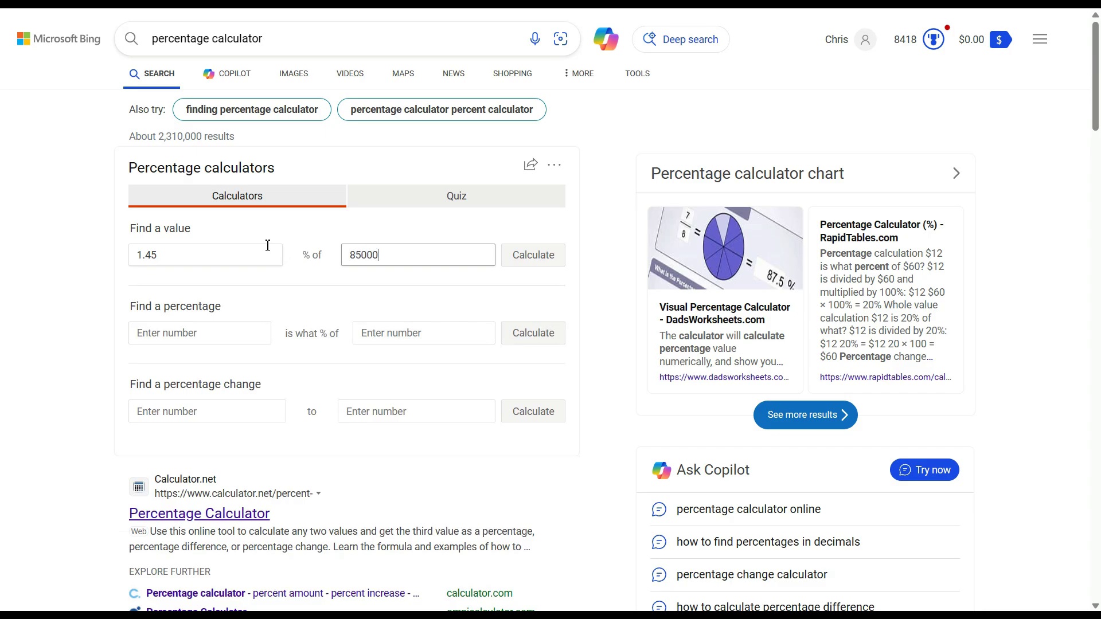
double_click(233, 255)
type("5000")
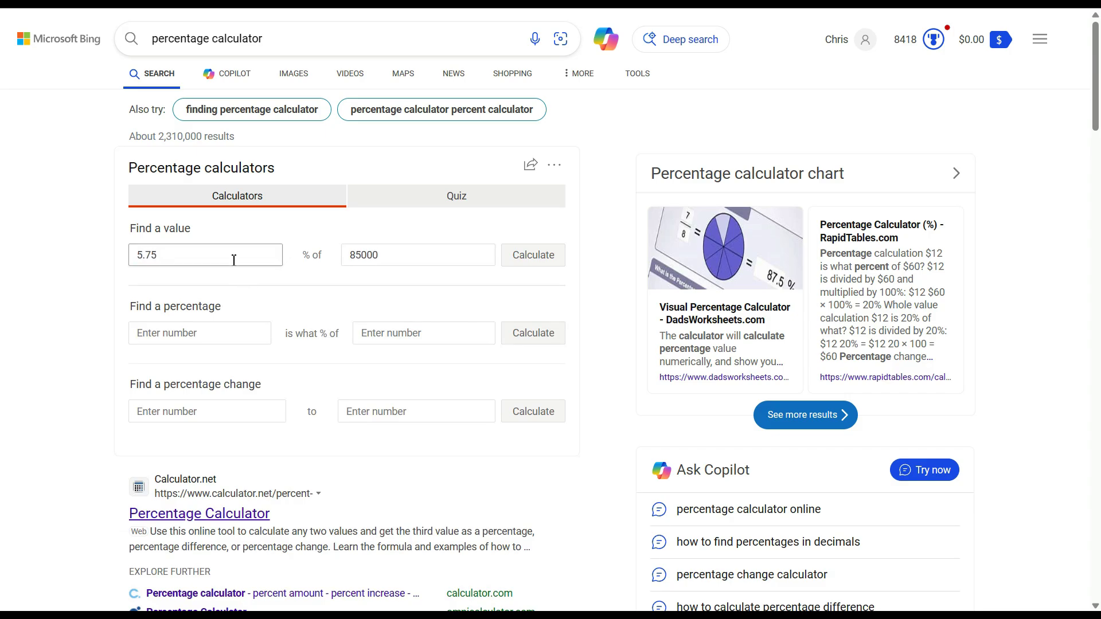
left_click(513, 262)
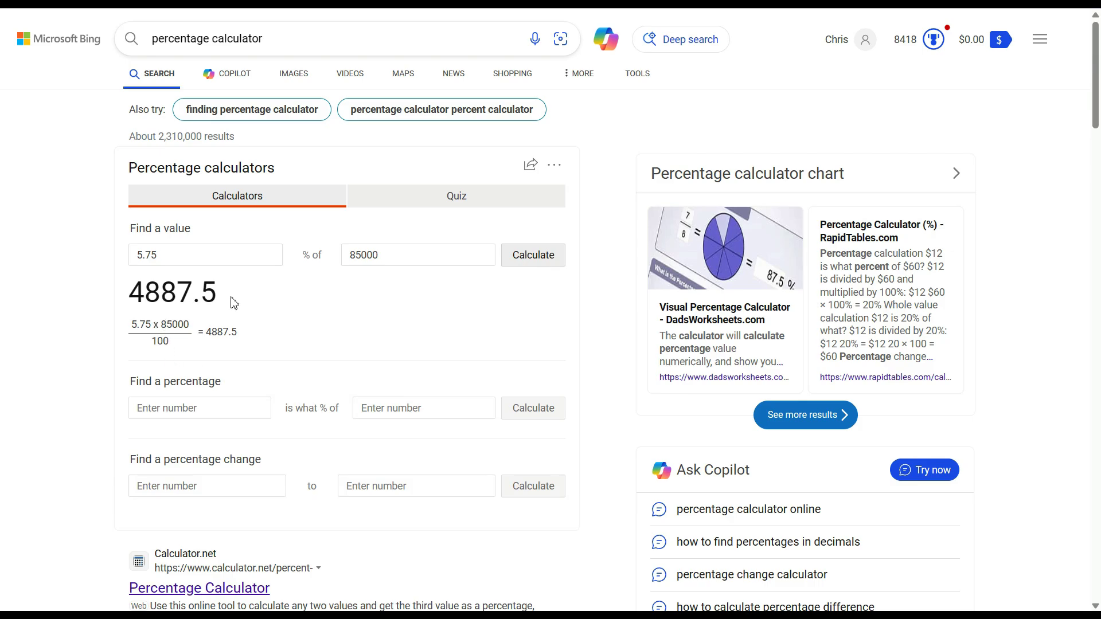
Enter $4887 as box 17 Georgia state income tax and save the Home Depot W-2.
key("alt+Tab")
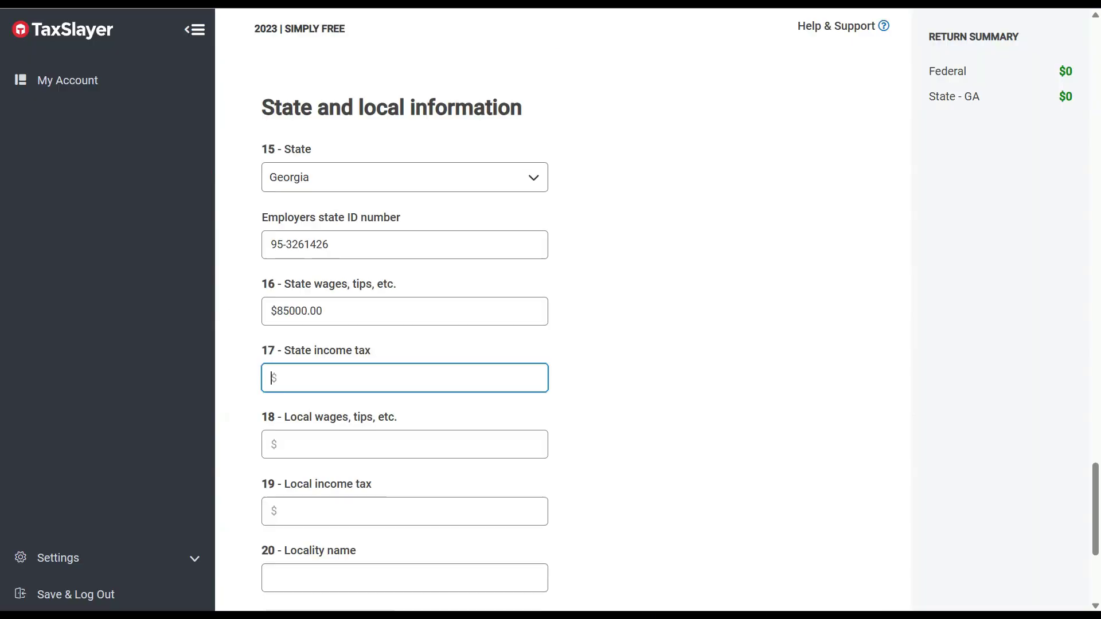
type("4887")
scroll(1098, 488, "down", 2)
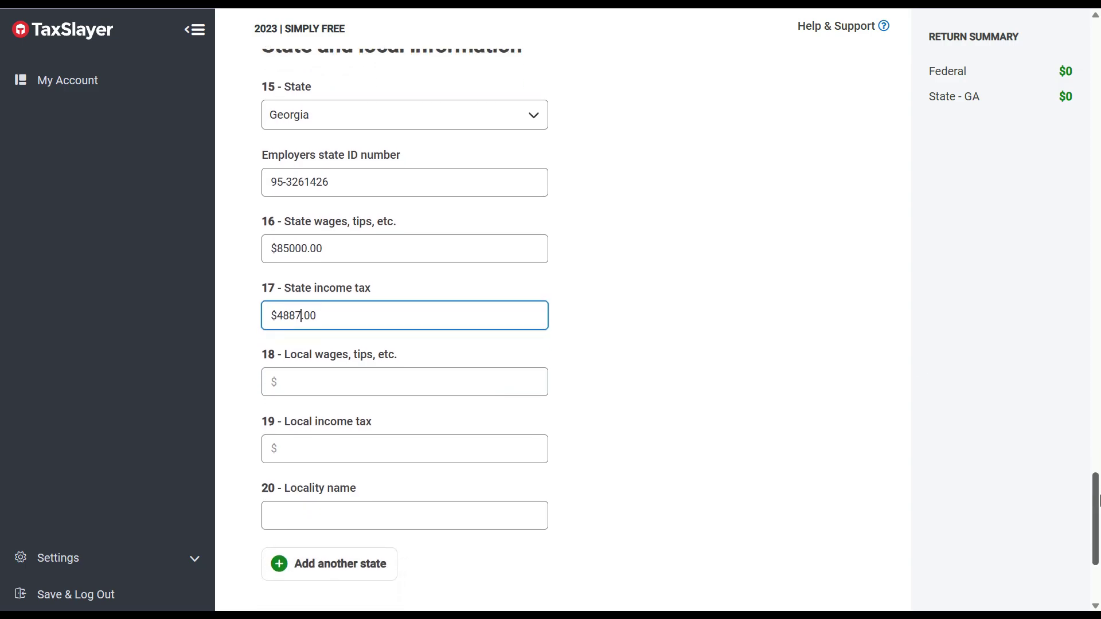
scroll(1093, 20, "up", 15)
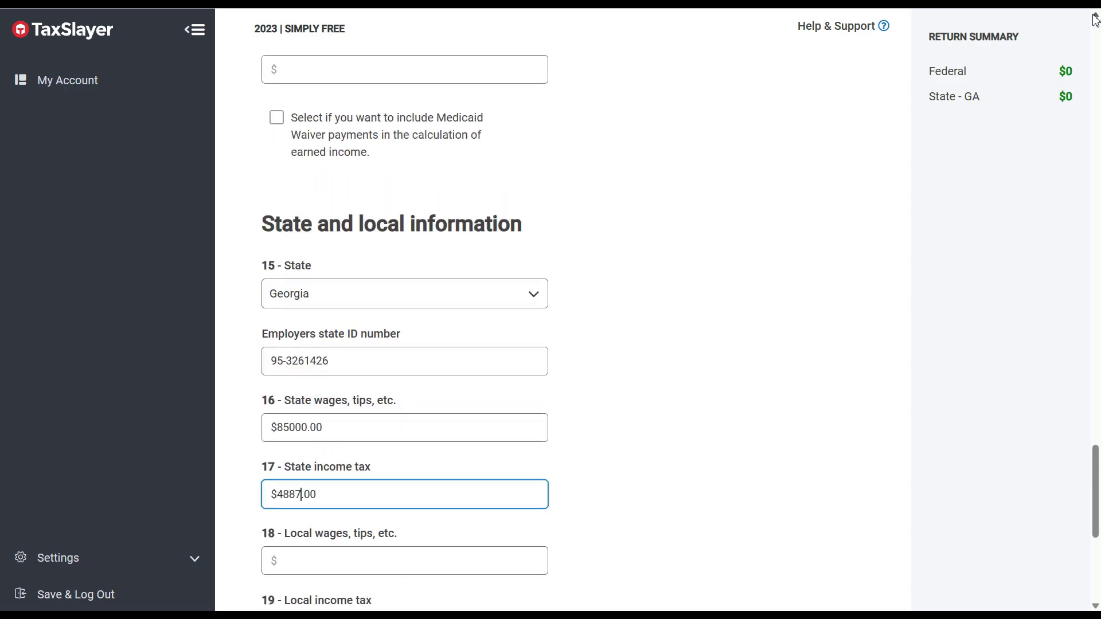
left_click_drag(1095, 266, 1095, 552)
left_click(849, 521)
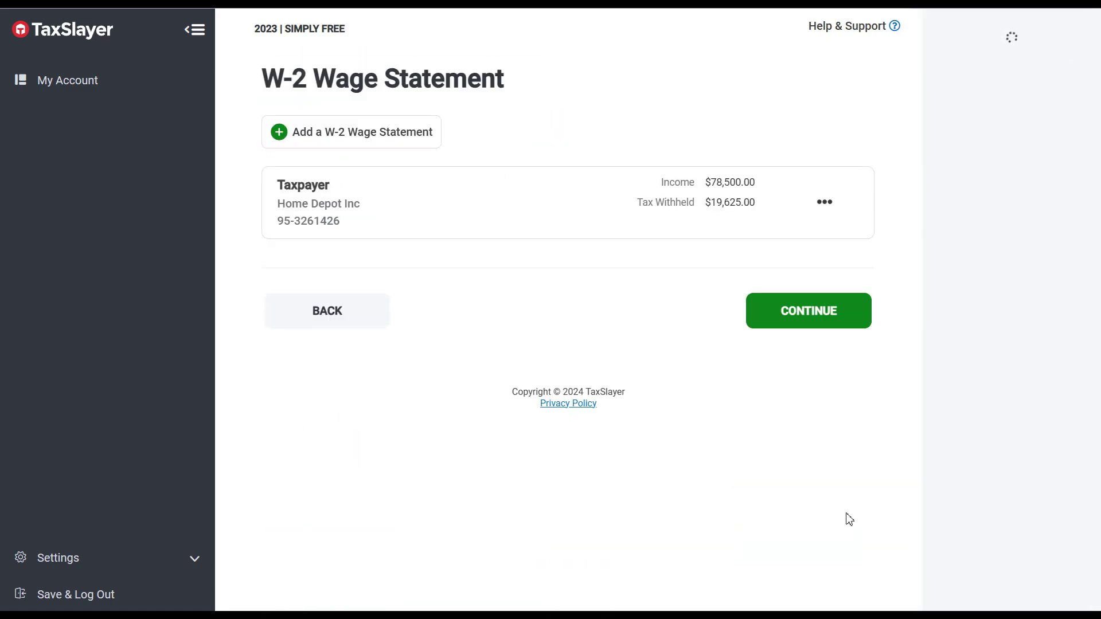
left_click(794, 314)
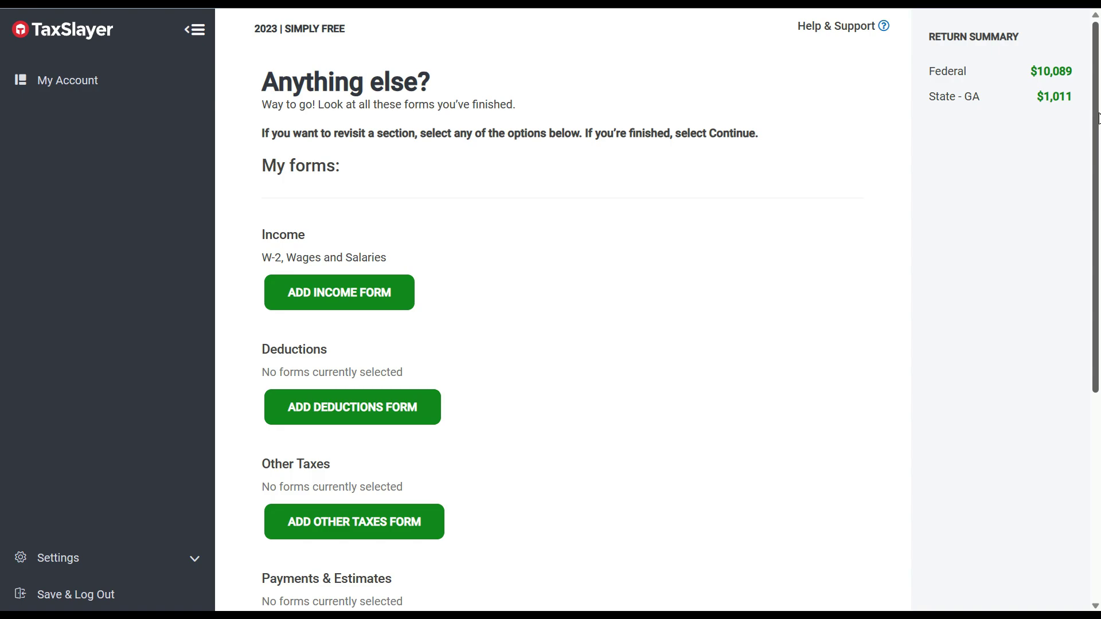
mouse_move(1097, 118)
left_mouse_down()
mouse_move(1098, 291)
mouse_move(1098, 103)
left_mouse_up()
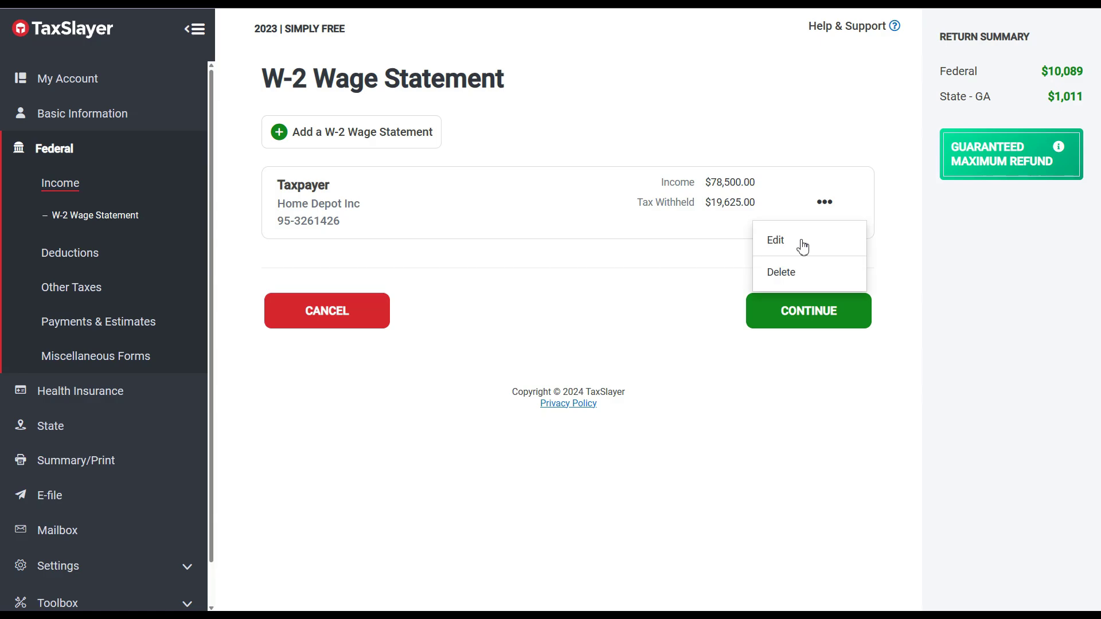
Reopen the Home Depot W-2 and check box 1 wages $78500.00 and box 2 withholding.
left_click(801, 246)
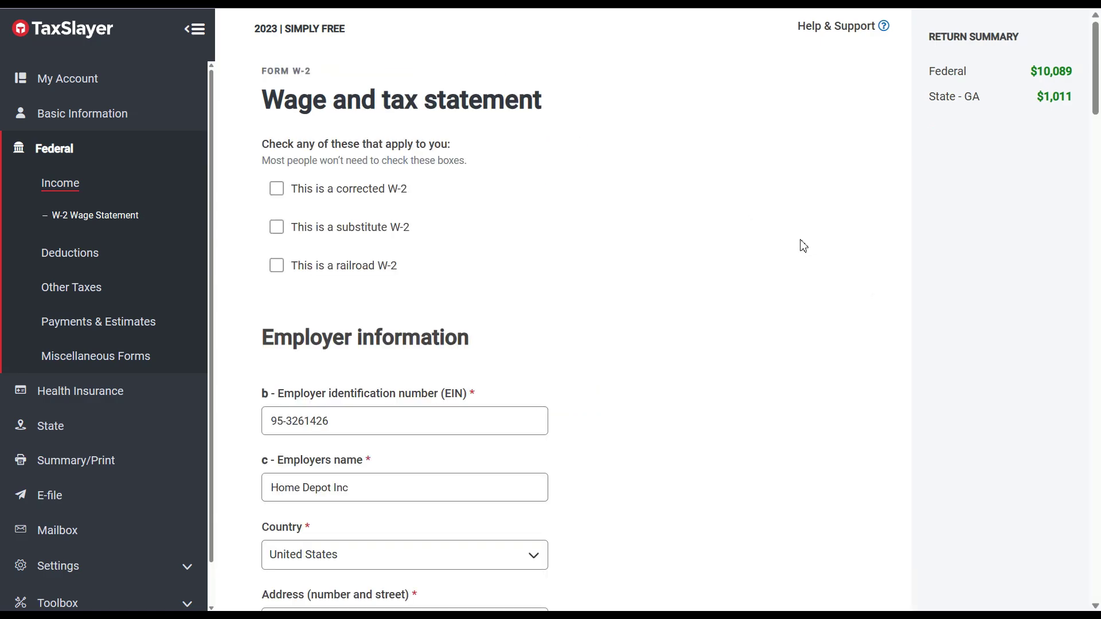
left_click_drag(1096, 103, 1096, 306)
left_click(347, 247)
double_click(330, 183)
left_click(297, 181)
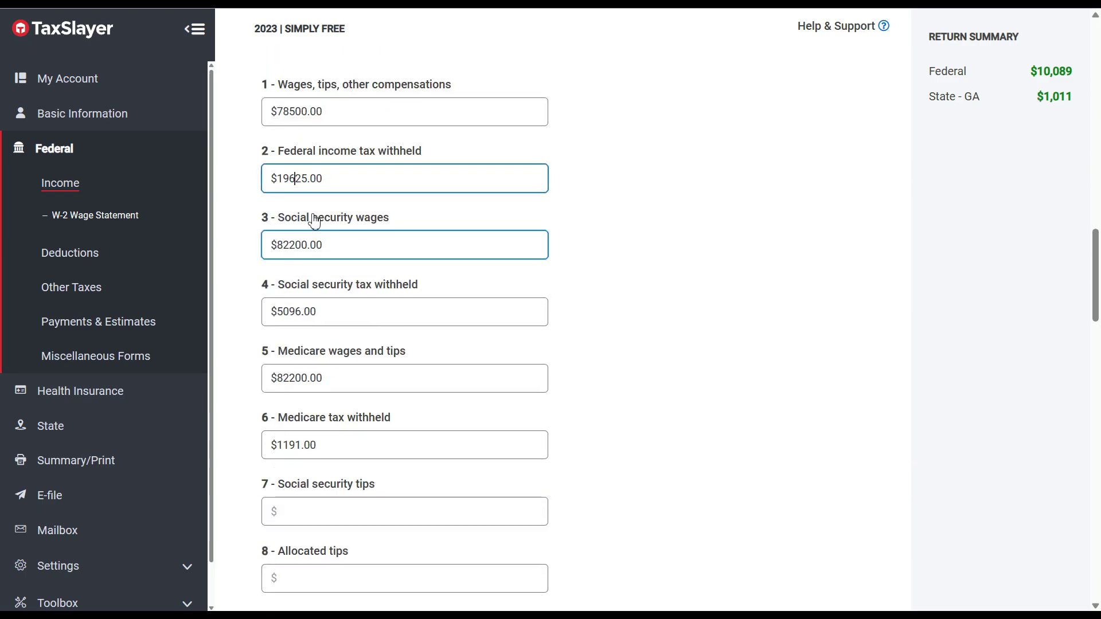
double_click(299, 115)
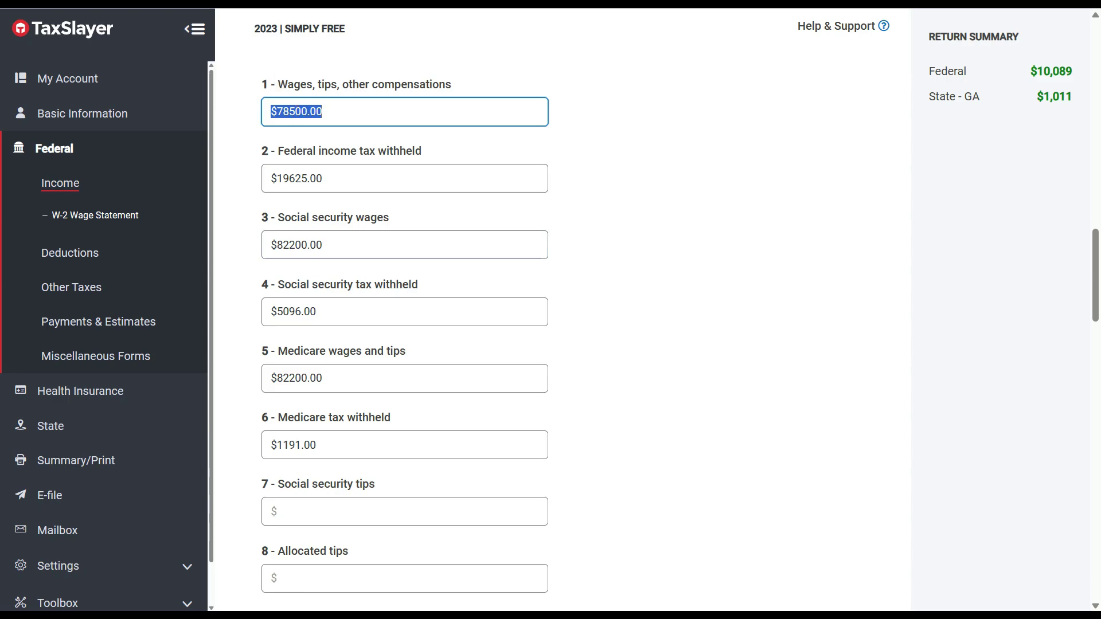
left_click(298, 4)
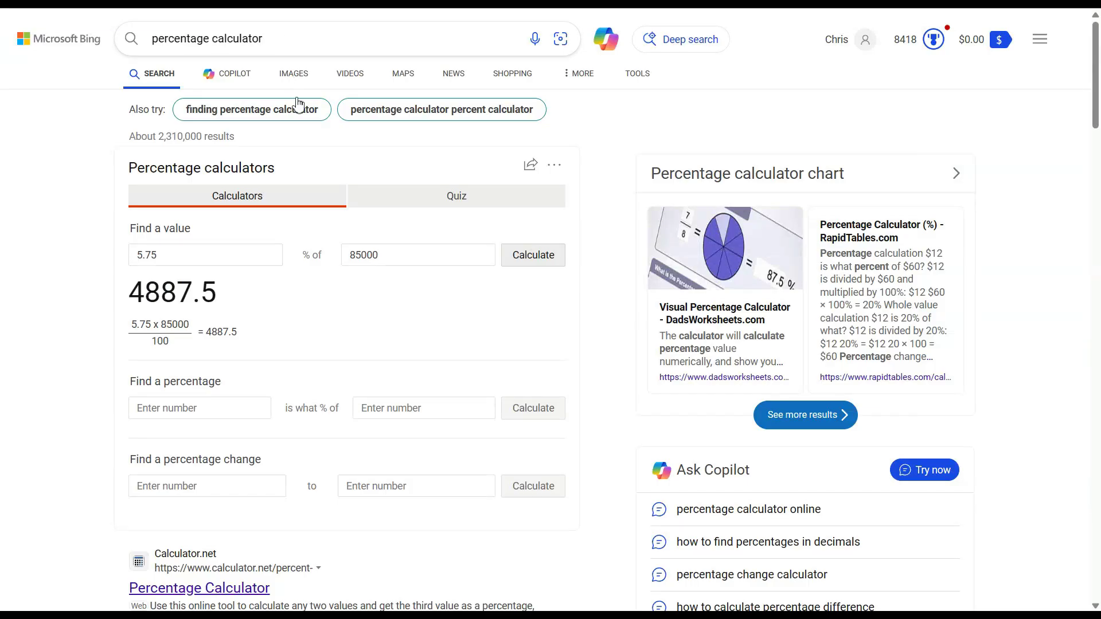
Change Bing's calculator to 33% of 78500 and compute 25905.
double_click(365, 255)
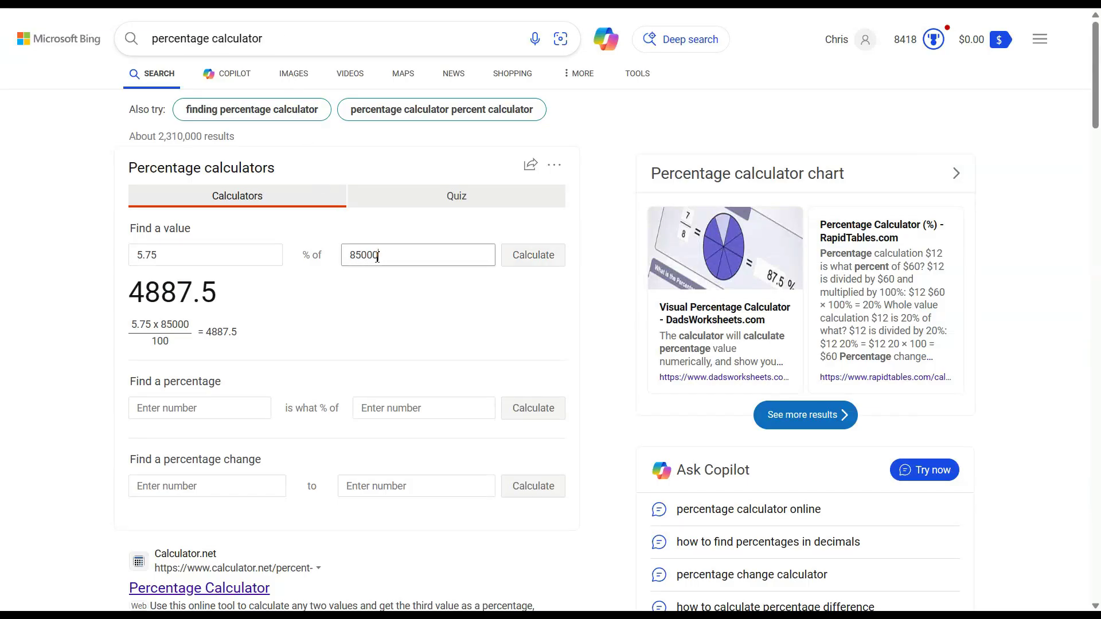
type("78")
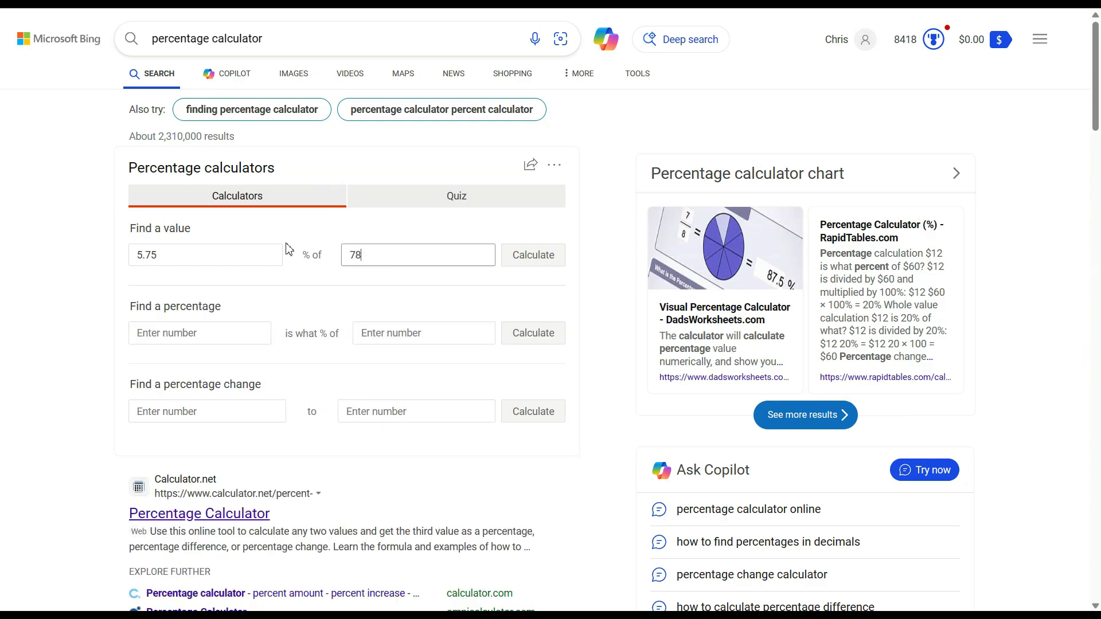
type("500")
left_click(161, 258)
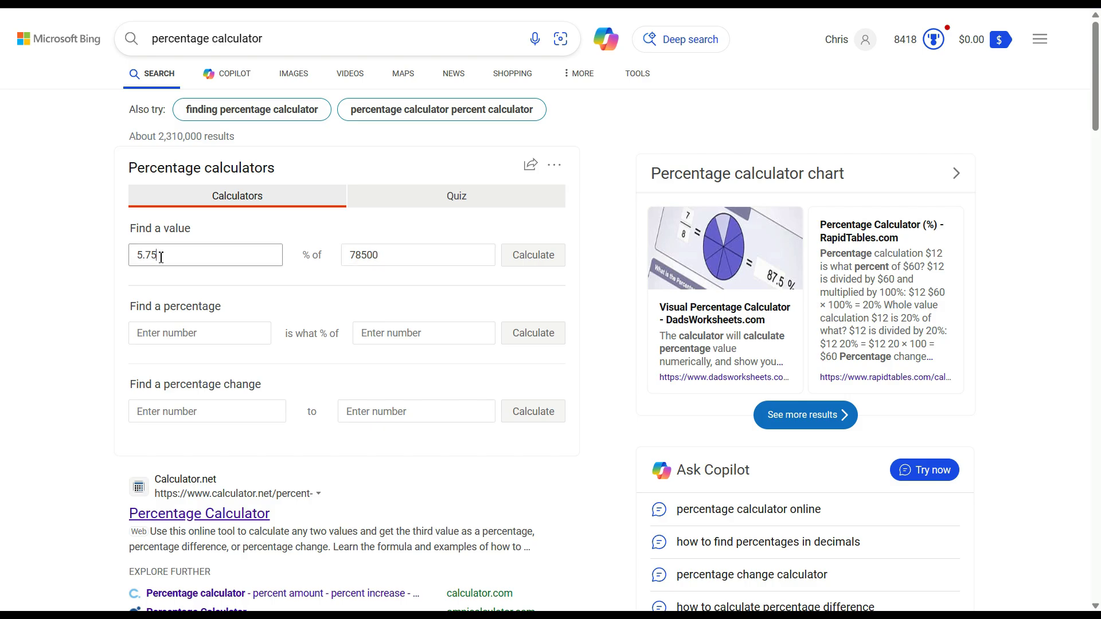
key("BackSpace")
key("BackSpace")
key("BackSpace")
type("2")
type("500")
key("BackSpace")
key("BackSpace")
key("BackSpace")
key("BackSpace")
type("33")
left_click(553, 259)
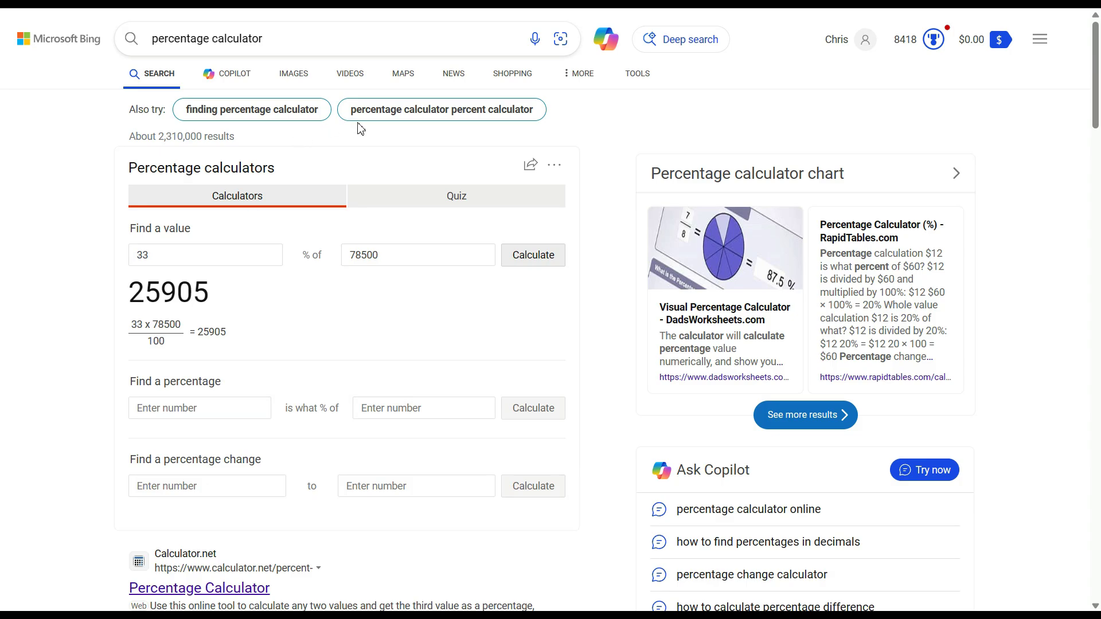
left_click(230, 3)
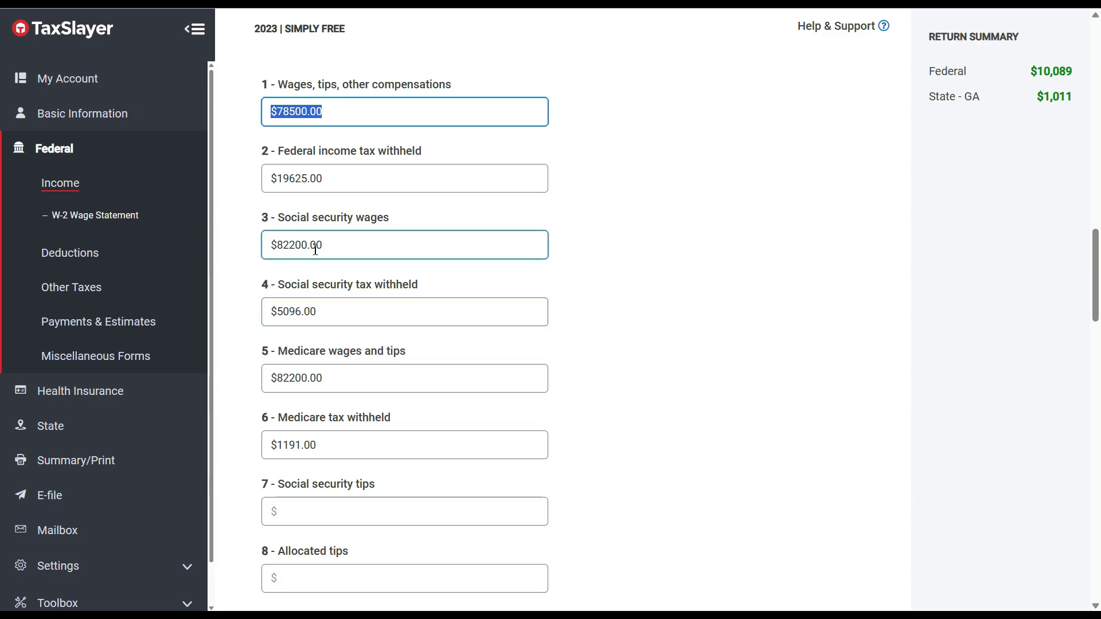
Change box 2 federal withholding to $25905.00 and save, raising the federal refund to $16,369.
left_click(306, 179)
type("25905")
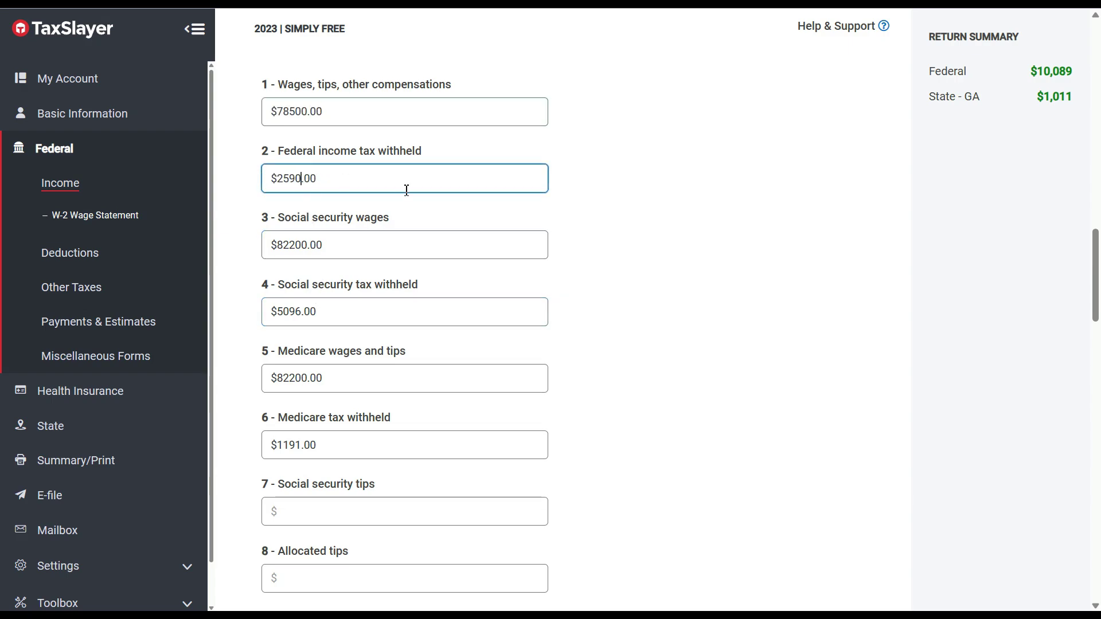
key("BackSpace")
type("0")
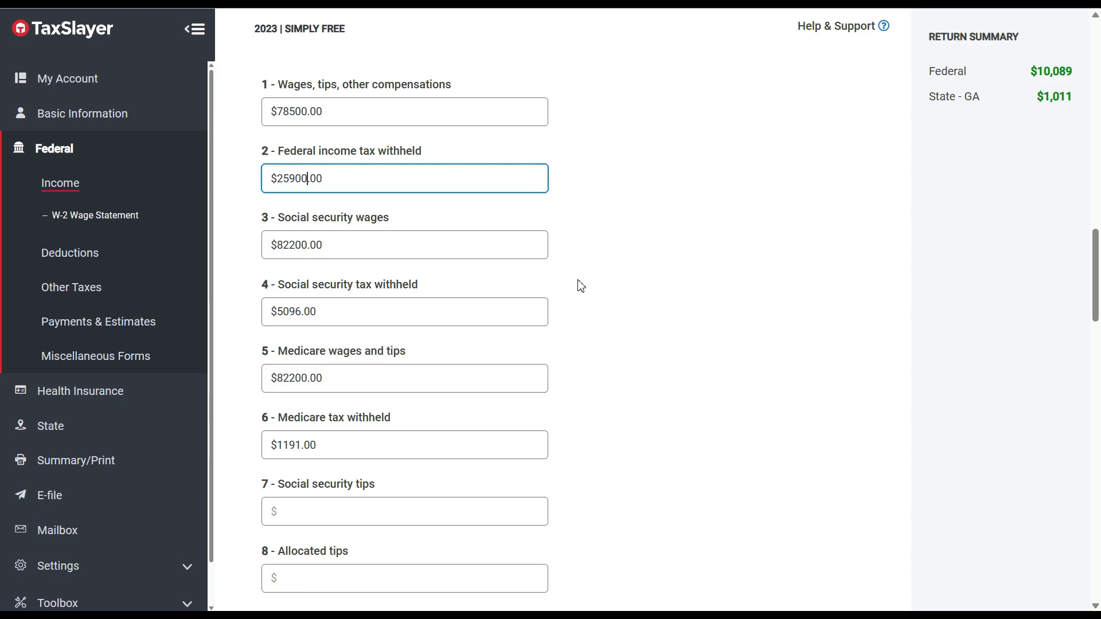
left_click_drag(1095, 261, 1098, 535)
left_click(799, 491)
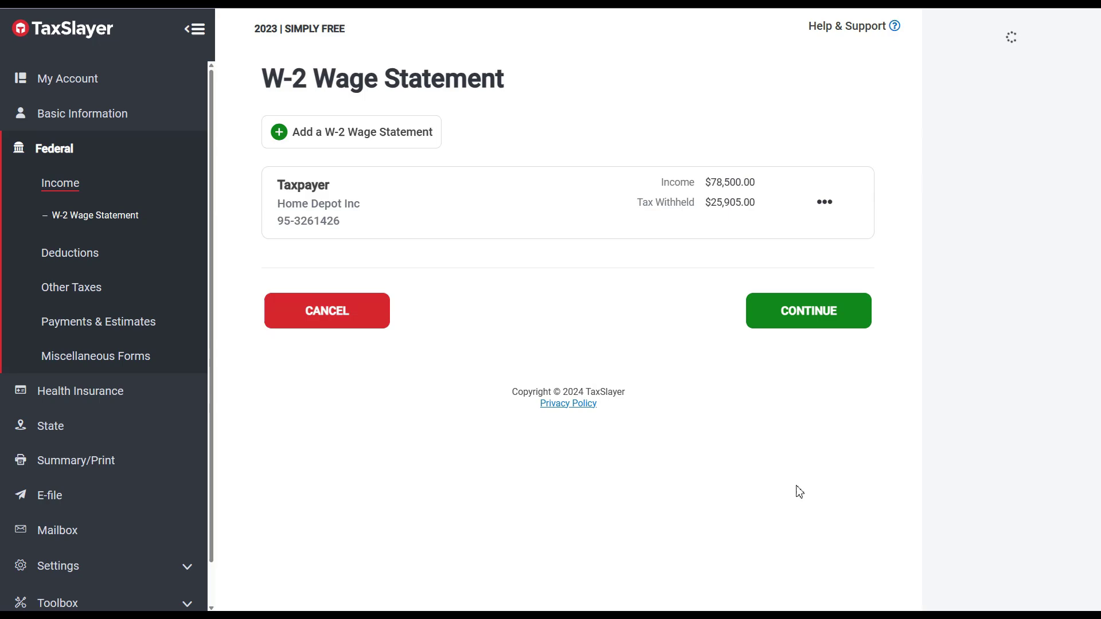
left_click(826, 312)
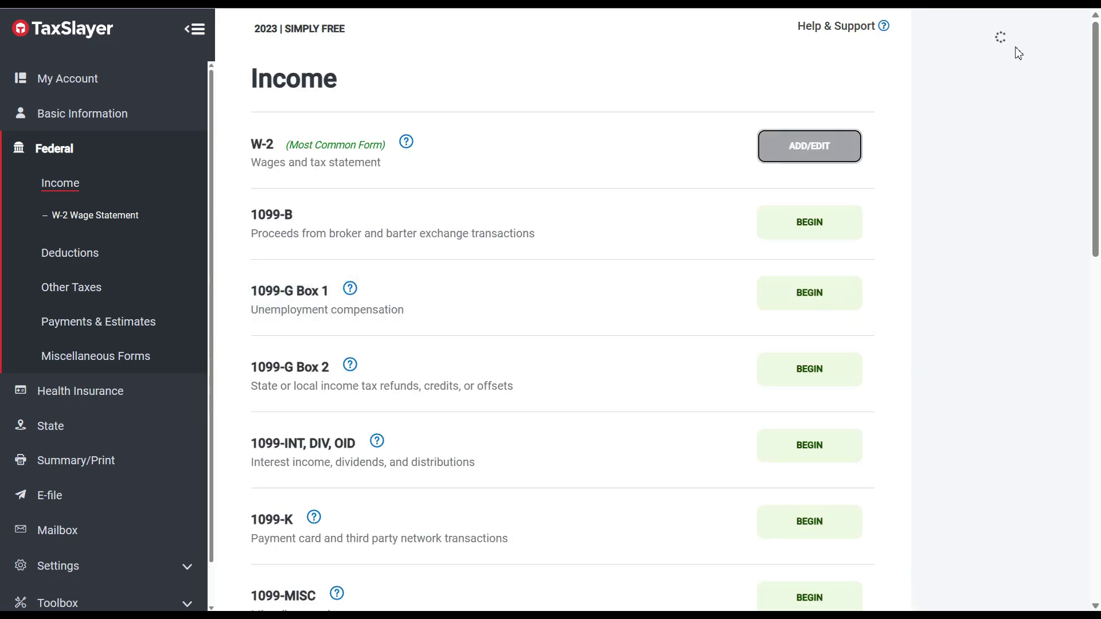
scroll(1018, 53, "down", 15)
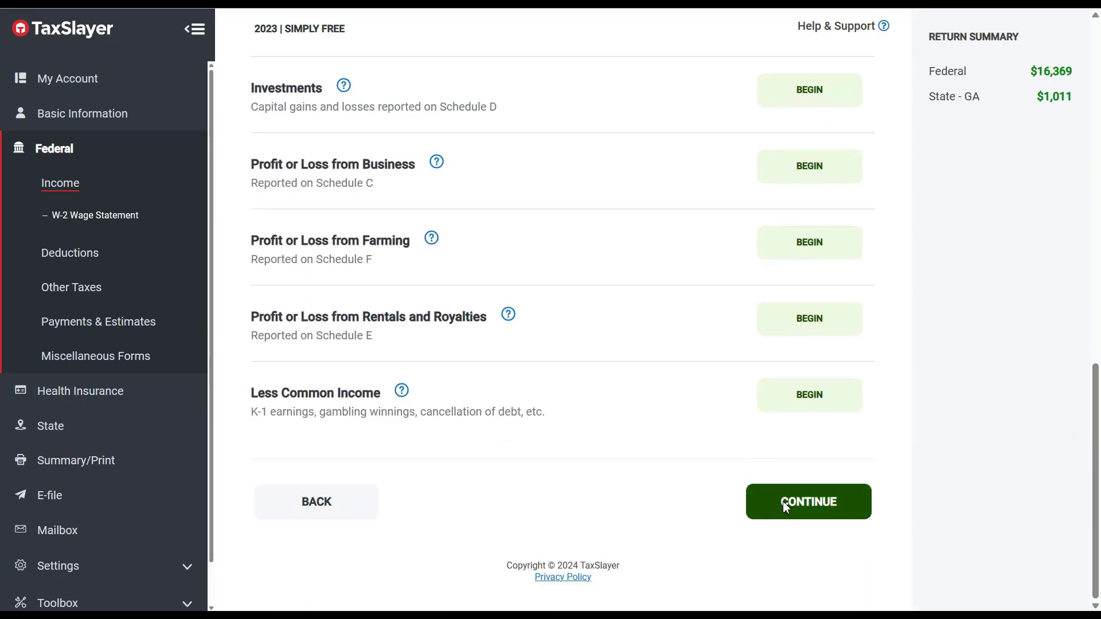
left_click(784, 506)
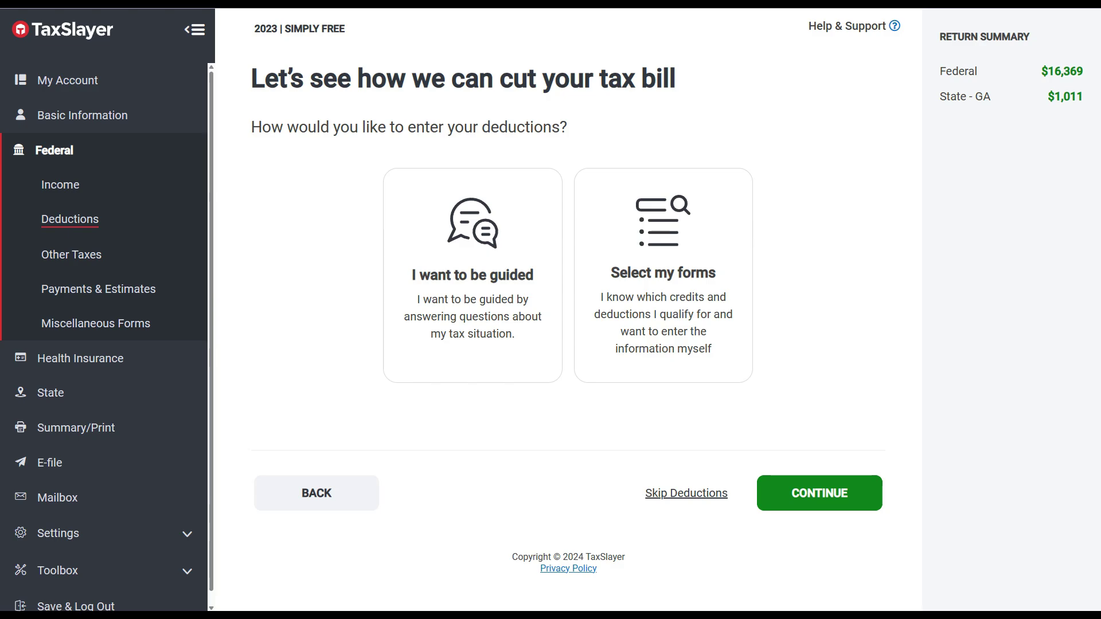
Reopen the Home Depot W-2 from the wage statement list and select the box 2 amount.
left_click(23, 3)
left_click(827, 207)
left_click(798, 247)
left_click_drag(1095, 63, 1097, 277)
left_click(332, 275)
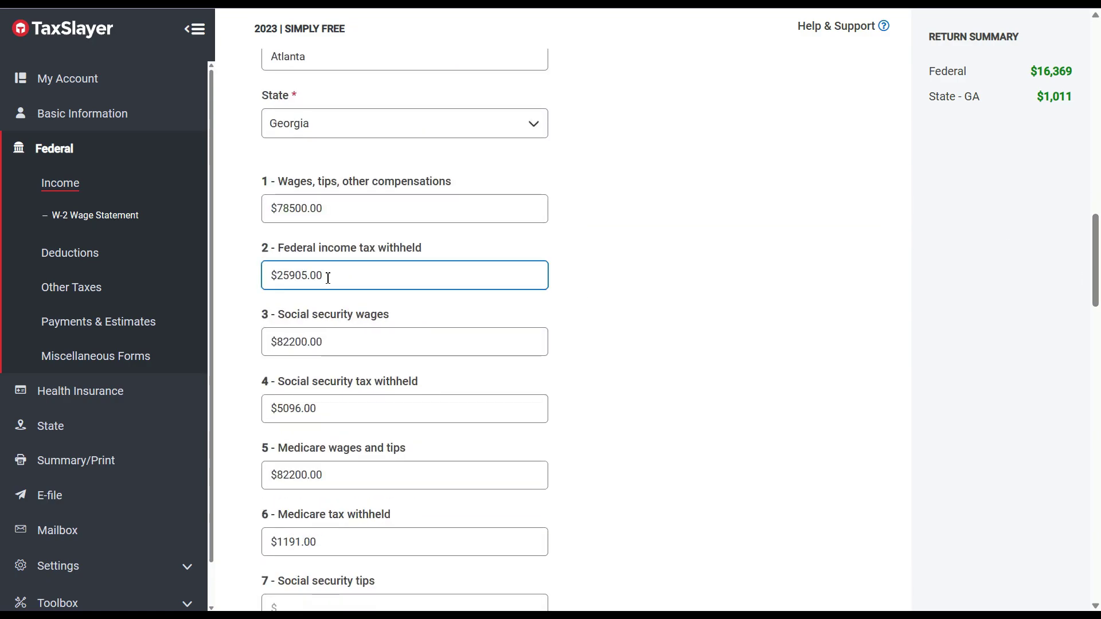
key("alt+Tab")
Change the Bing calculator to 35% of 78,500, giving 27,475.
left_click(183, 254)
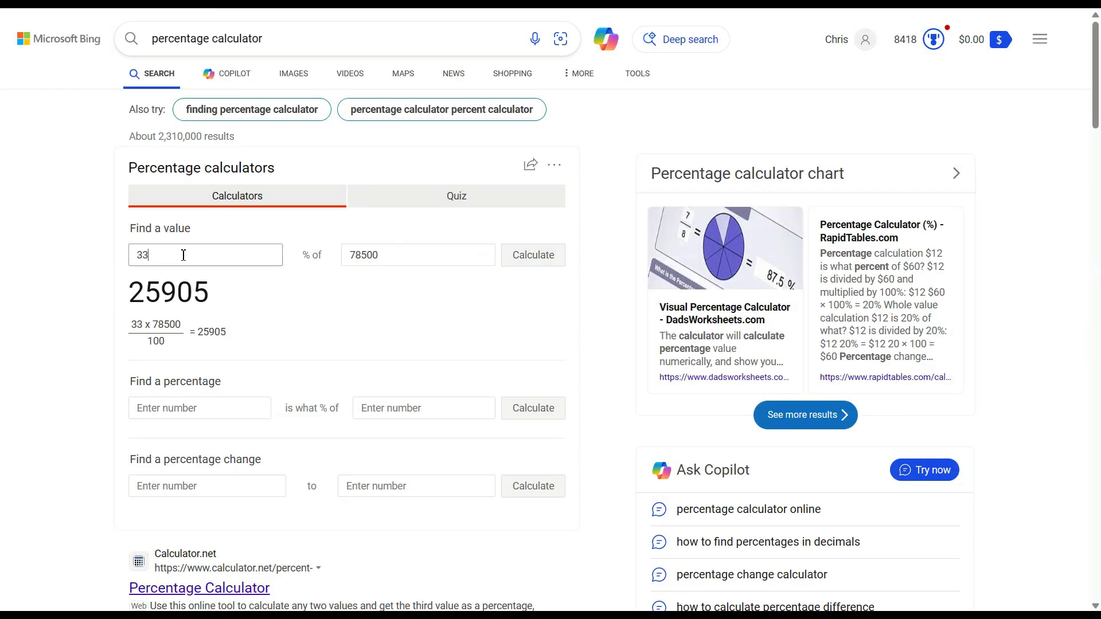
key("BackSpace")
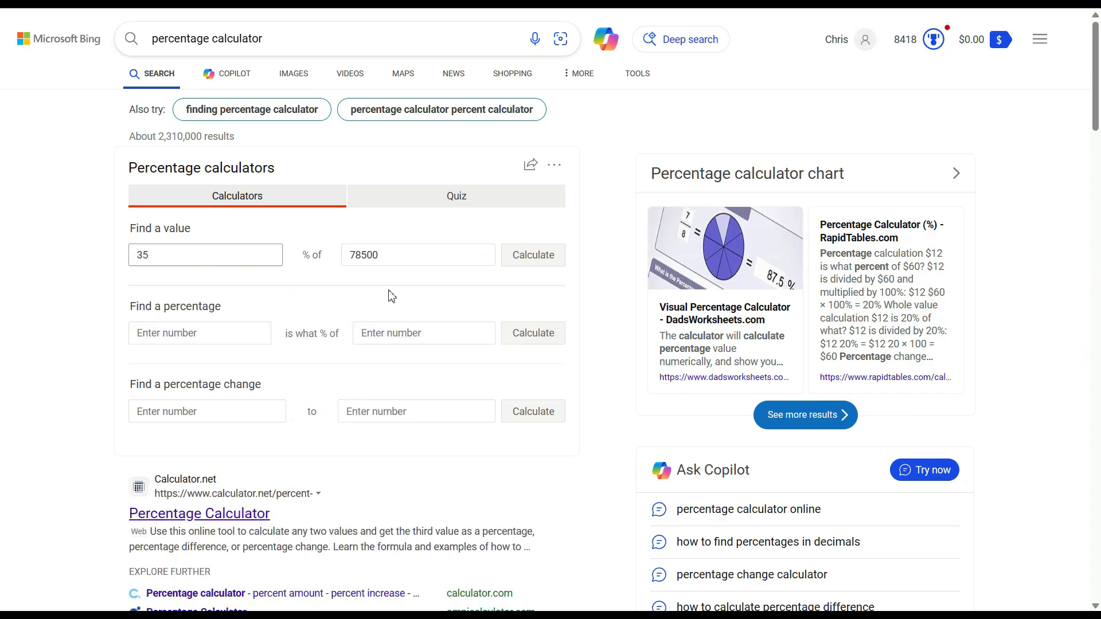
left_click(518, 263)
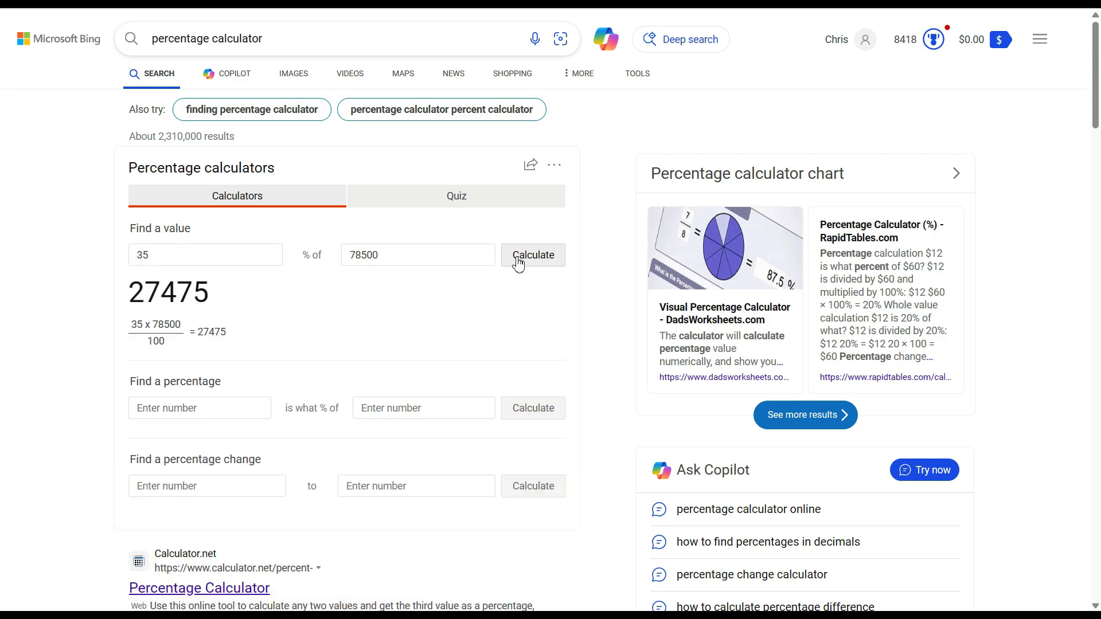
Enter 27,475 as the Home Depot W-2's federal income tax withheld in Box 2.
key("alt+Tab")
left_click(277, 272)
type("27475")
scroll(1098, 262, "down", 3)
scroll(1098, 262, "down", 15)
Save the W-2 with $27,475 withheld and continue past the W-2 summary and Income page.
left_click(838, 508)
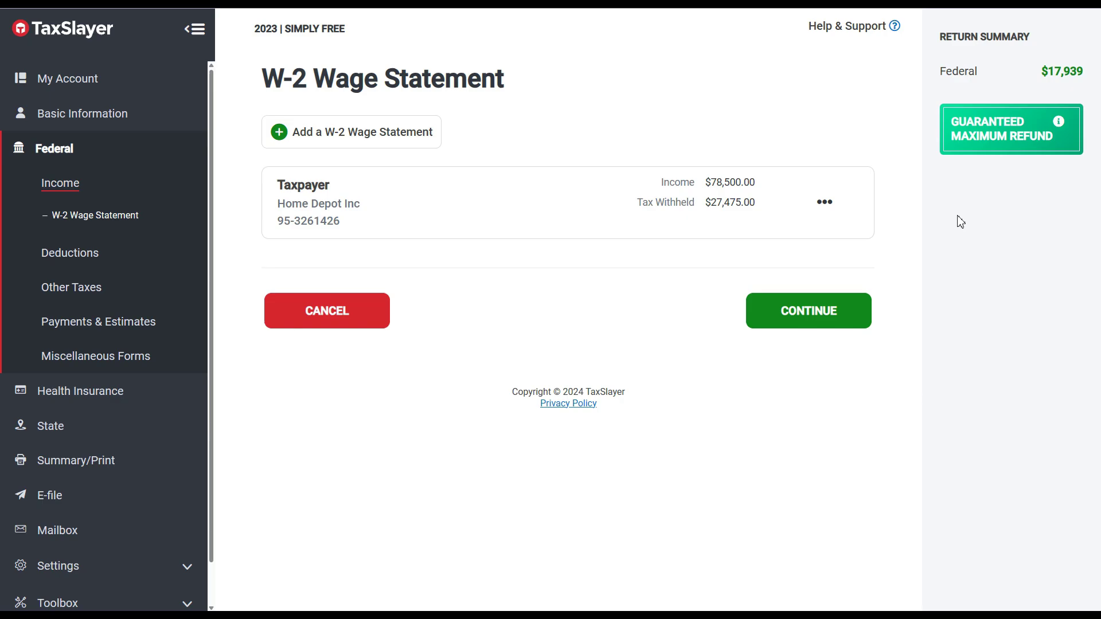
left_click(854, 311)
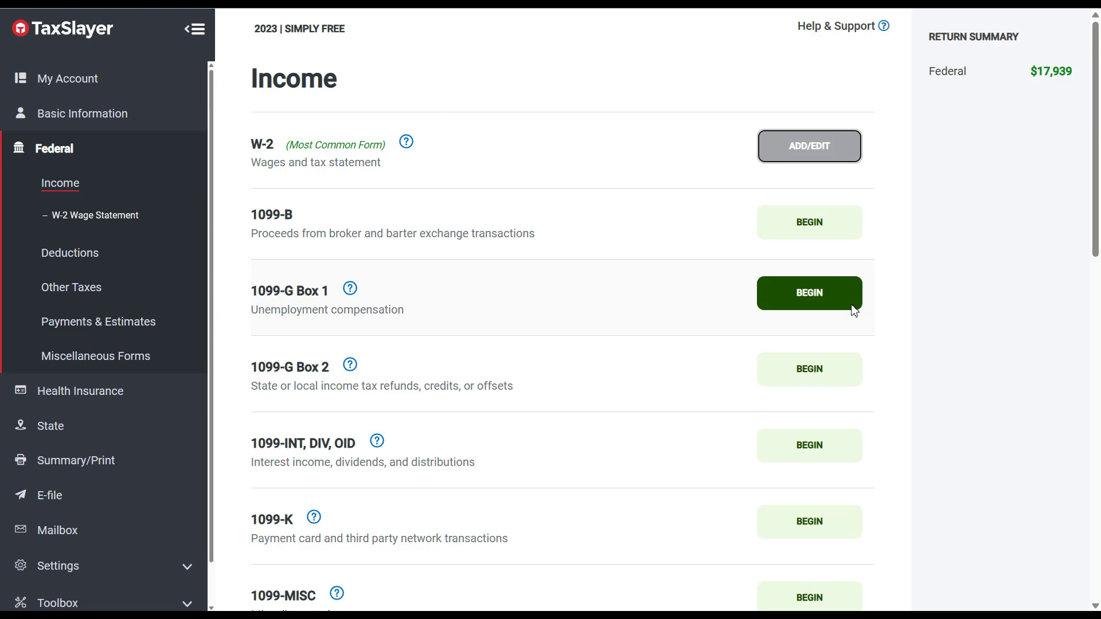
left_click_drag(1099, 137, 1099, 497)
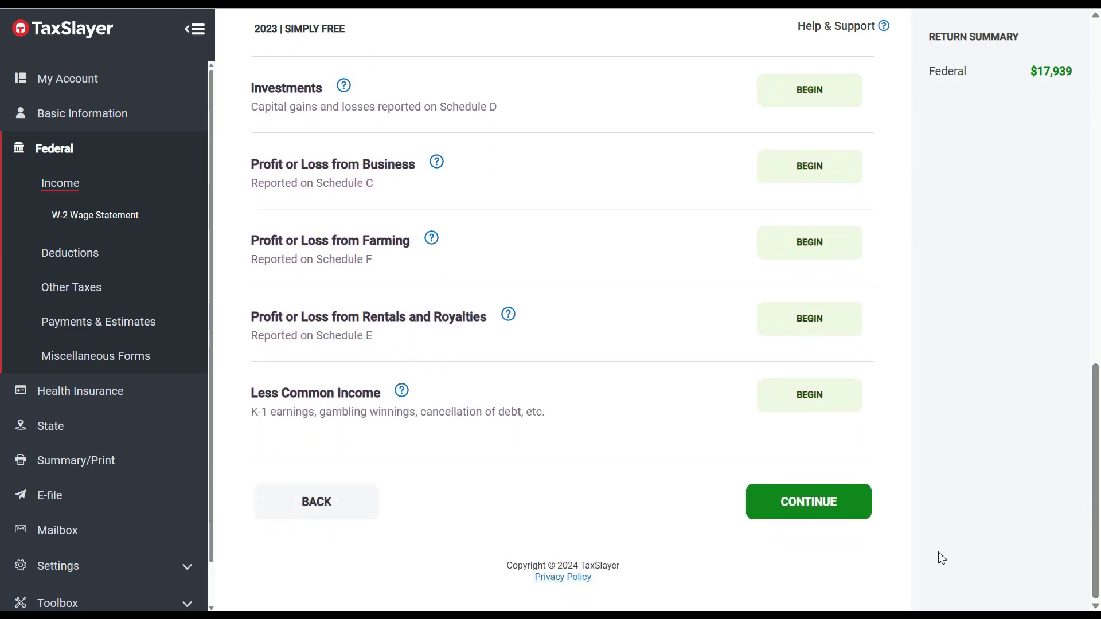
left_click(810, 509)
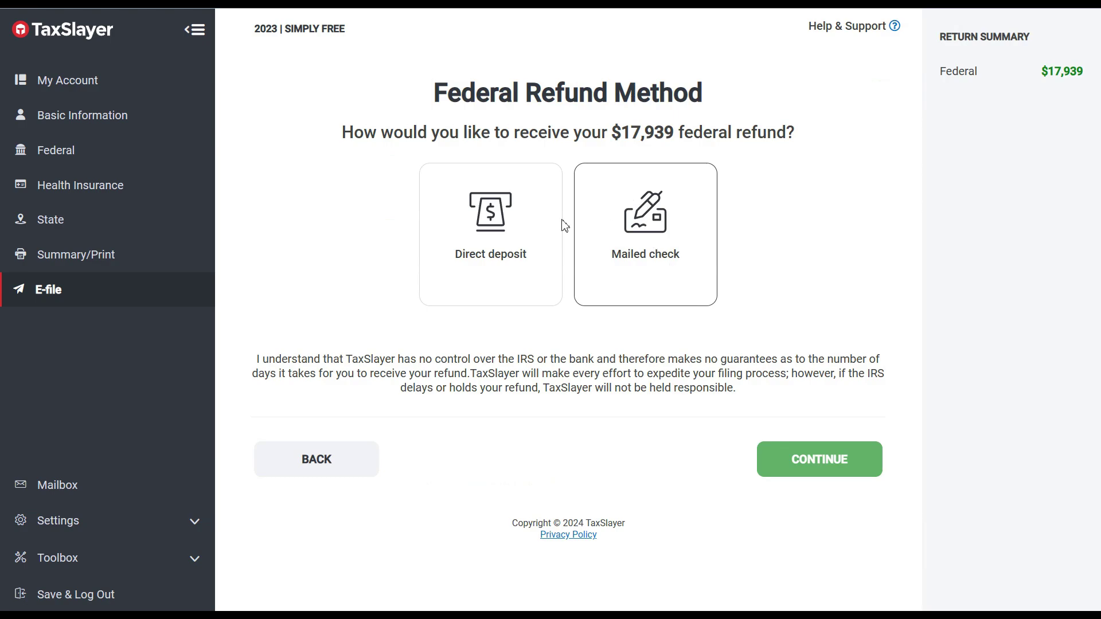
Choose direct deposit as the federal refund method.
left_click(516, 243)
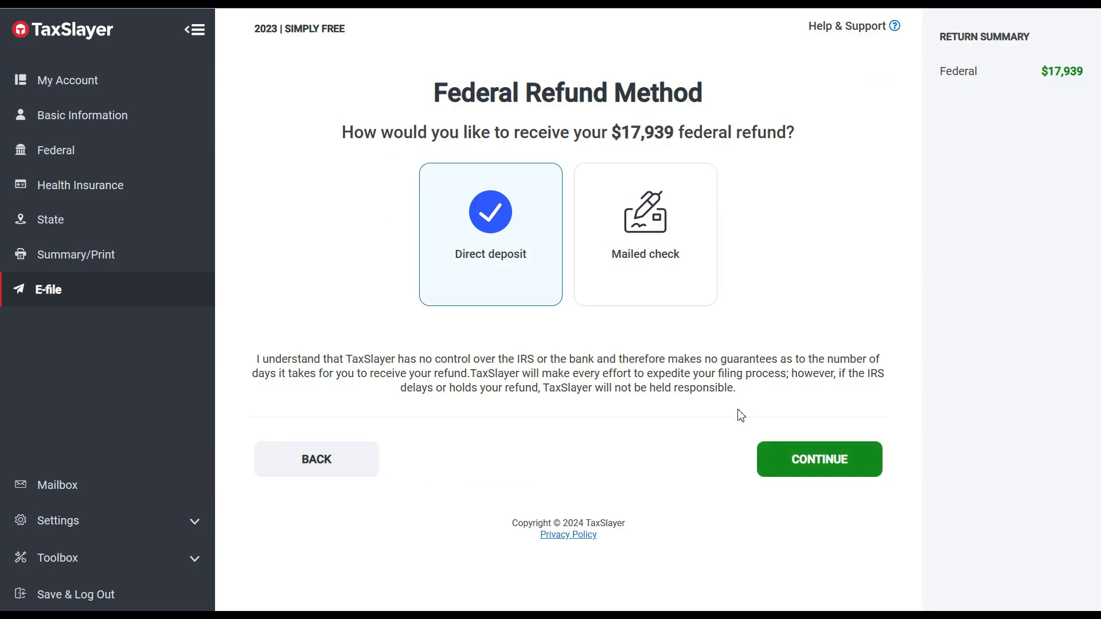
left_click(799, 461)
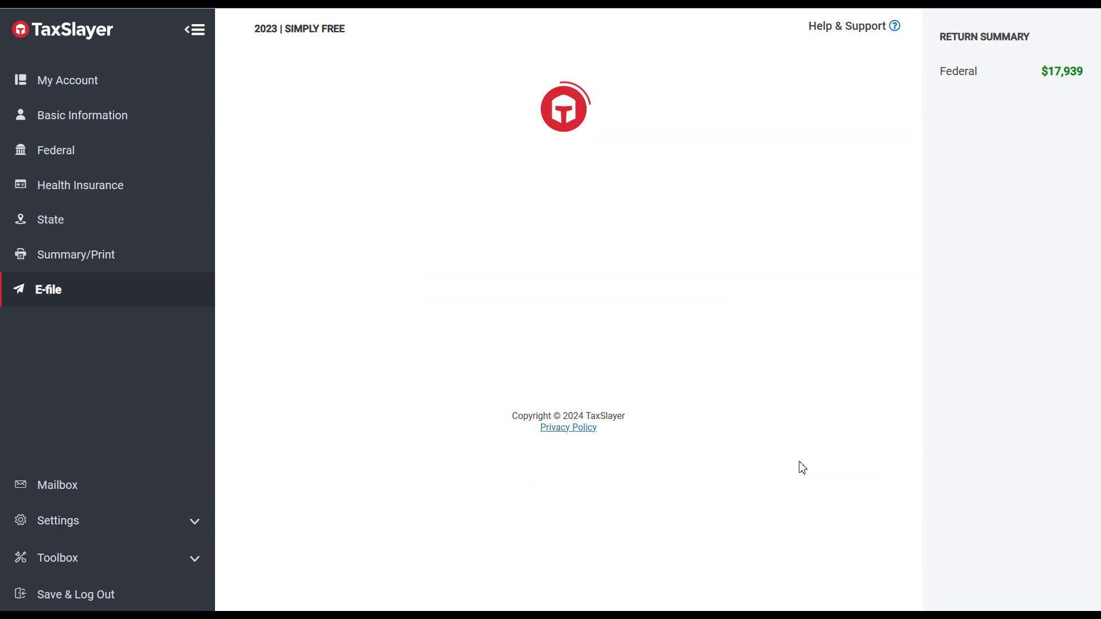
scroll(906, 343, "down", 5)
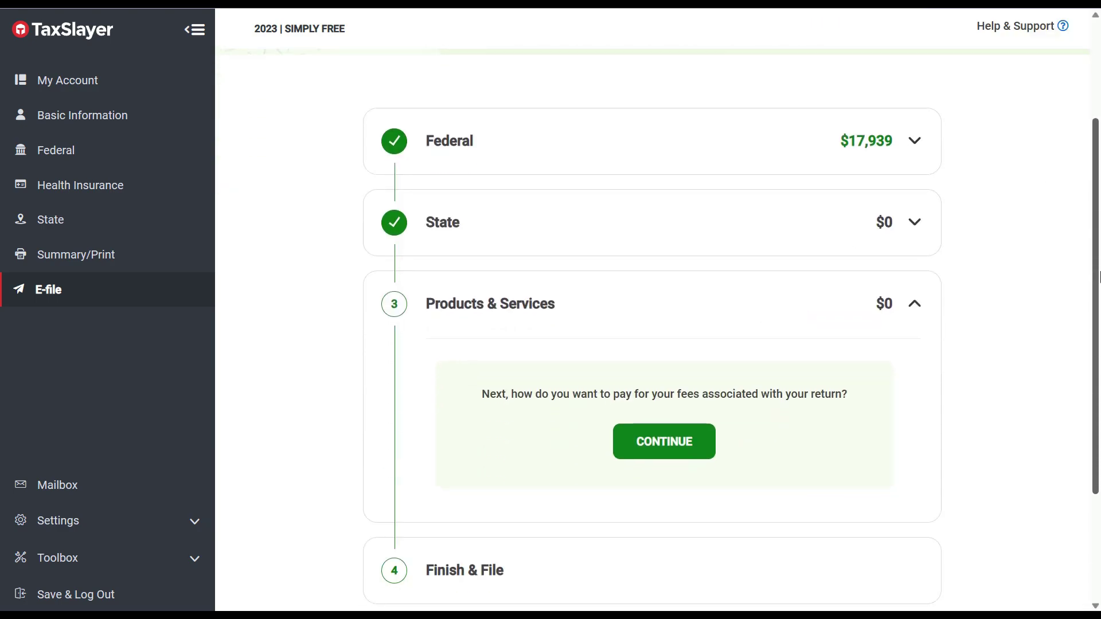
left_click(690, 281)
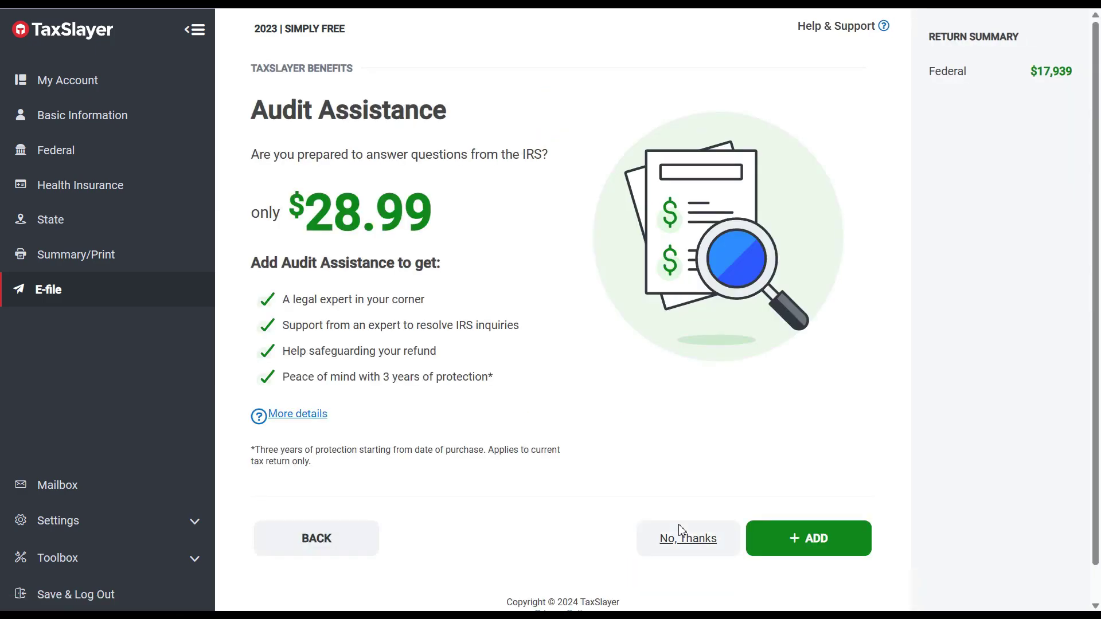
Decline the Audit Assistance, Legal Lightning Estate and Legal Lightning Will add-on offers.
left_click(687, 542)
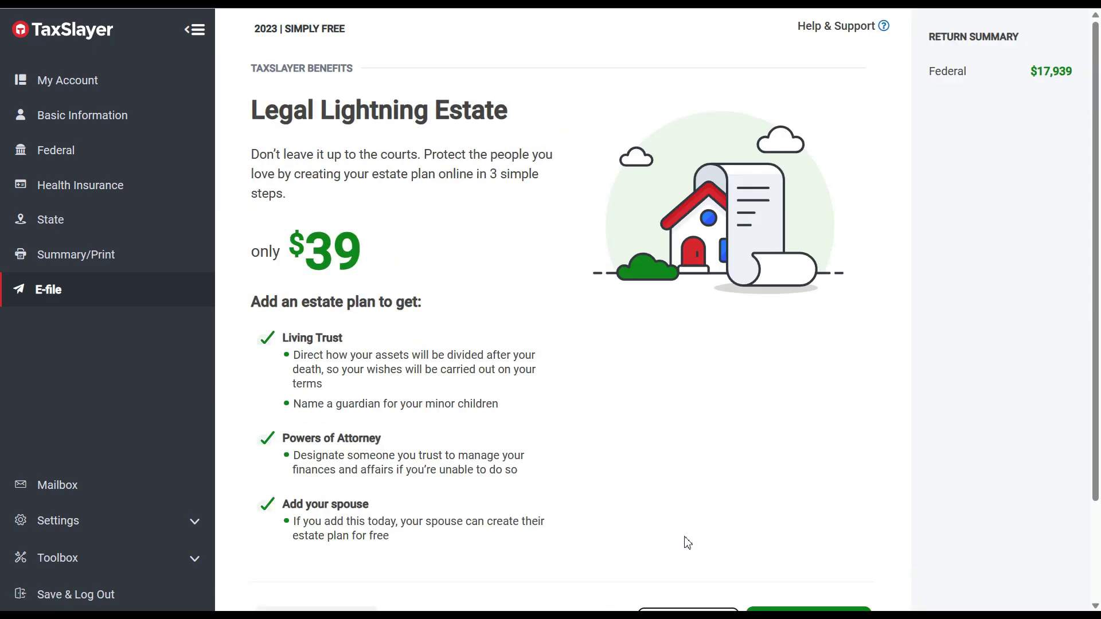
scroll(1098, 308, "down", 3)
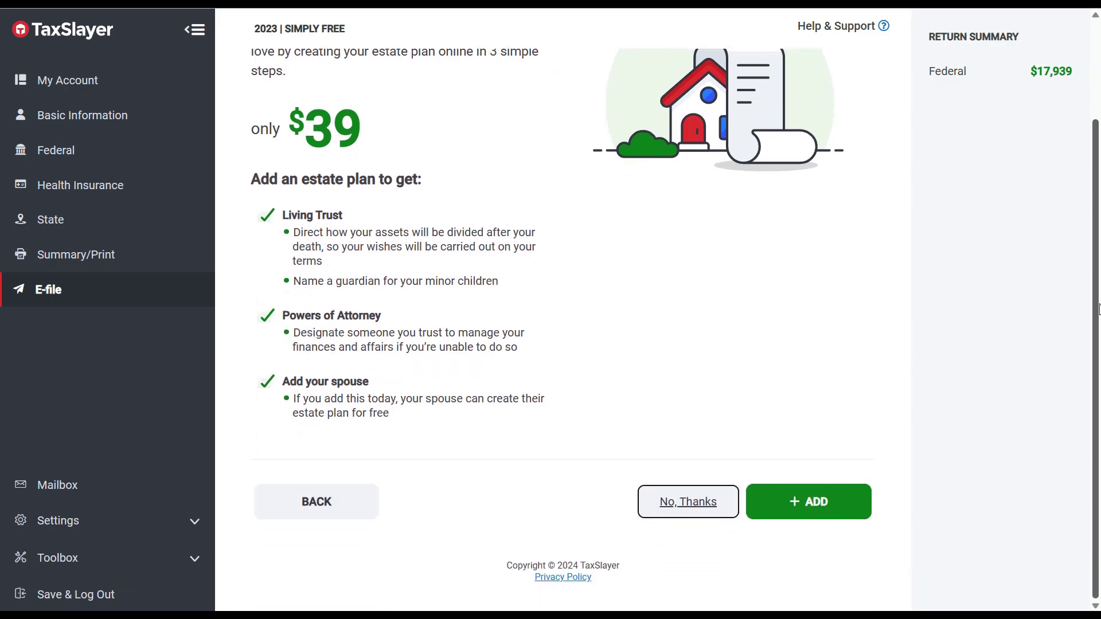
left_click(688, 507)
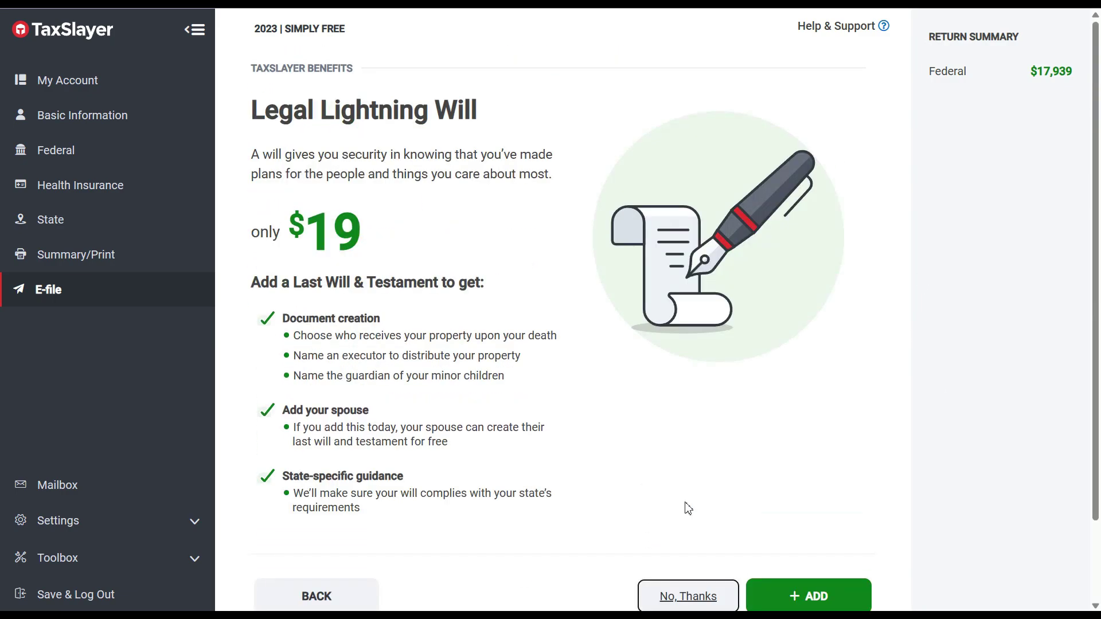
left_click(685, 596)
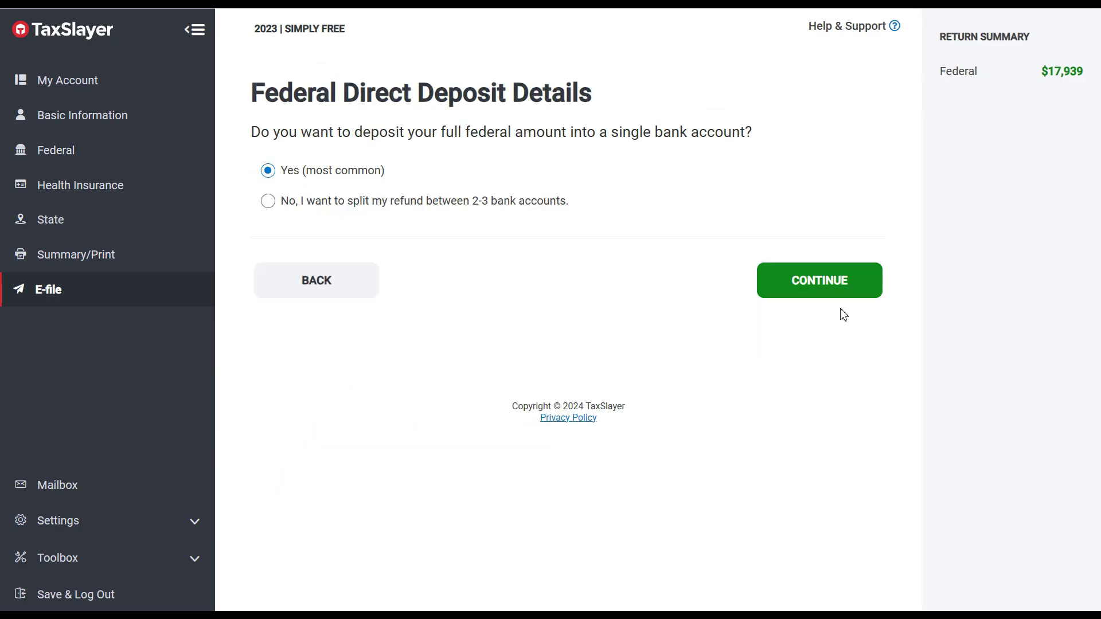
Deposit the whole refund into a single account and set its type to Checking.
left_click(268, 201)
left_click(790, 280)
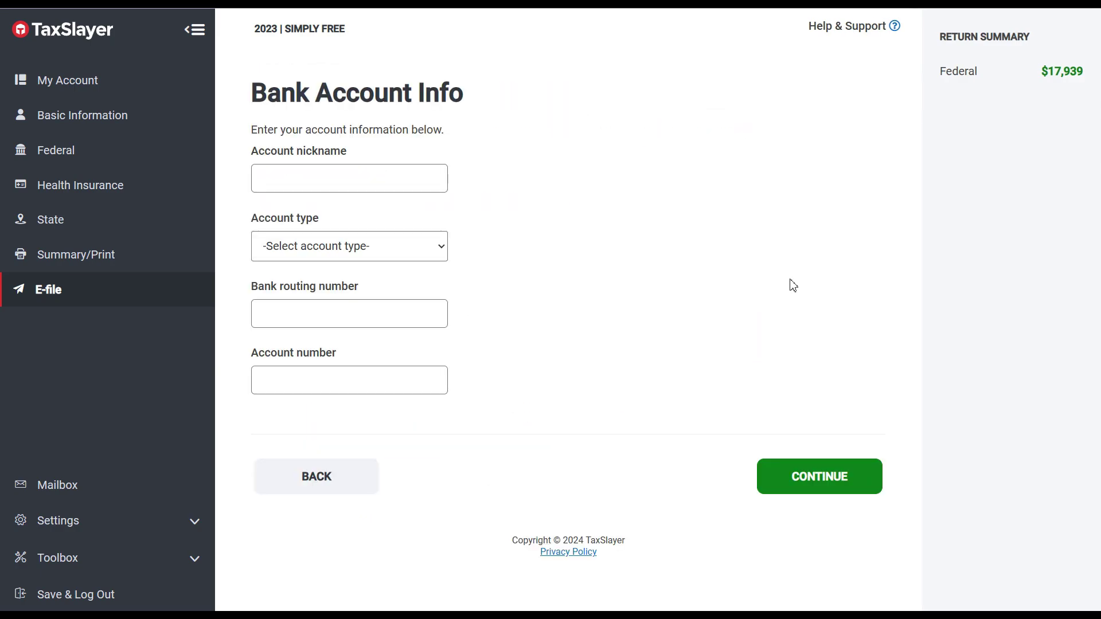
left_click(425, 257)
left_click(372, 287)
Enter the account nickname WWF, the bank routing number and the account number.
left_click(380, 179)
type("WWF")
left_click(380, 314)
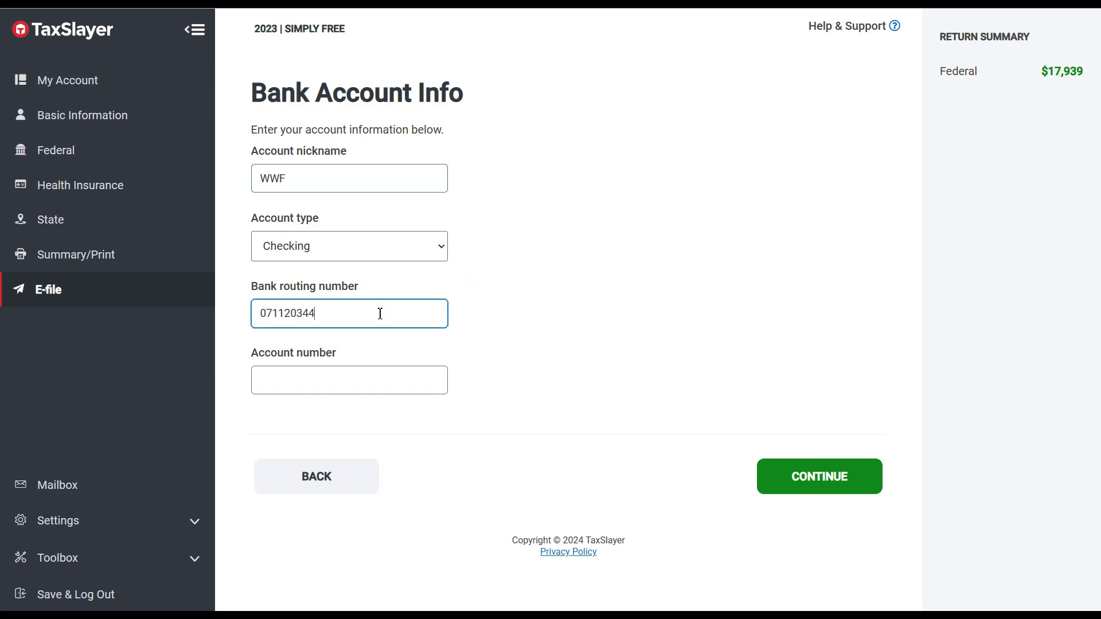
left_click(376, 385)
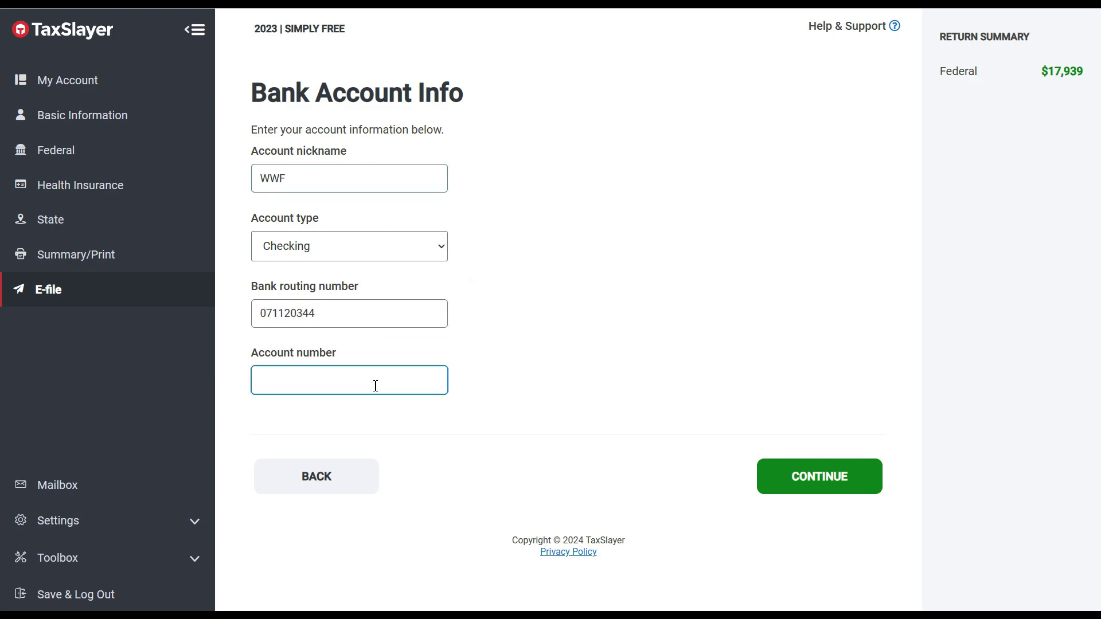
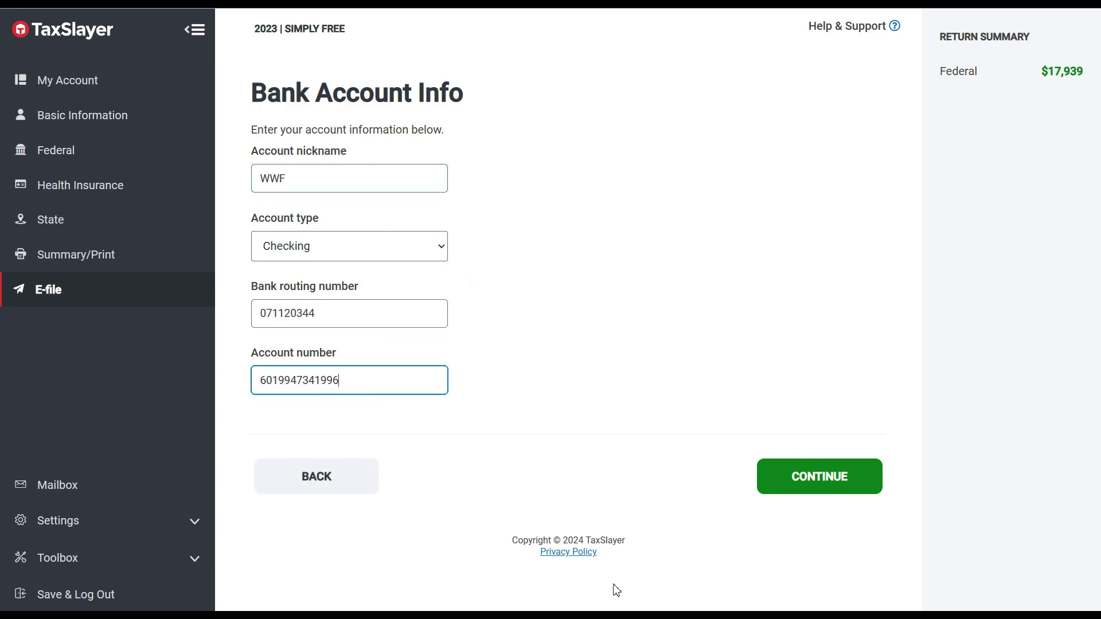